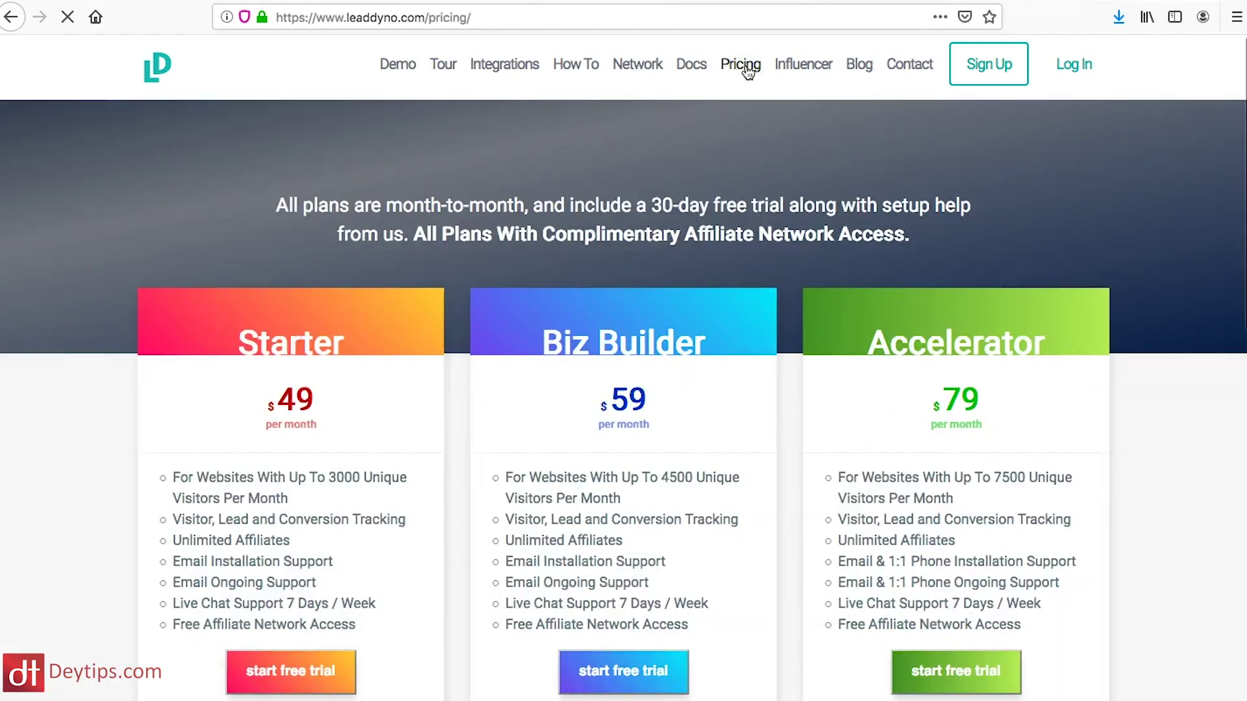
Review the Starter, Biz Builder and Accelerator pricing plans, and return to the LeadDyno home page
{"action": "scroll", "coordinate": [297, 458], "scroll_direction": "down", "scroll_amount": 3}
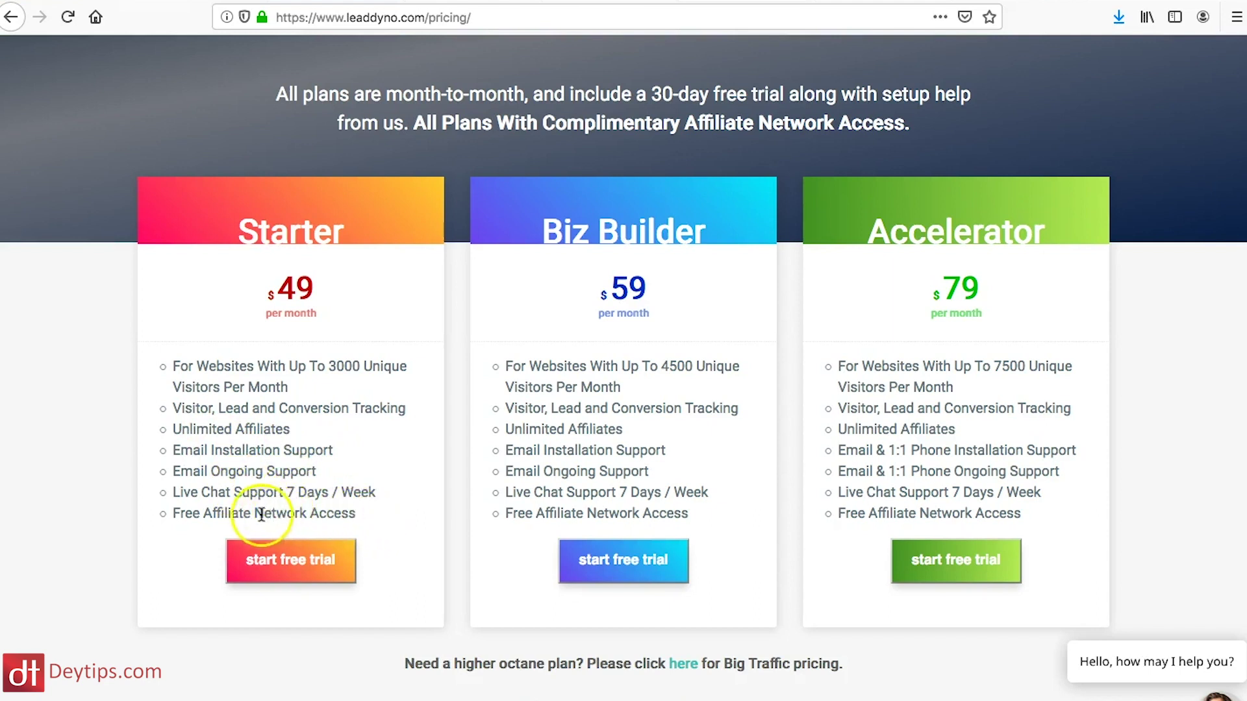
{"action": "scroll", "coordinate": [403, 493], "scroll_direction": "down", "scroll_amount": 3}
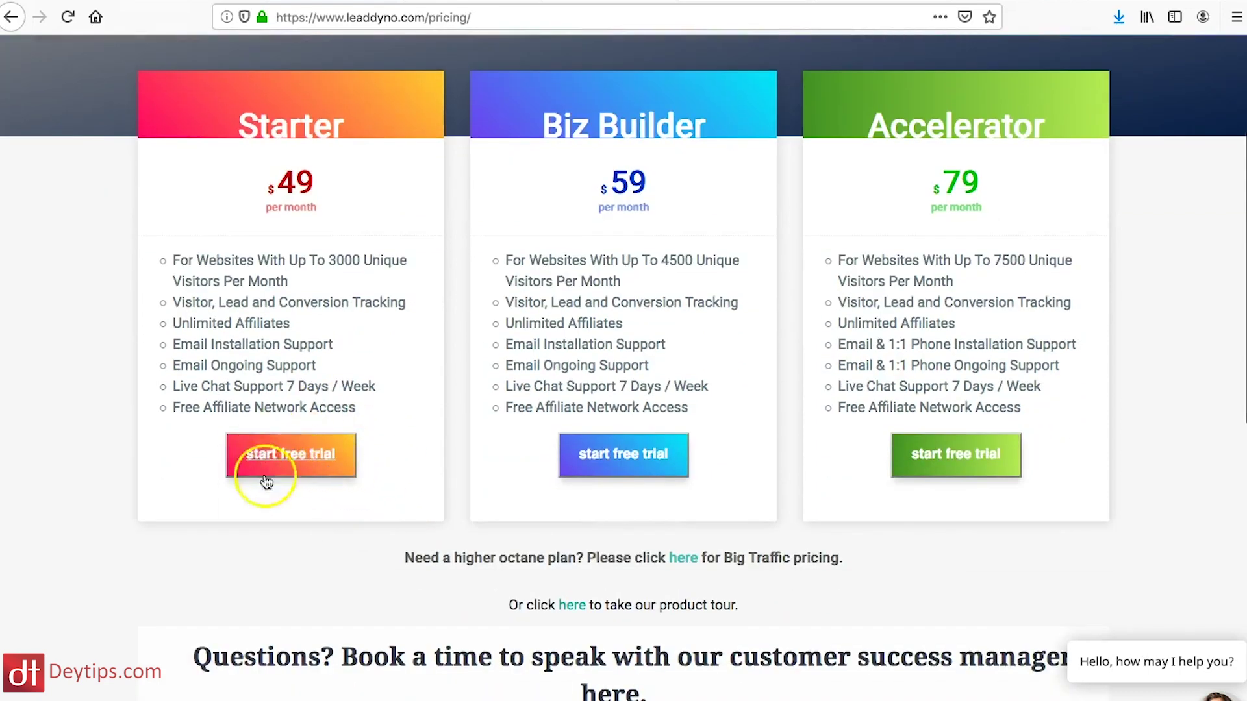
{"action": "scroll", "coordinate": [294, 465], "scroll_direction": "up", "scroll_amount": 3}
{"action": "scroll", "coordinate": [293, 465], "scroll_direction": "up", "scroll_amount": 2}
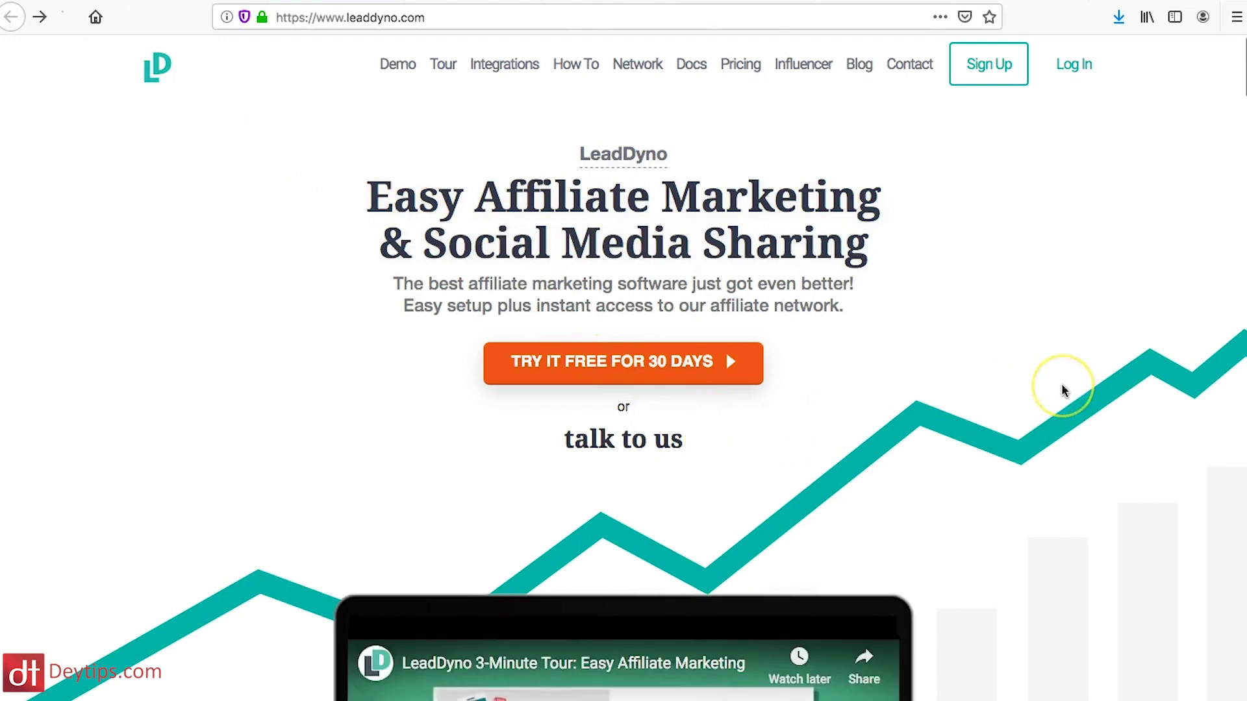
{"action": "scroll", "coordinate": [1064, 390], "scroll_direction": "down", "scroll_amount": 2}
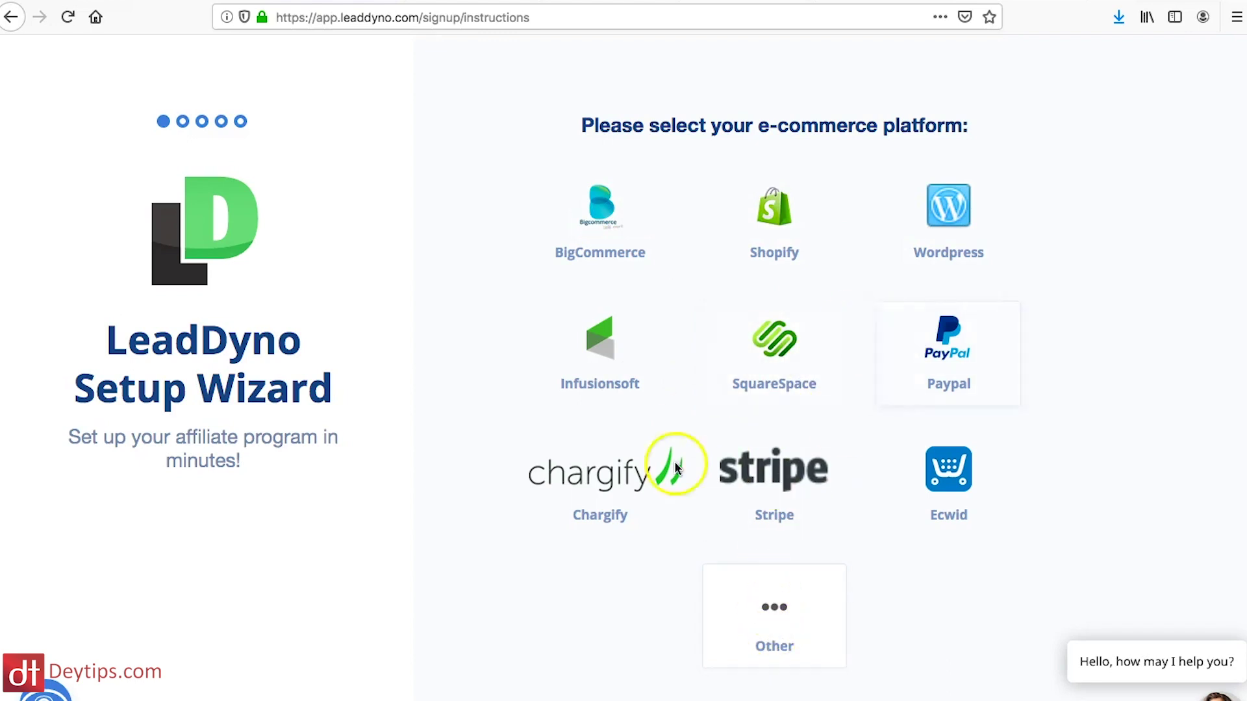
Look through the supported e-commerce platforms in the setup wizard and choose Other
{"action": "scroll", "coordinate": [747, 481], "scroll_direction": "down", "scroll_amount": 3}
{"action": "scroll", "coordinate": [747, 480], "scroll_direction": "up", "scroll_amount": 3}
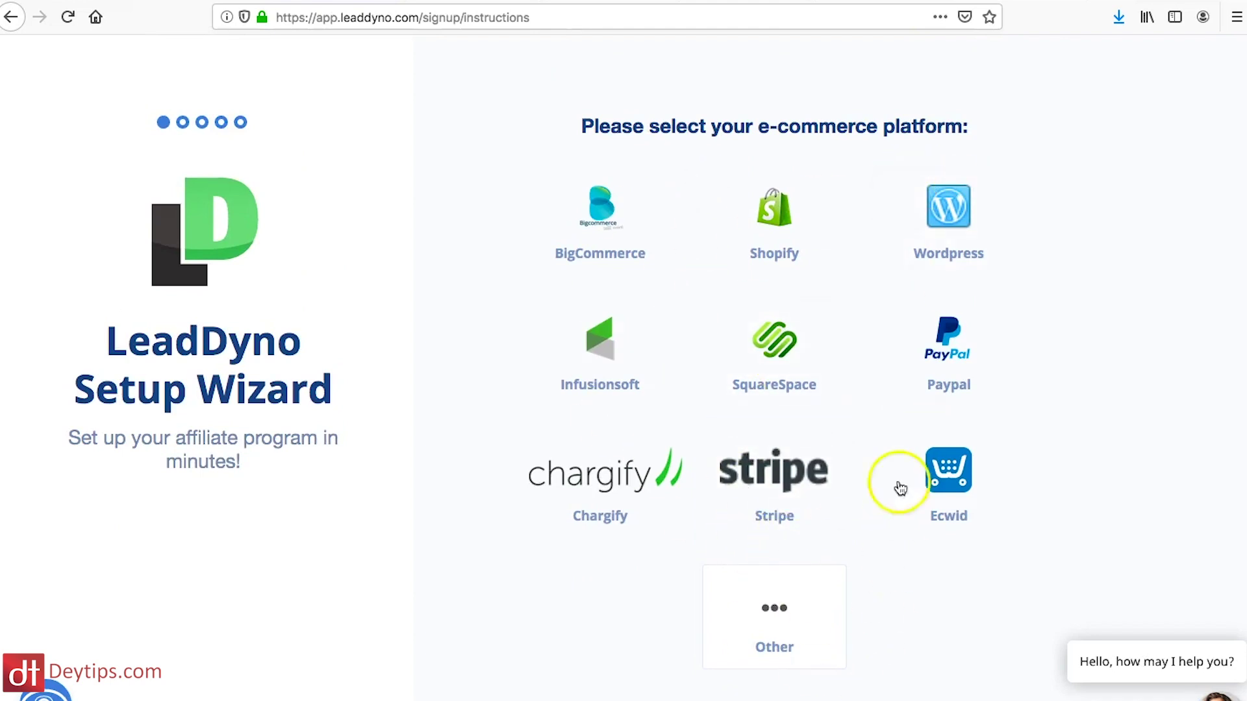
{"action": "scroll", "coordinate": [789, 643], "scroll_direction": "down", "scroll_amount": 1}
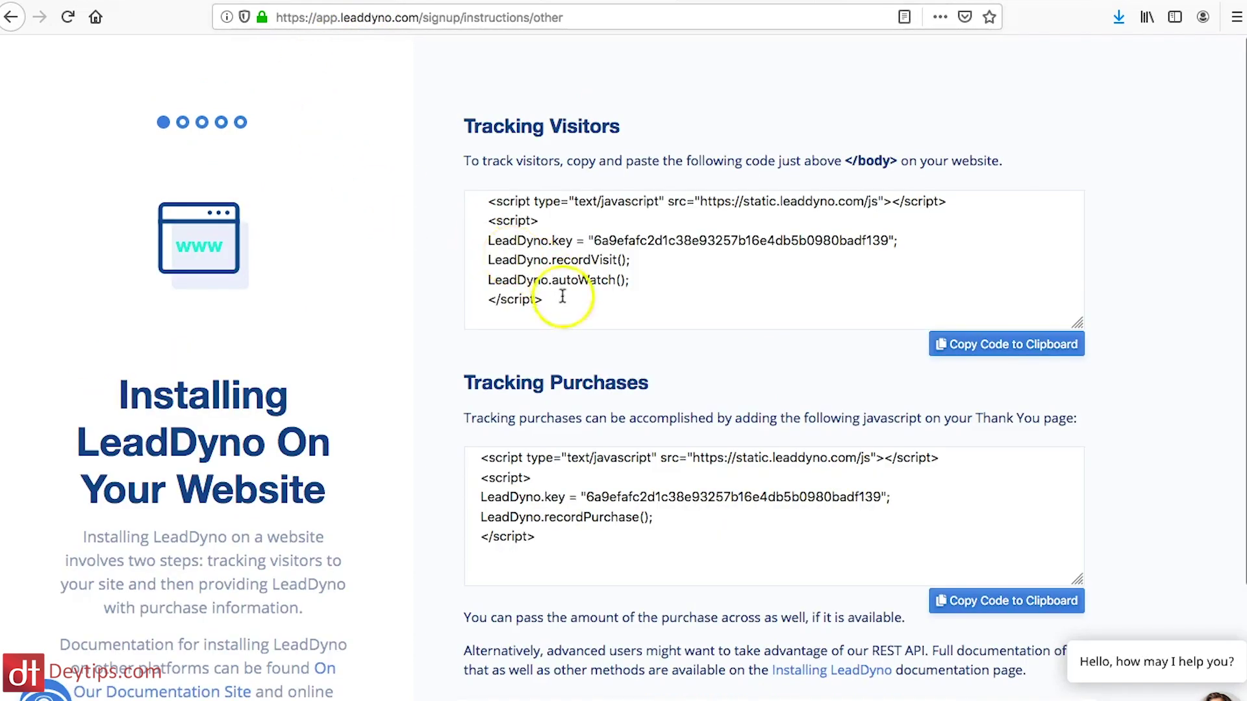
Select the whole Tracking Visitors script that goes just above the website's closing body tag
{"action": "left_click", "coordinate": [559, 300]}
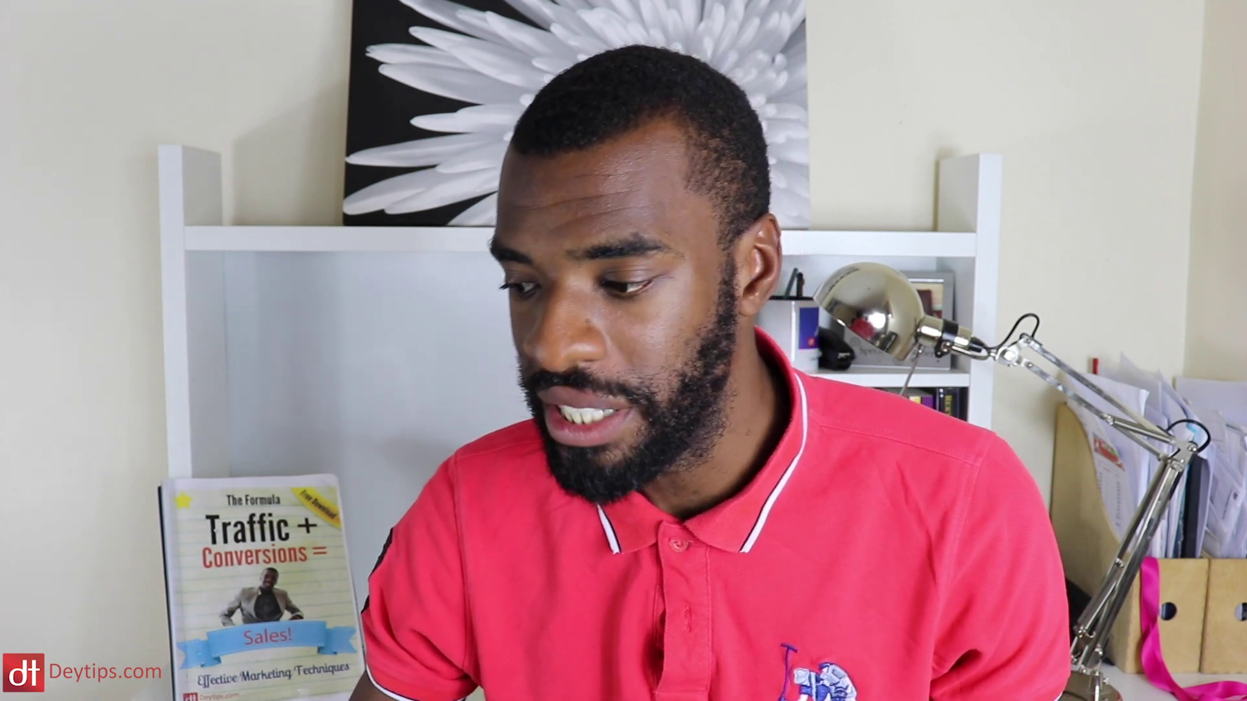
{"action": "scroll", "coordinate": [555, 290], "scroll_direction": "down", "scroll_amount": 4}
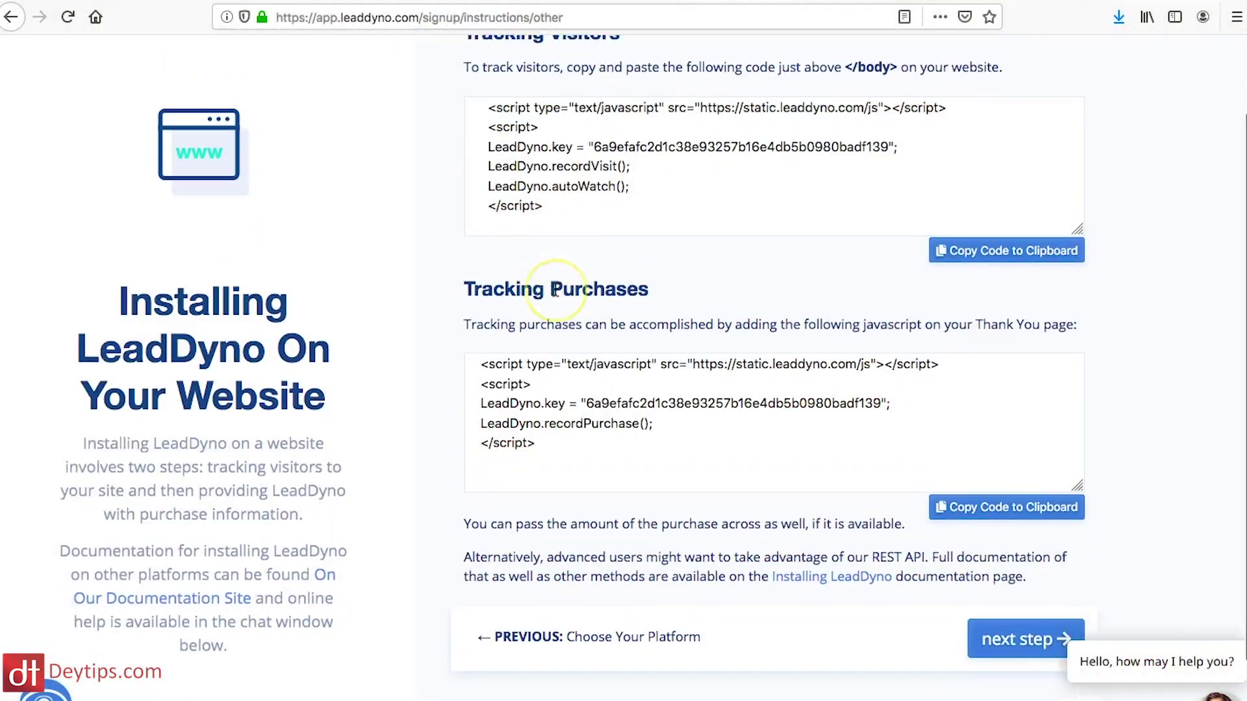
{"action": "scroll", "coordinate": [555, 291], "scroll_direction": "up", "scroll_amount": 3}
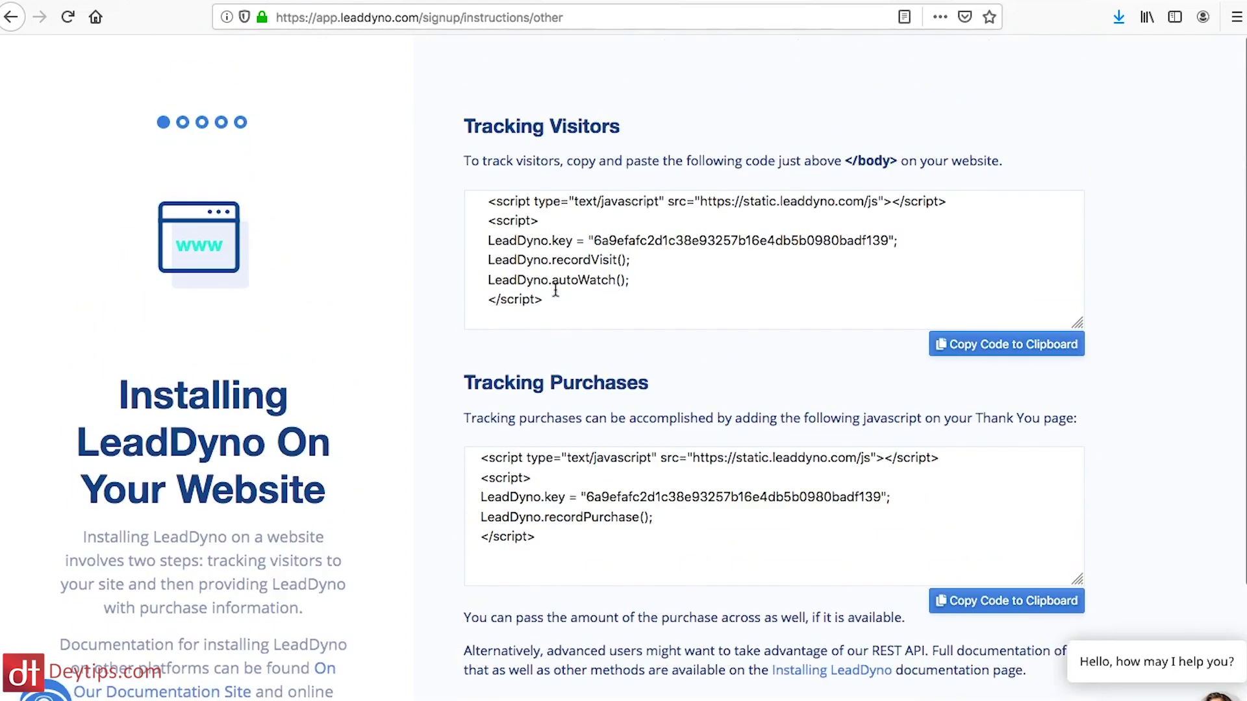
{"action": "scroll", "coordinate": [556, 290], "scroll_direction": "down", "scroll_amount": 1}
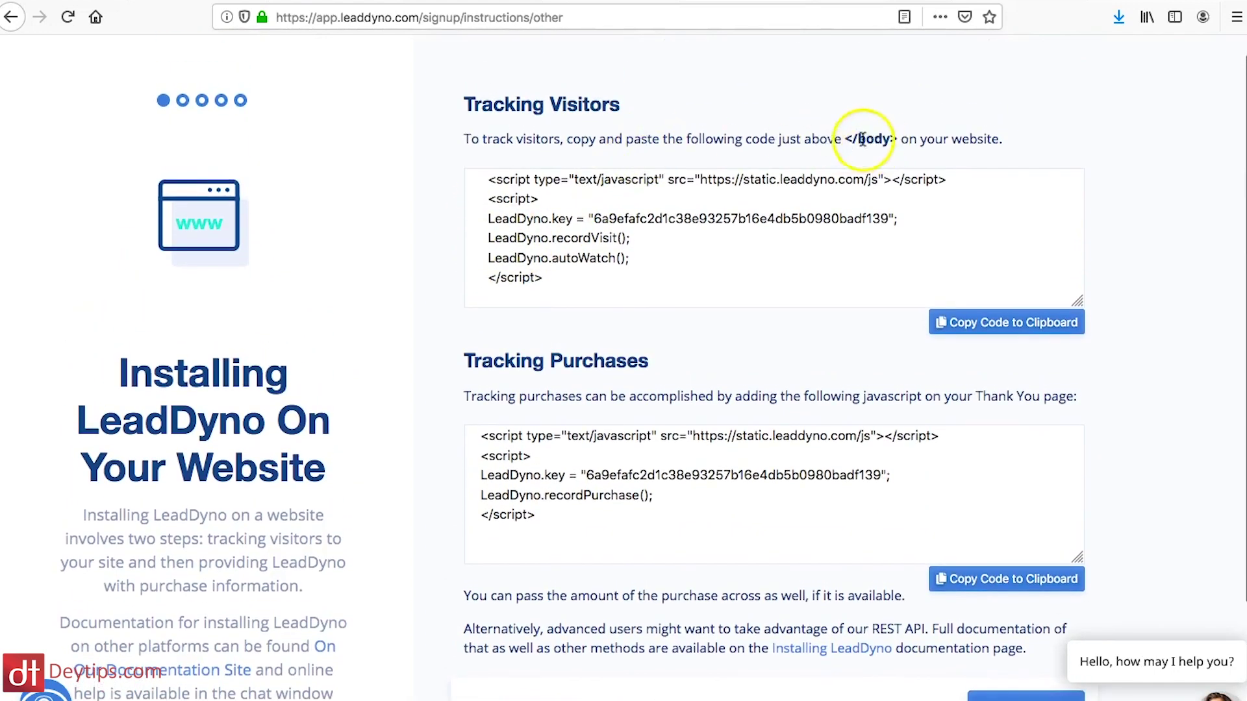
{"action": "left_click_drag", "start_coordinate": [546, 287], "coordinate": [487, 187]}
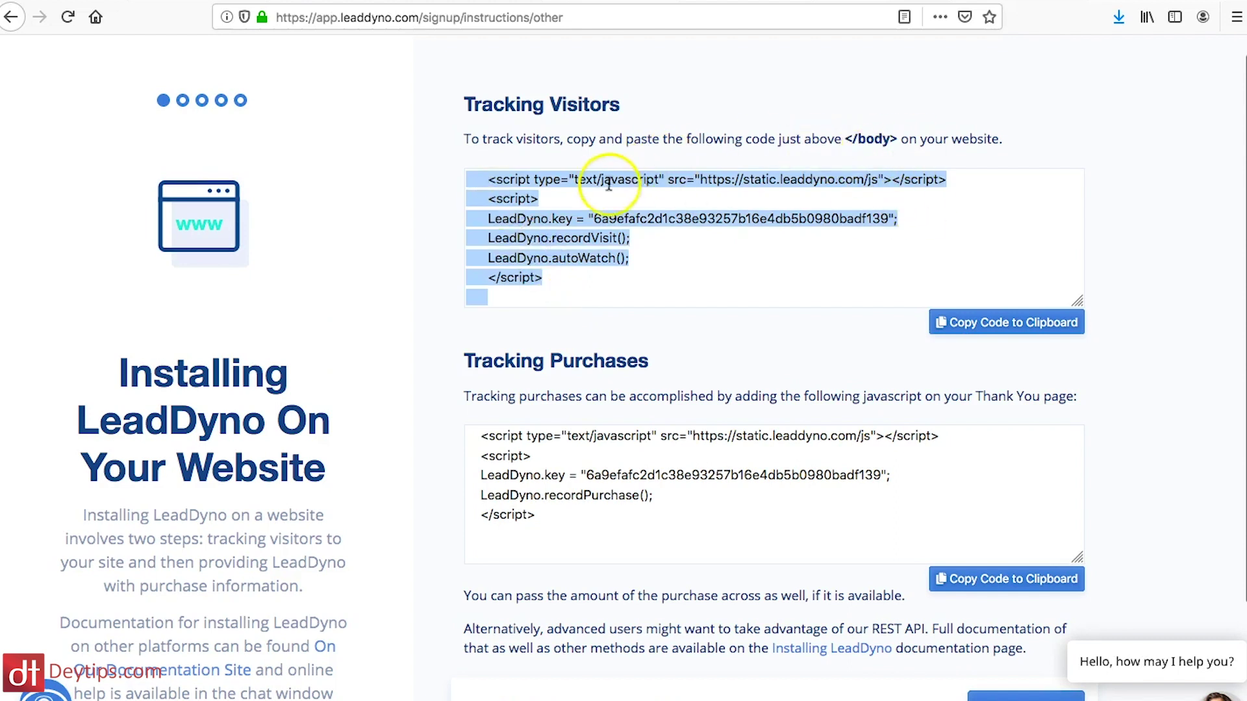
Select the Tracking Purchases script for the Thank You page and continue to the affiliate website step
{"action": "scroll", "coordinate": [652, 394], "scroll_direction": "down", "scroll_amount": 3}
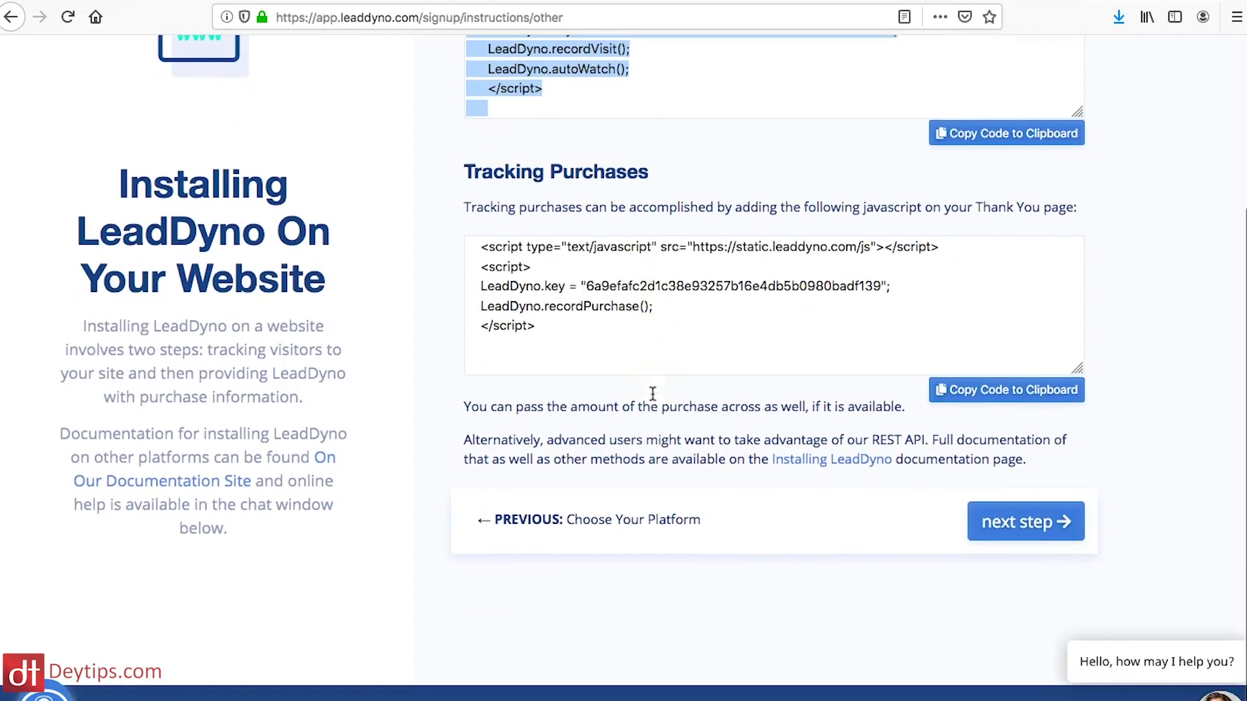
{"action": "left_click", "coordinate": [559, 323]}
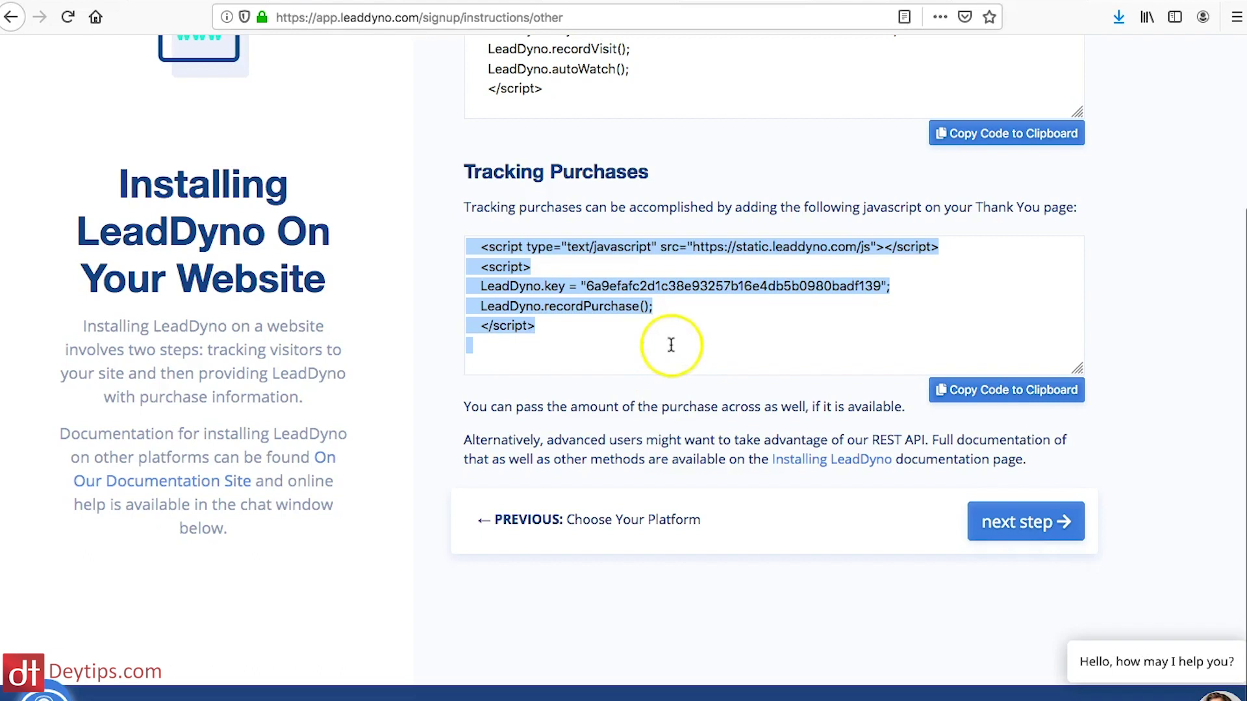
{"action": "scroll", "coordinate": [667, 346], "scroll_direction": "up", "scroll_amount": 3}
{"action": "scroll", "coordinate": [671, 345], "scroll_direction": "down", "scroll_amount": 3}
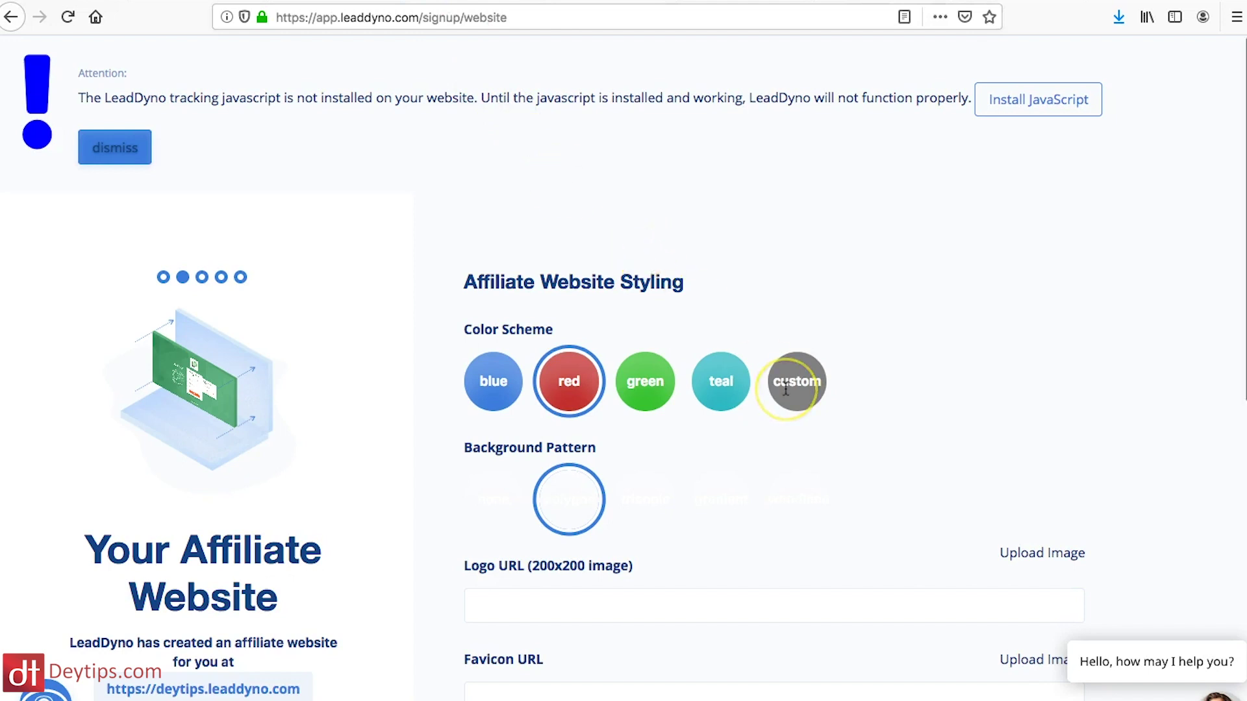
Examine the affiliate website styling options for color scheme, background pattern, logo, favicon and custom header
{"action": "scroll", "coordinate": [786, 388], "scroll_direction": "down", "scroll_amount": 1}
{"action": "scroll", "coordinate": [786, 389], "scroll_direction": "down", "scroll_amount": 2}
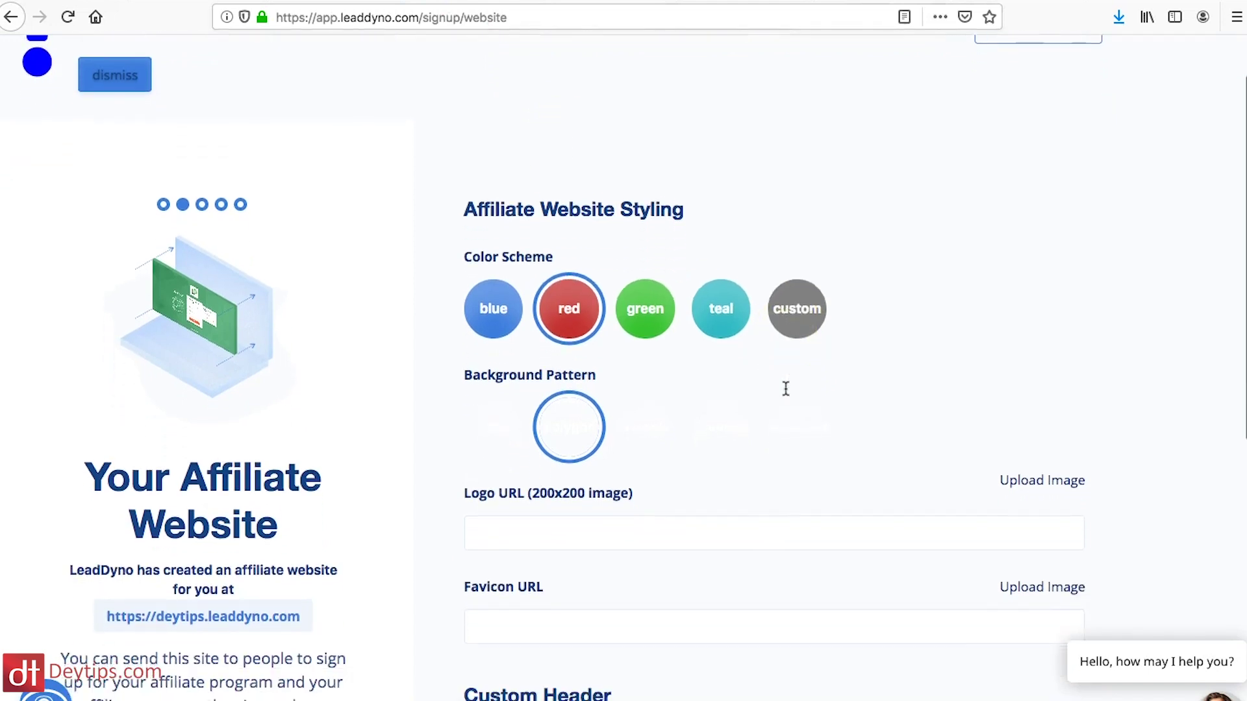
{"action": "scroll", "coordinate": [786, 388], "scroll_direction": "down", "scroll_amount": 1}
{"action": "scroll", "coordinate": [783, 393], "scroll_direction": "up", "scroll_amount": 1}
{"action": "left_click", "coordinate": [534, 293]}
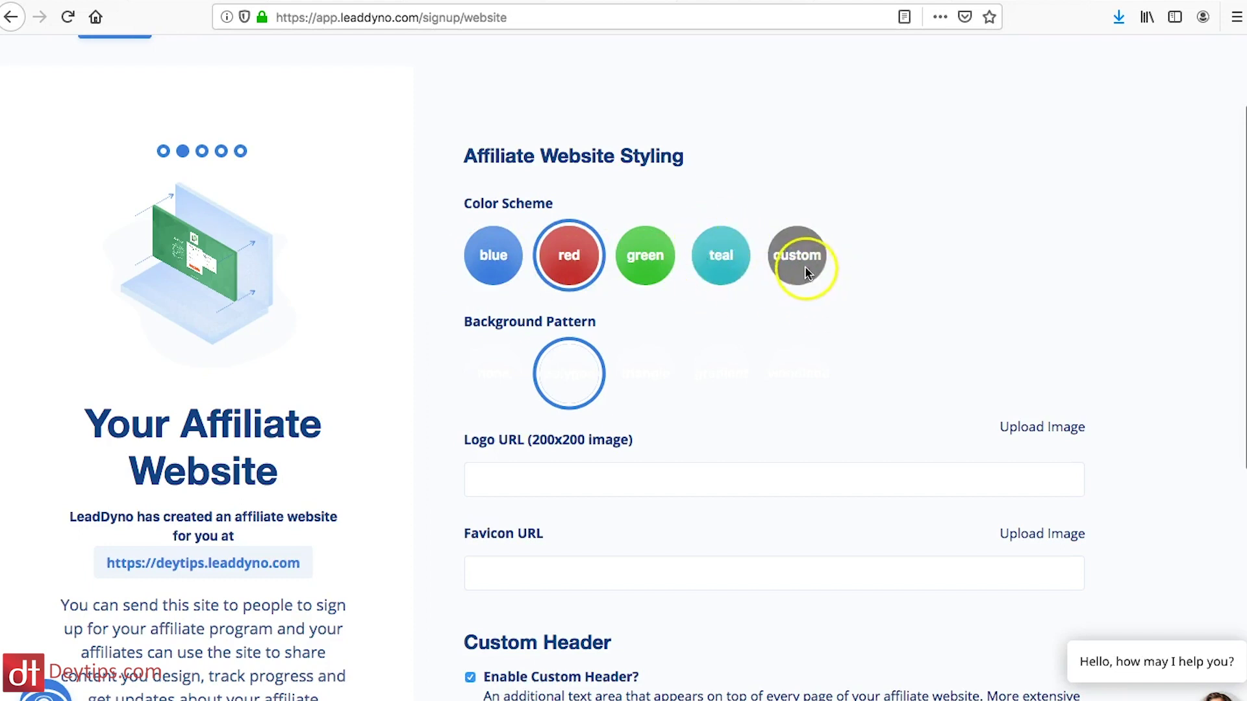
{"action": "scroll", "coordinate": [807, 273], "scroll_direction": "down", "scroll_amount": 5}
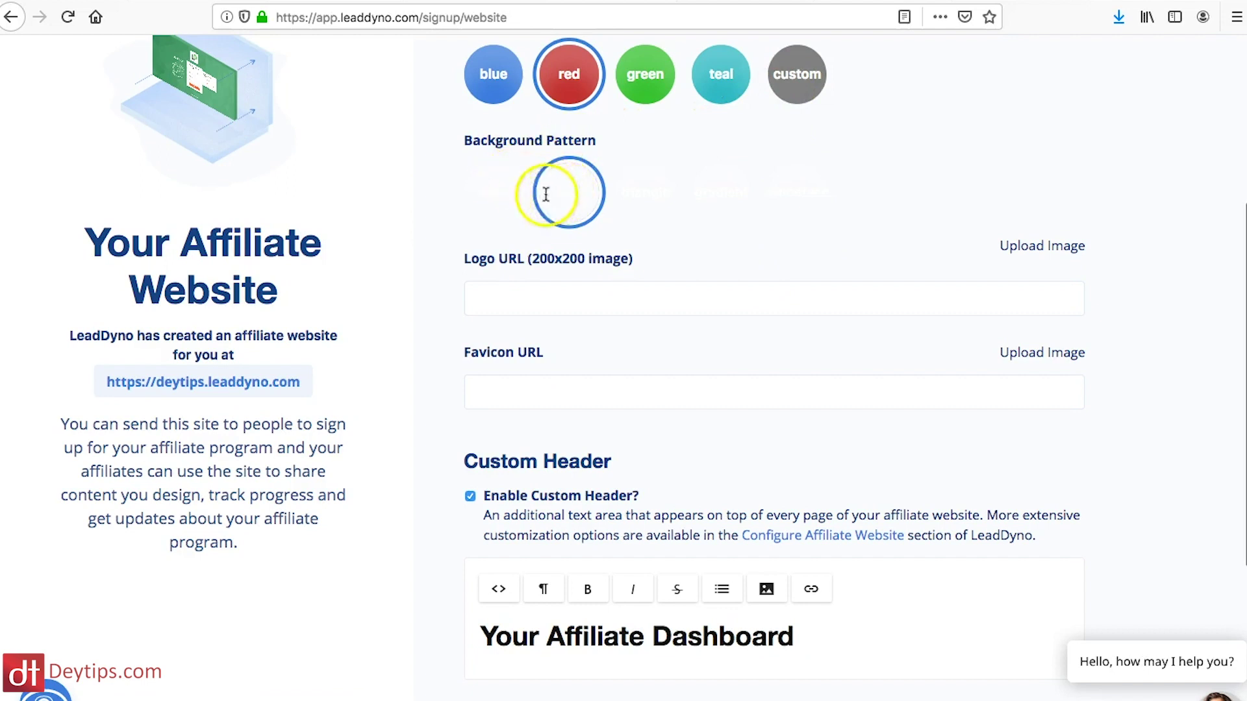
{"action": "scroll", "coordinate": [655, 205], "scroll_direction": "down", "scroll_amount": 1}
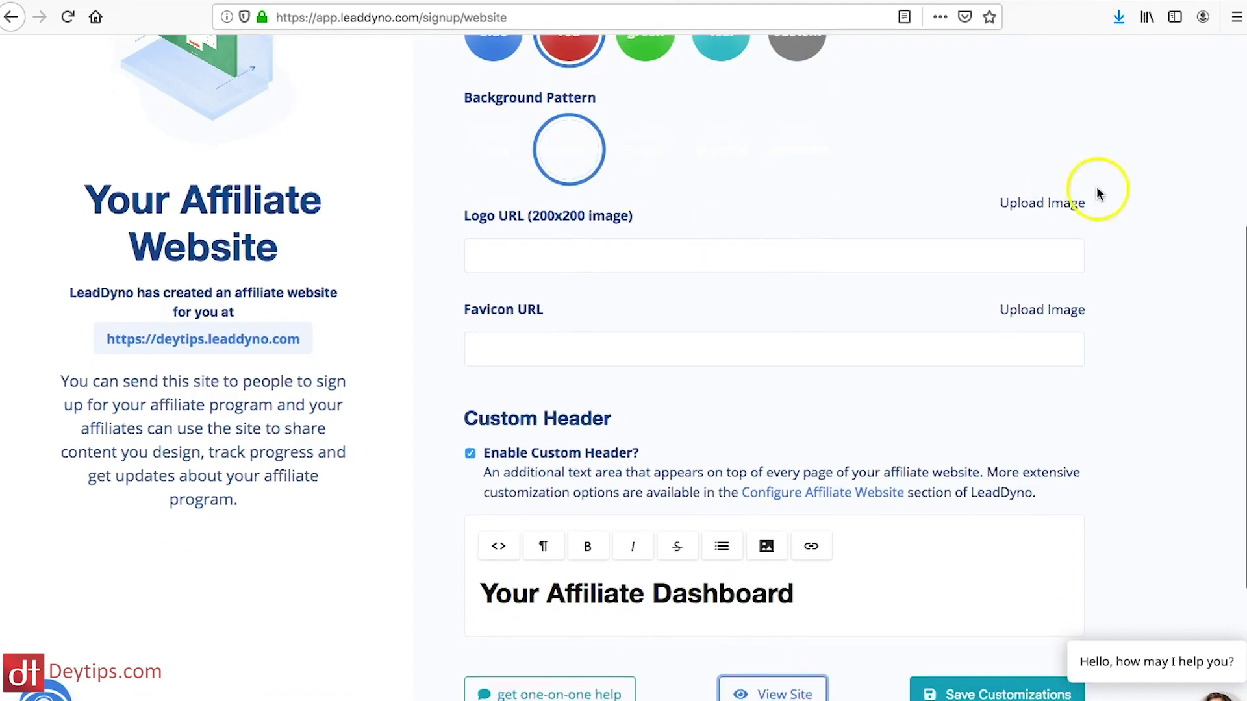
Inspect the upload dialogs for the logo and favicon images, closing each without choosing a file
{"action": "left_click", "coordinate": [1032, 203]}
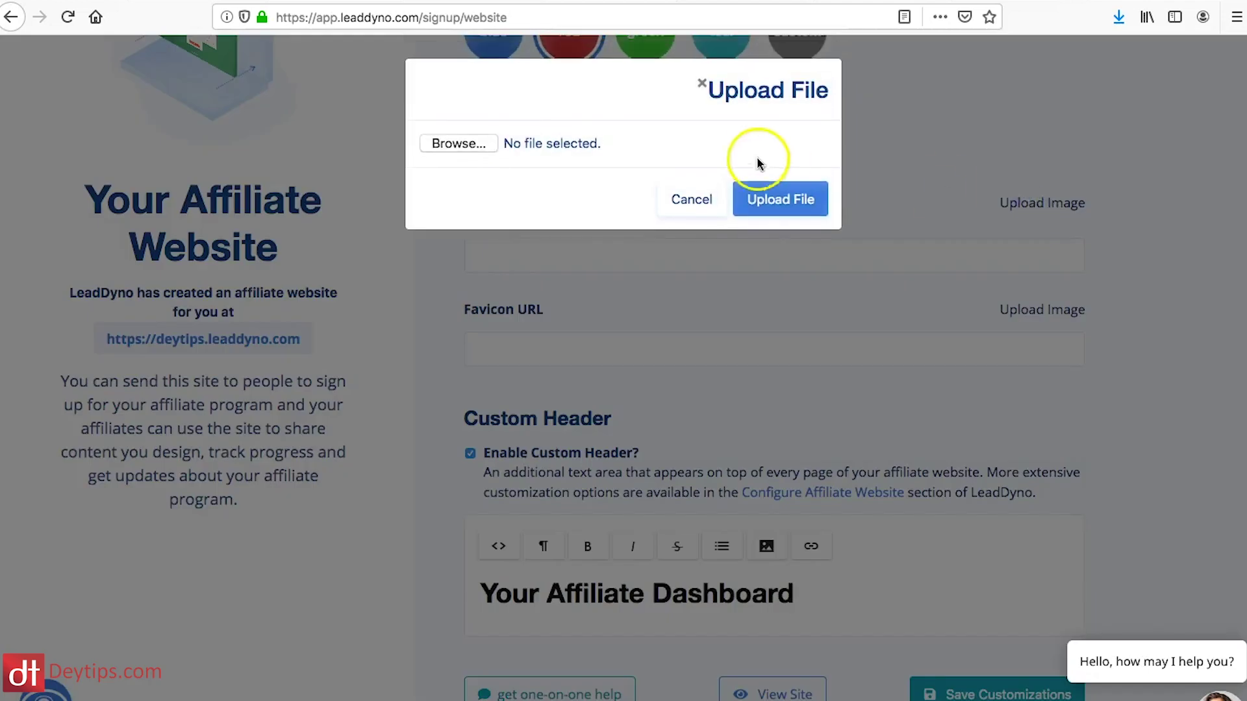
{"action": "left_click", "coordinate": [702, 84]}
{"action": "scroll", "coordinate": [806, 289], "scroll_direction": "down", "scroll_amount": 2}
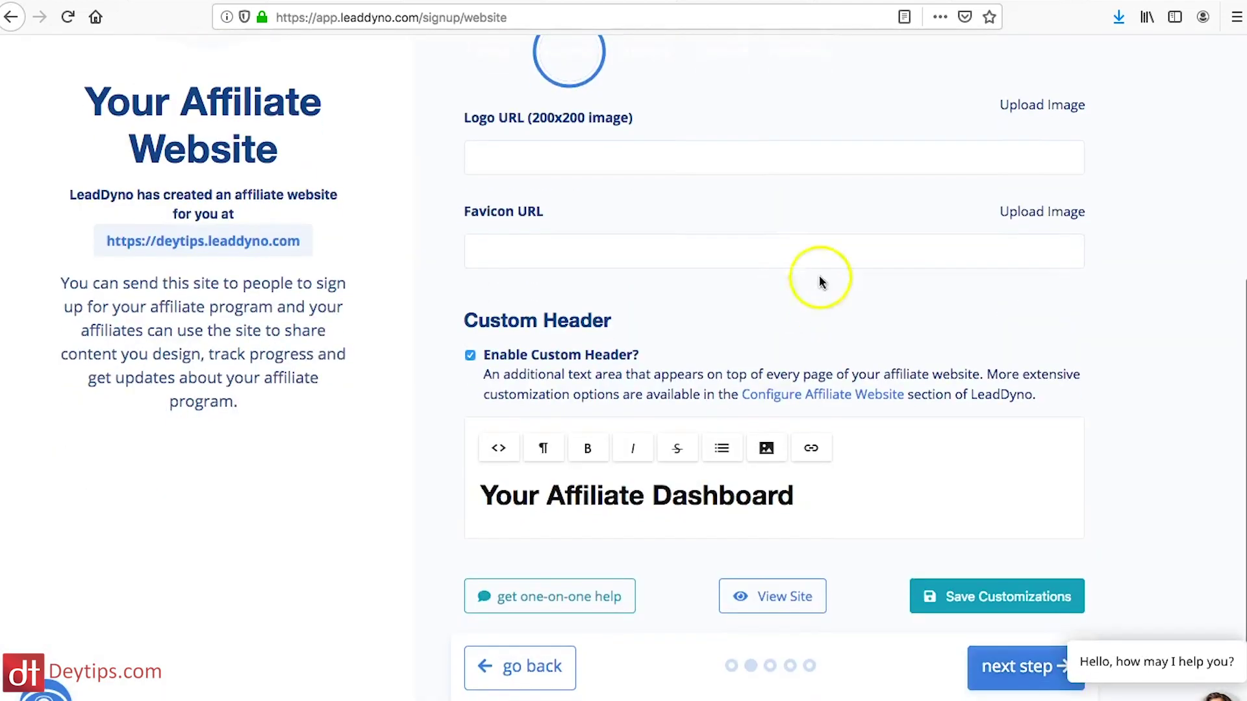
{"action": "left_click", "coordinate": [1036, 213]}
{"action": "left_click", "coordinate": [701, 83]}
Replace the custom header text with "Welcome to the DeyTips affiliate program" and save the customizations
{"action": "scroll", "coordinate": [761, 281], "scroll_direction": "down", "scroll_amount": 1}
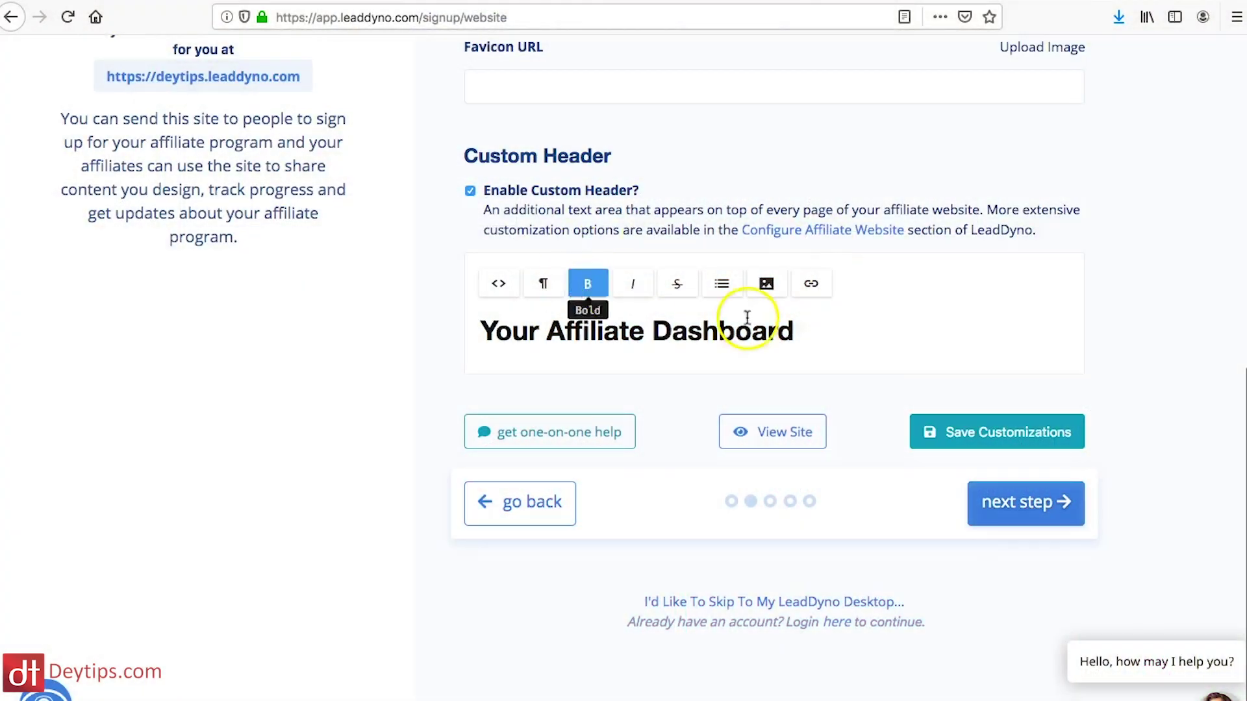
{"action": "left_click", "coordinate": [803, 332]}
{"action": "triple_click", "coordinate": [538, 323]}
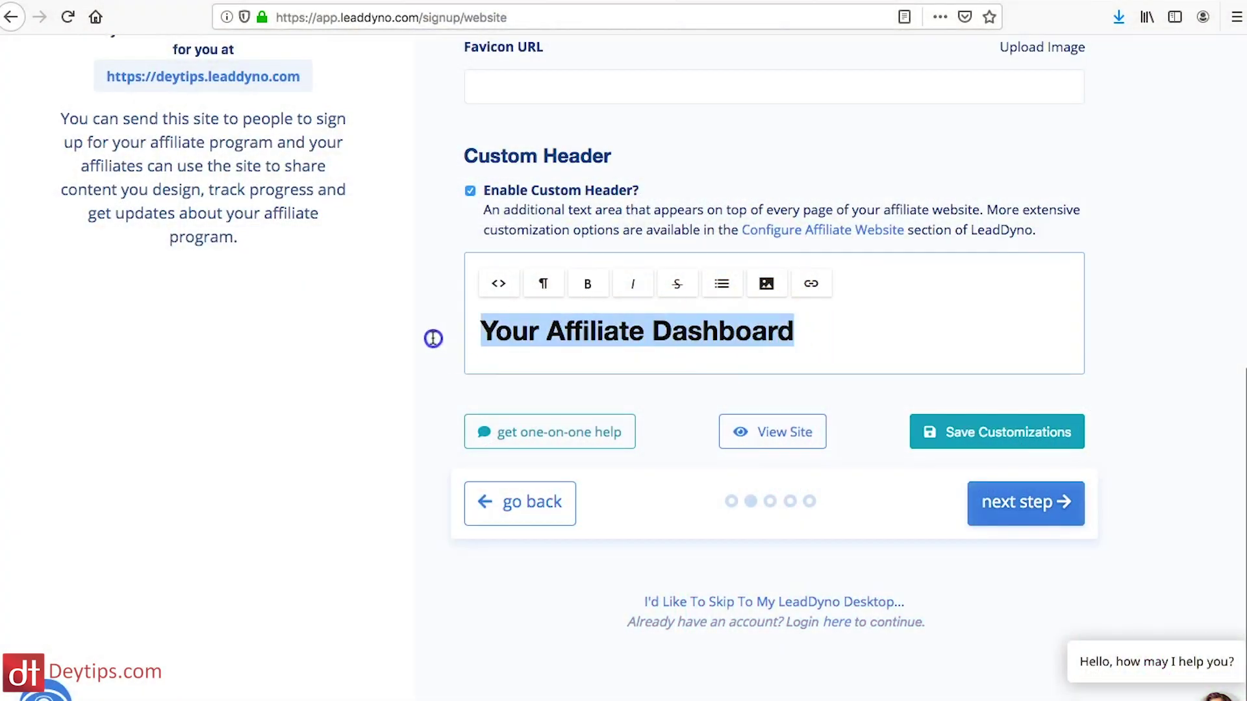
{"action": "left_click", "coordinate": [794, 322]}
{"action": "left_click_drag", "start_coordinate": [503, 348], "coordinate": [459, 338]}
{"action": "scroll", "coordinate": [583, 332], "scroll_direction": "down", "scroll_amount": 1}
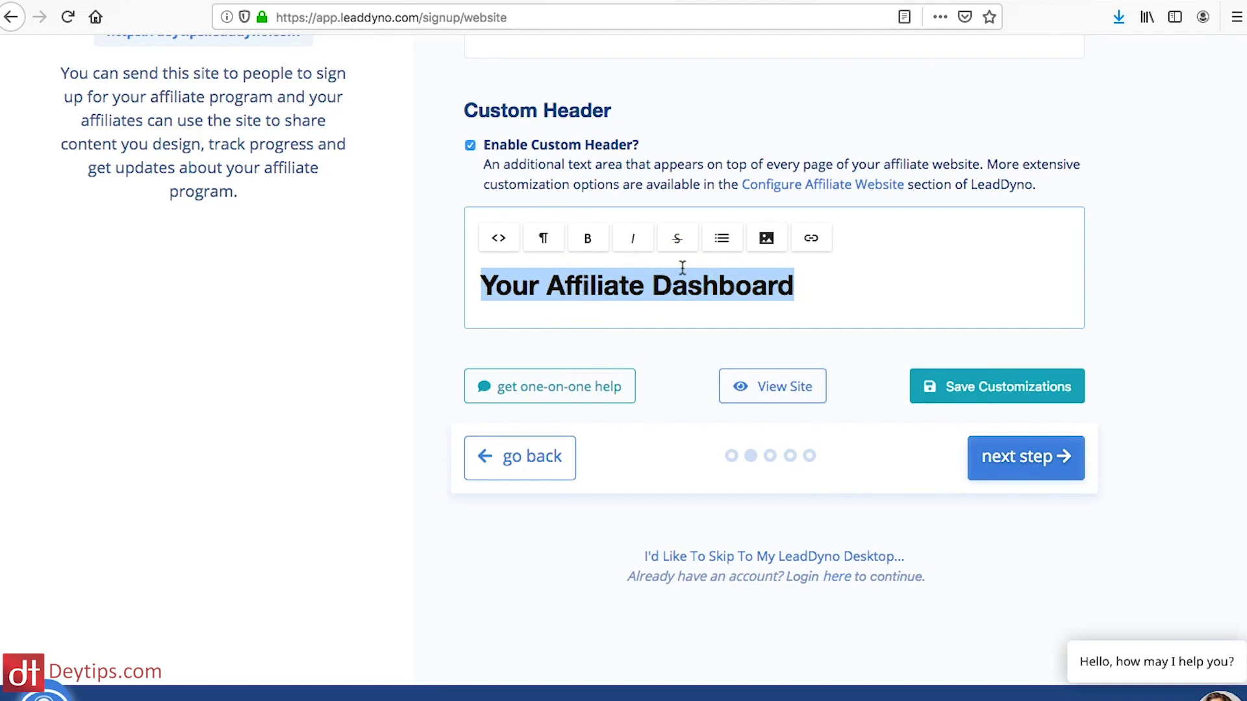
{"action": "type", "text": "Welcome to the DeyTips af"}
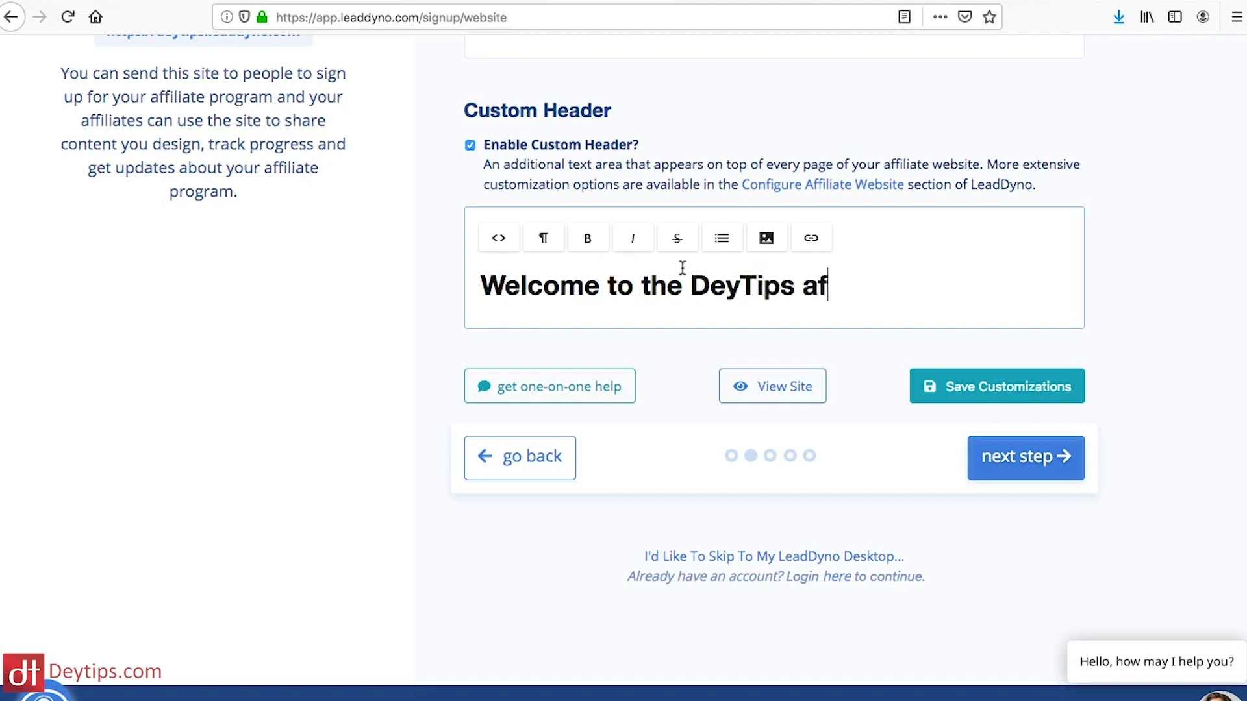
{"action": "type", "text": "i"}
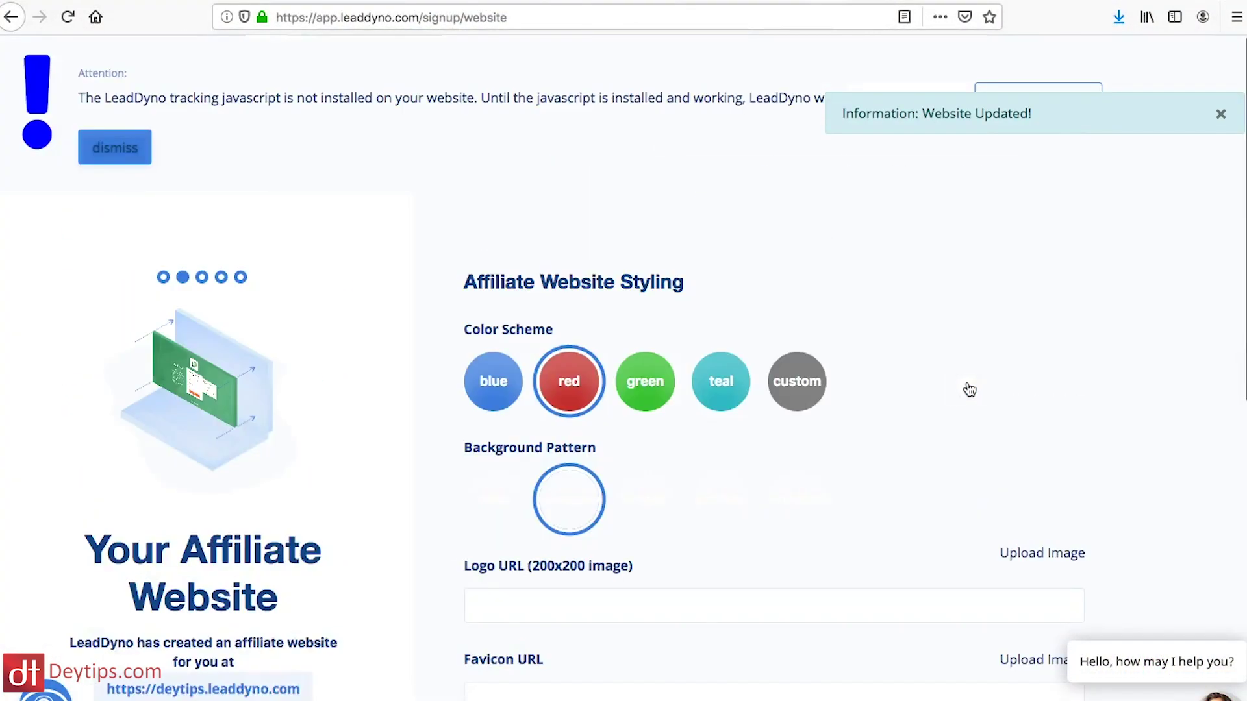
Open the affiliate site in a new tab and examine its welcome text, sign-up form and web address
{"action": "scroll", "coordinate": [768, 373], "scroll_direction": "down", "scroll_amount": 10}
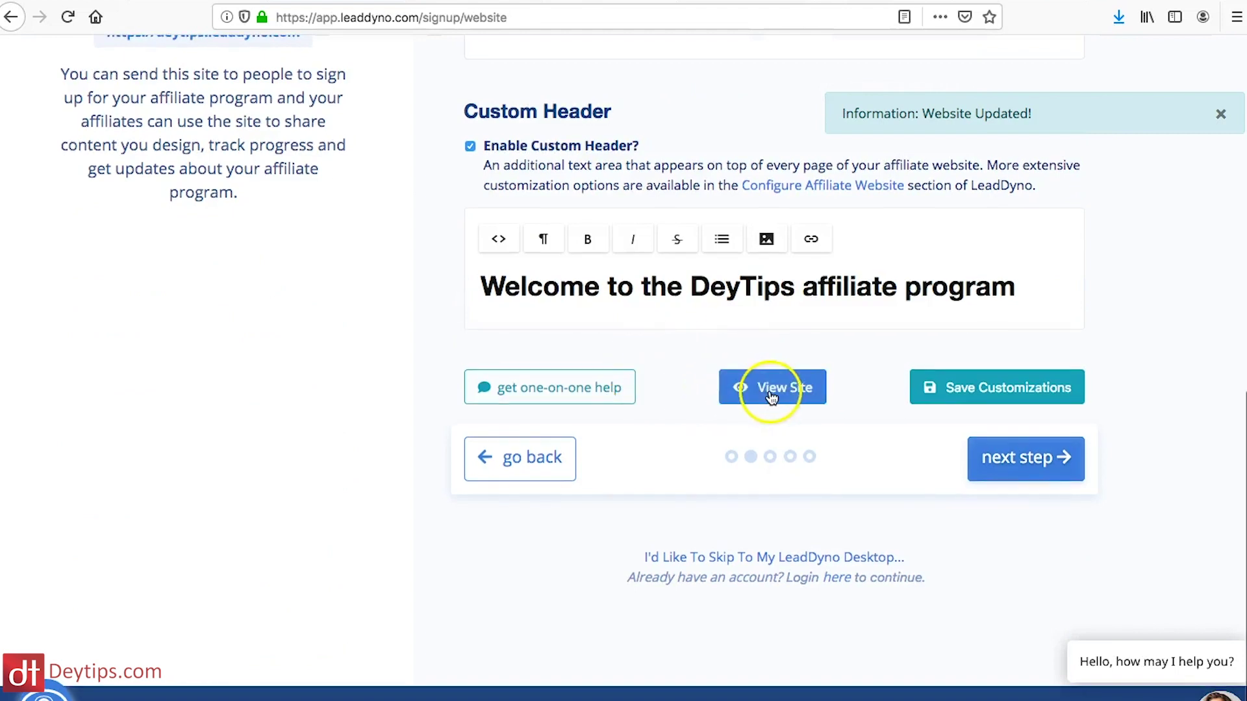
{"action": "right_click", "coordinate": [771, 396]}
{"action": "left_click", "coordinate": [805, 400]}
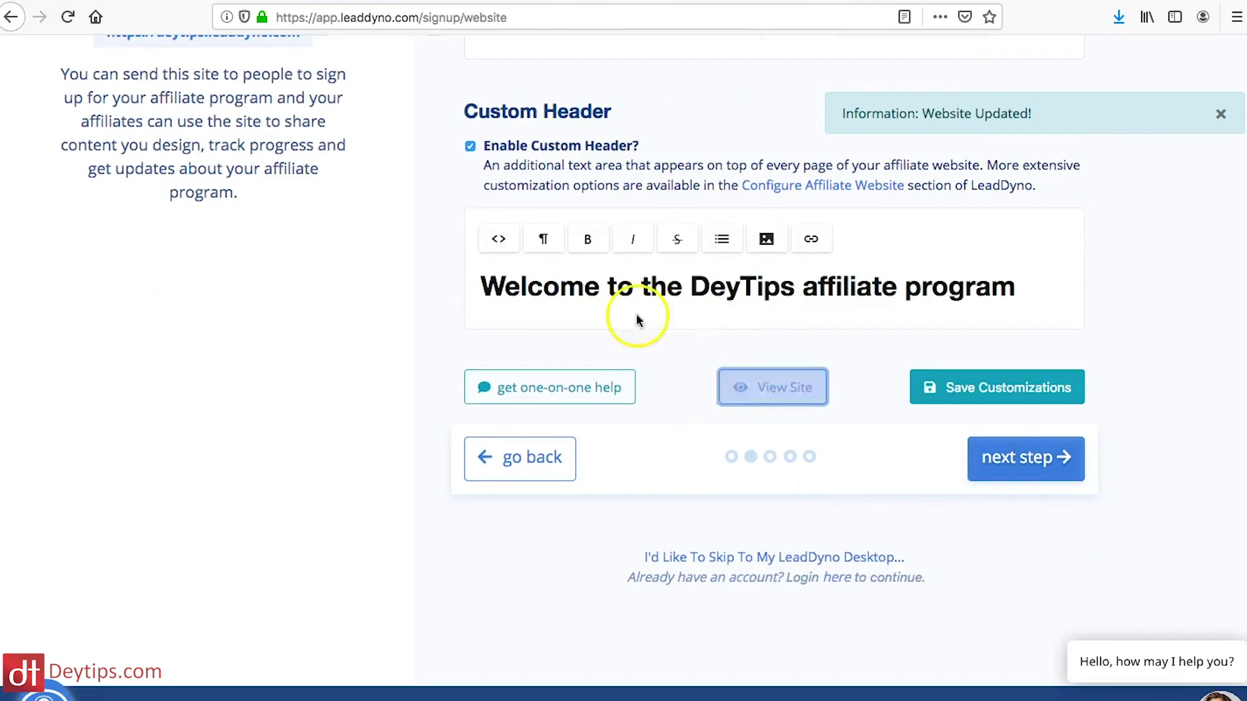
{"action": "left_click", "coordinate": [531, 2]}
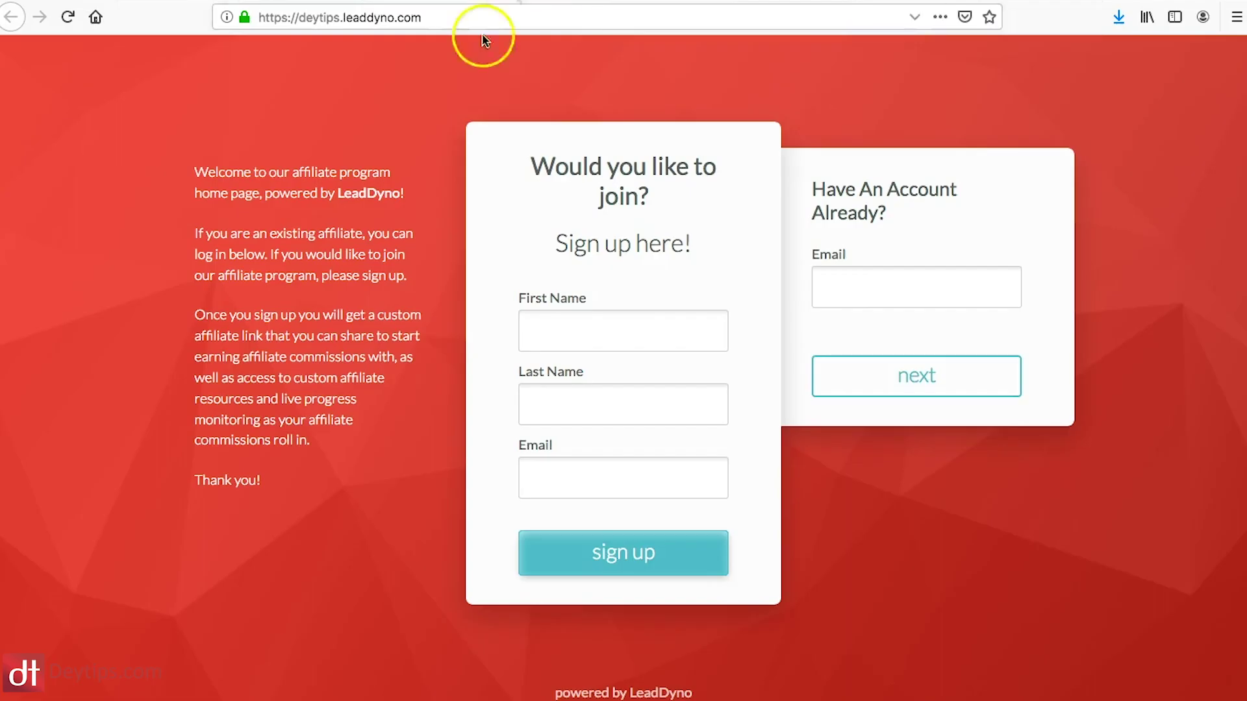
{"action": "left_click", "coordinate": [288, 490]}
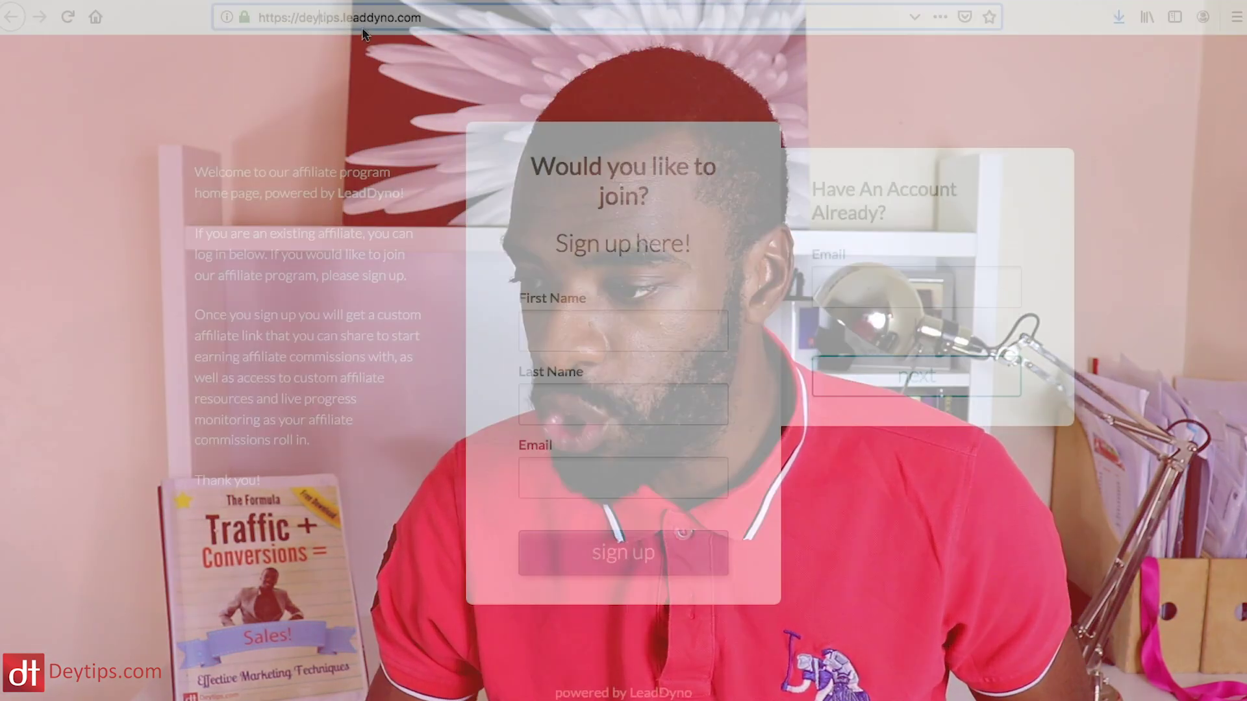
{"action": "left_click", "coordinate": [444, 24]}
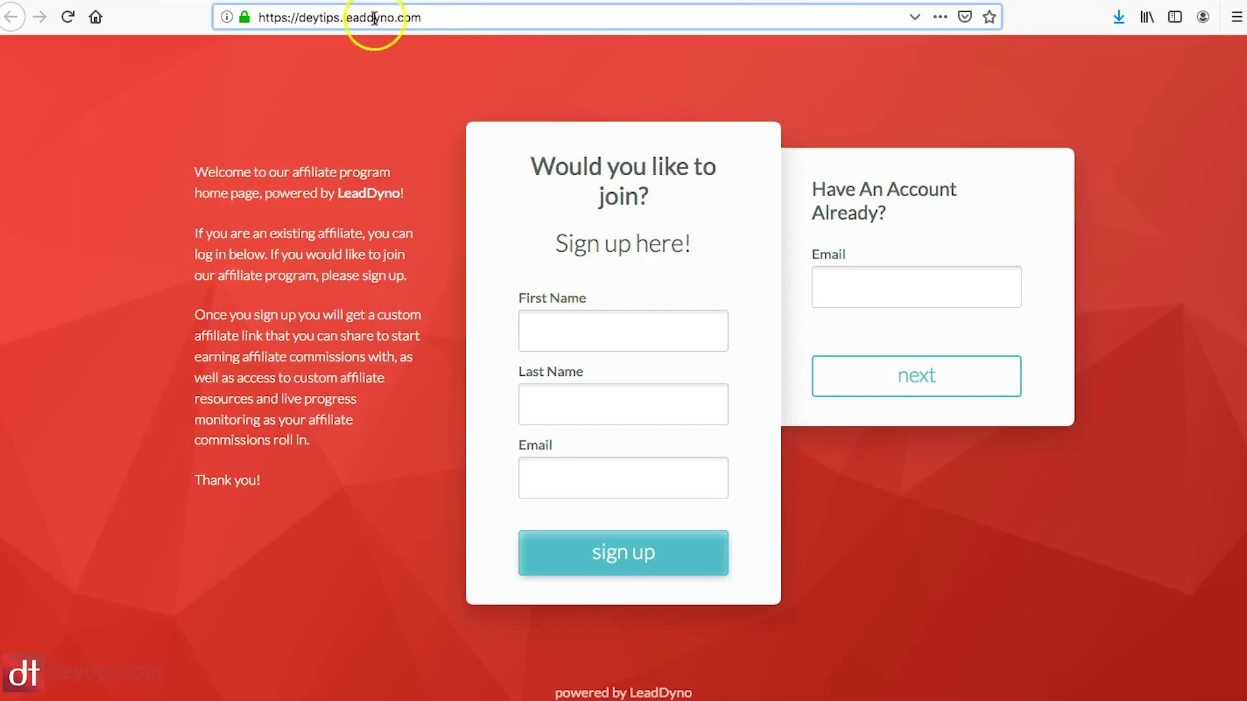
{"action": "left_click", "coordinate": [374, 18]}
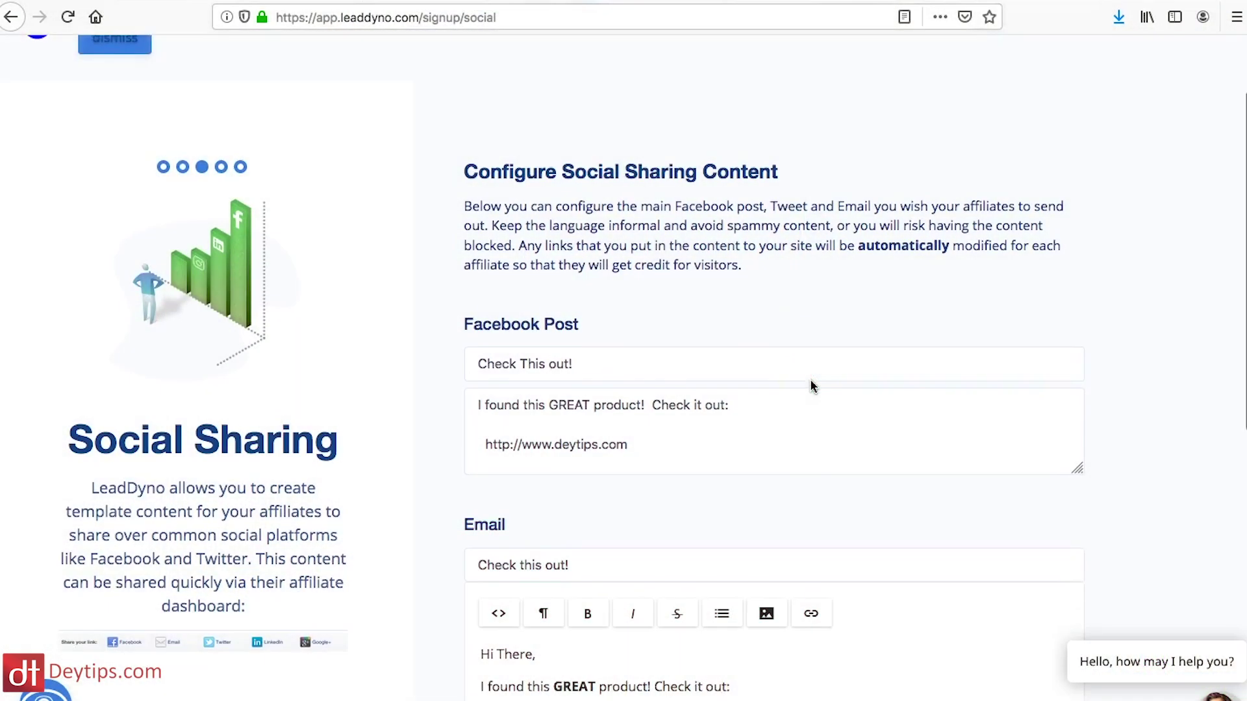
Examine the Facebook post title and message among the social sharing templates, along with the email template
{"action": "scroll", "coordinate": [811, 386], "scroll_direction": "down", "scroll_amount": 2}
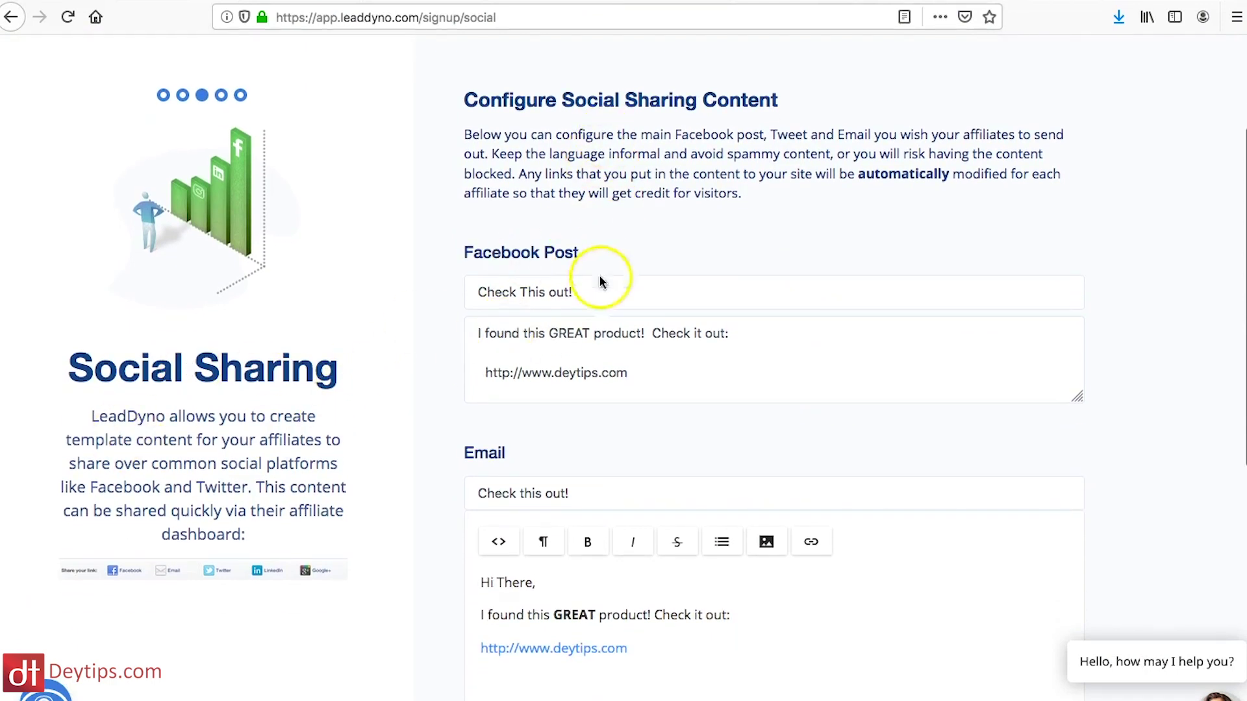
{"action": "scroll", "coordinate": [600, 281], "scroll_direction": "down", "scroll_amount": 2}
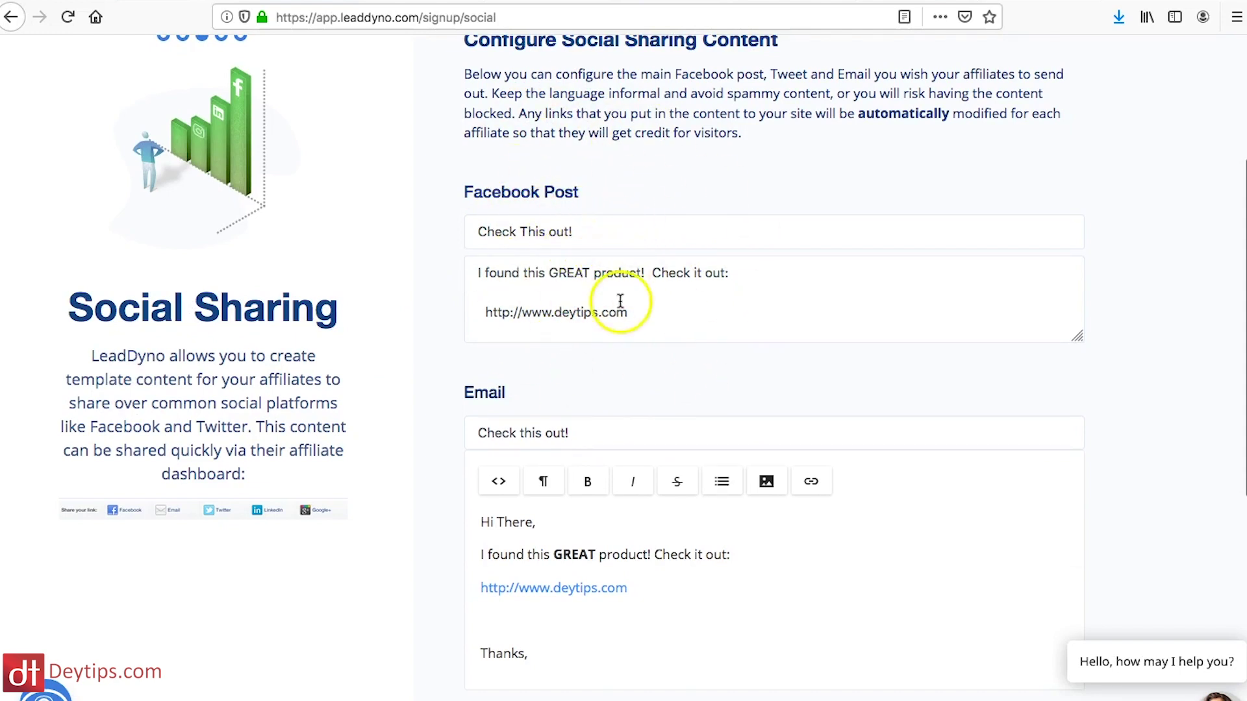
{"action": "scroll", "coordinate": [615, 320], "scroll_direction": "down", "scroll_amount": 2}
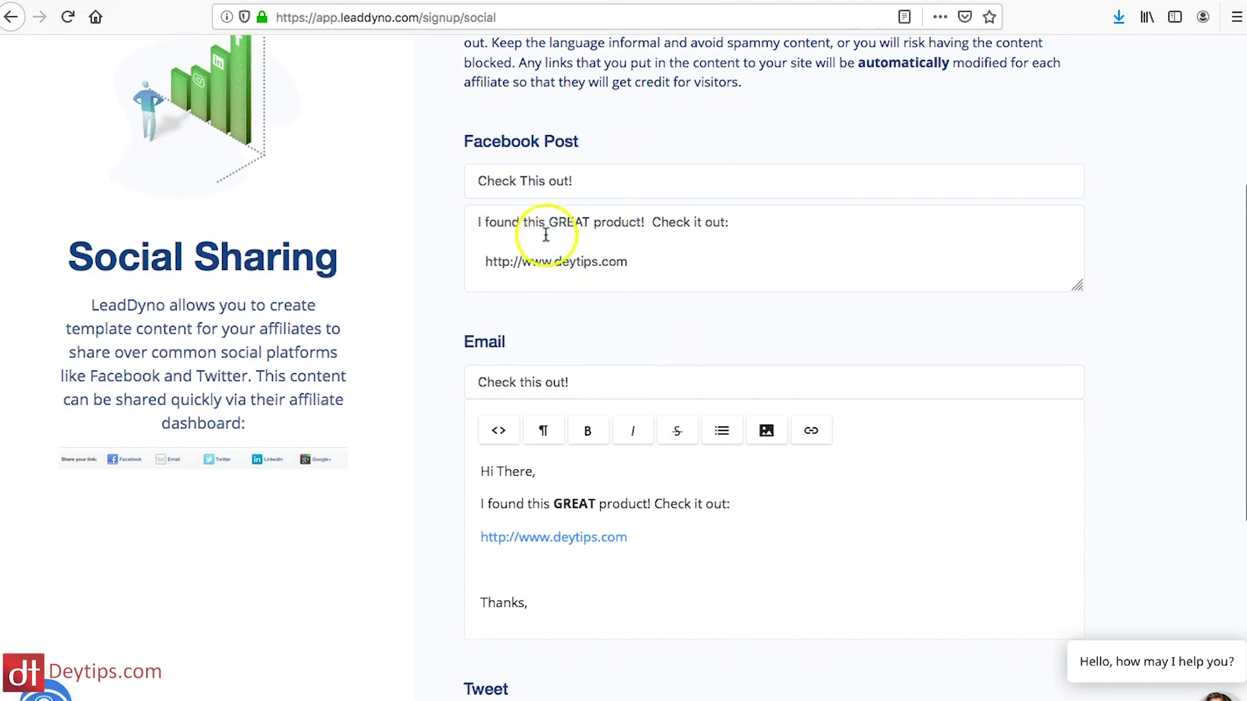
{"action": "left_click_drag", "start_coordinate": [608, 181], "coordinate": [472, 172]}
{"action": "left_click", "coordinate": [524, 227]}
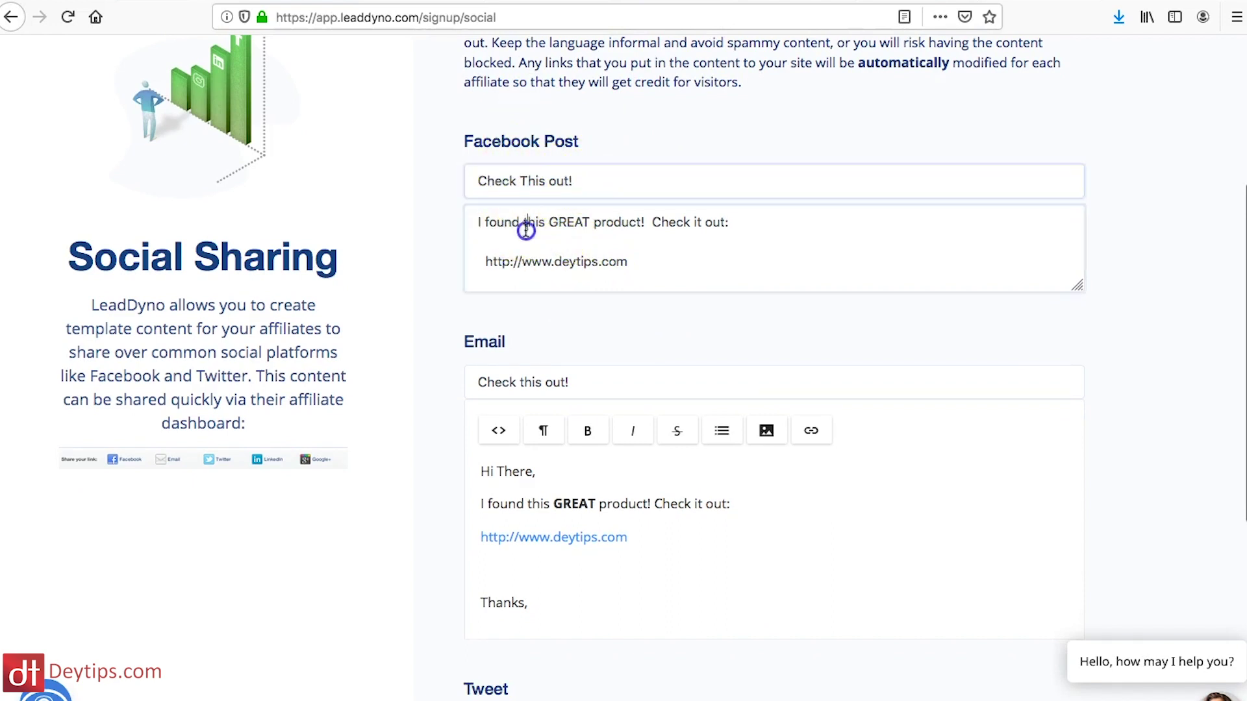
Read through the subject line and message body of the email sharing template down to the tweet
{"action": "scroll", "coordinate": [735, 234], "scroll_direction": "down", "scroll_amount": 2}
{"action": "left_click_drag", "start_coordinate": [482, 193], "coordinate": [464, 121]}
{"action": "left_click", "coordinate": [552, 286]}
{"action": "scroll", "coordinate": [552, 282], "scroll_direction": "down", "scroll_amount": 3}
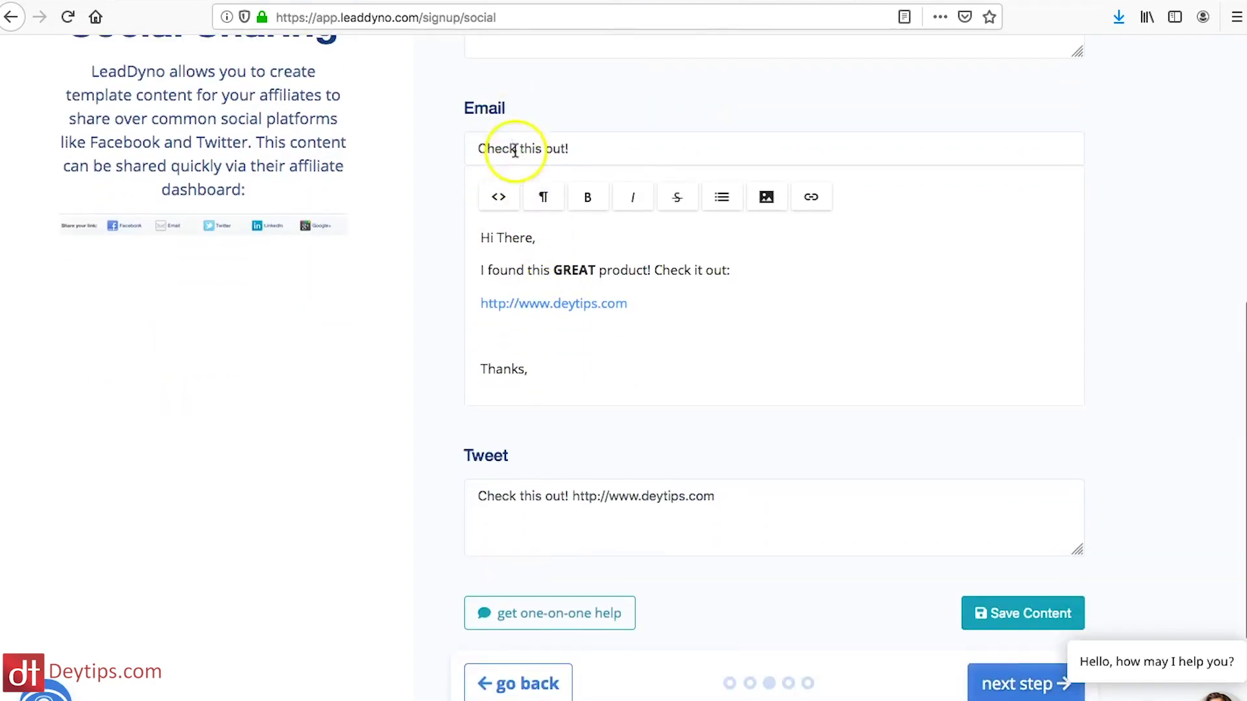
{"action": "scroll", "coordinate": [584, 318], "scroll_direction": "down", "scroll_amount": 1}
{"action": "scroll", "coordinate": [571, 301], "scroll_direction": "down", "scroll_amount": 2}
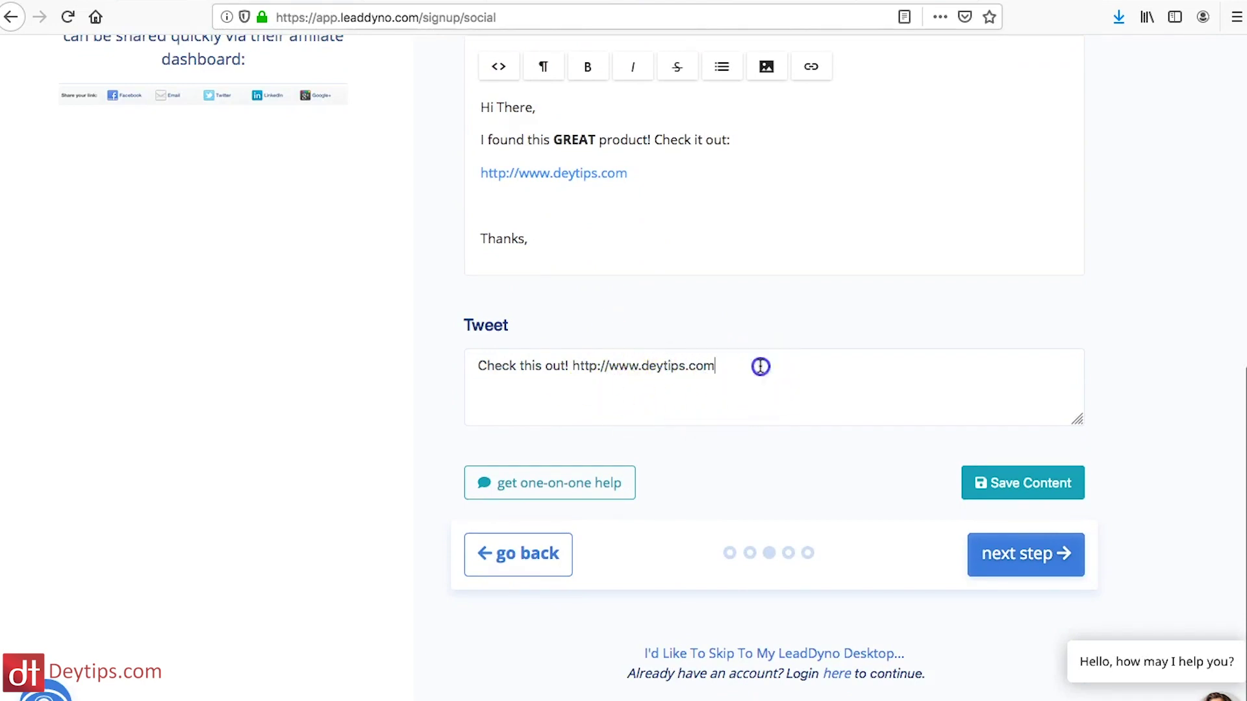
Examine the tweet template's wording and website link, and review the Facebook post and email templates again
{"action": "left_click_drag", "start_coordinate": [761, 366], "coordinate": [517, 345]}
{"action": "double_click", "coordinate": [685, 366]}
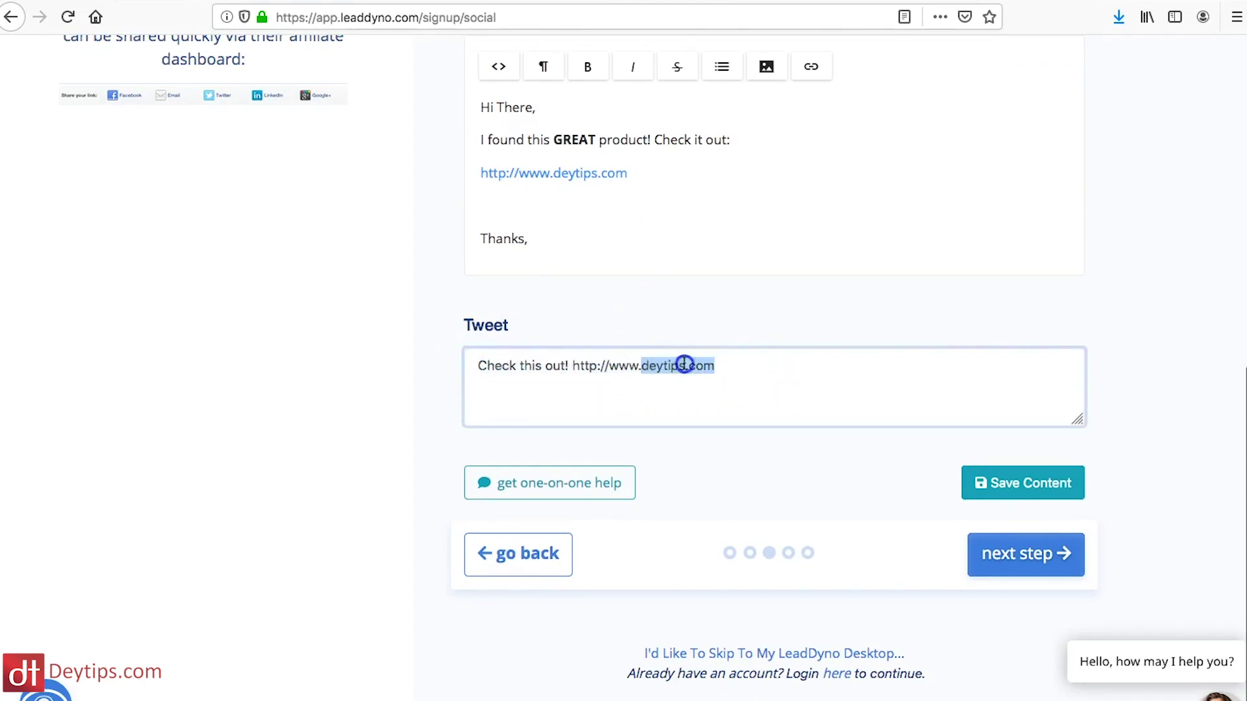
{"action": "triple_click", "coordinate": [555, 372]}
{"action": "scroll", "coordinate": [374, 406], "scroll_direction": "down", "scroll_amount": 3}
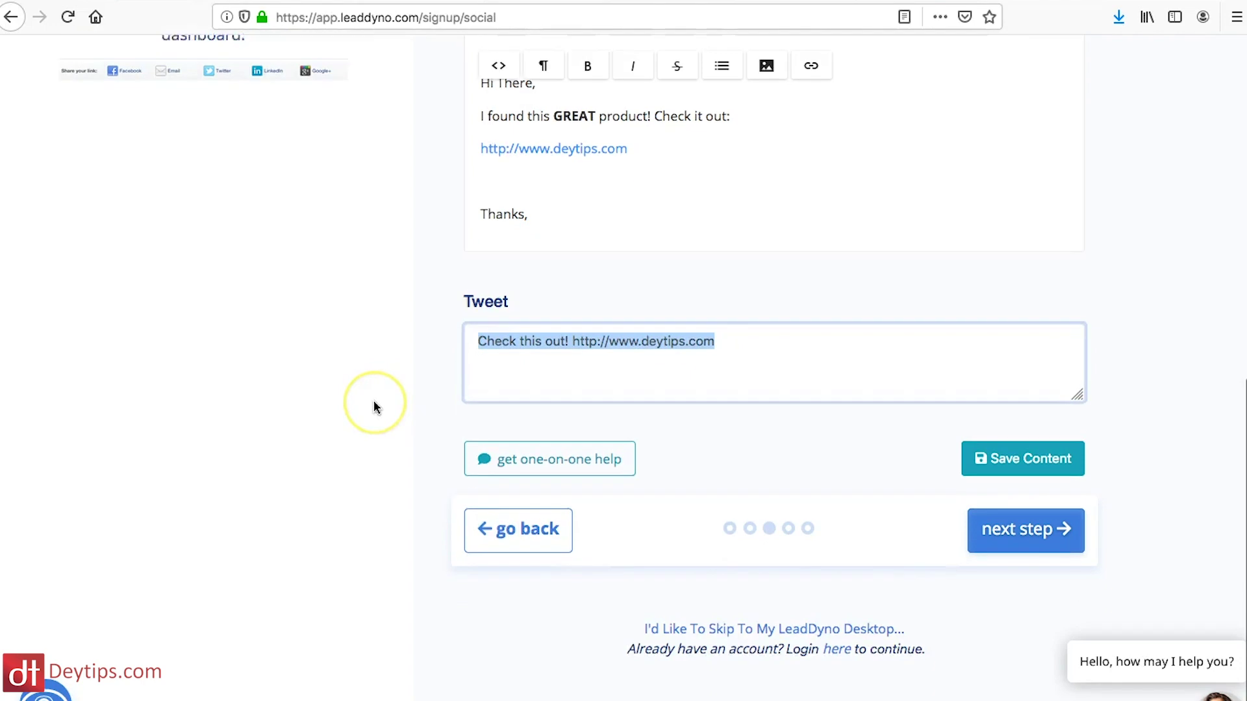
{"action": "scroll", "coordinate": [374, 407], "scroll_direction": "up", "scroll_amount": 5}
{"action": "scroll", "coordinate": [373, 407], "scroll_direction": "down", "scroll_amount": 3}
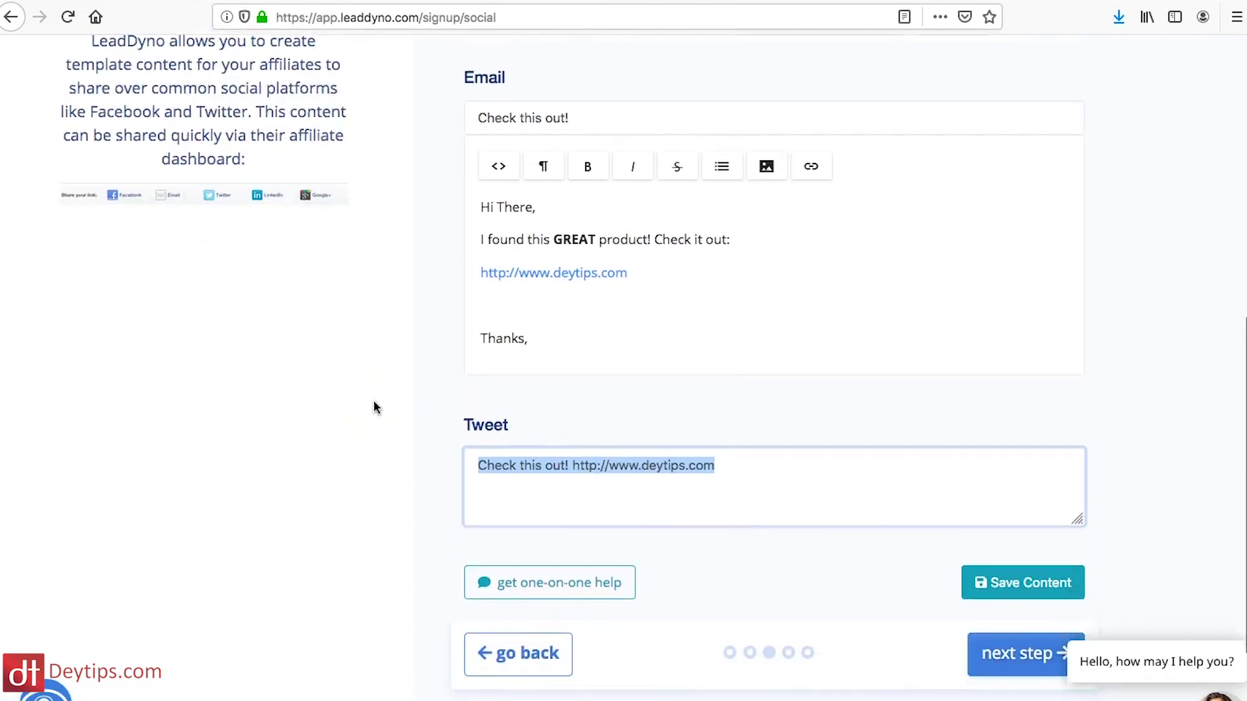
{"action": "left_click", "coordinate": [526, 437]}
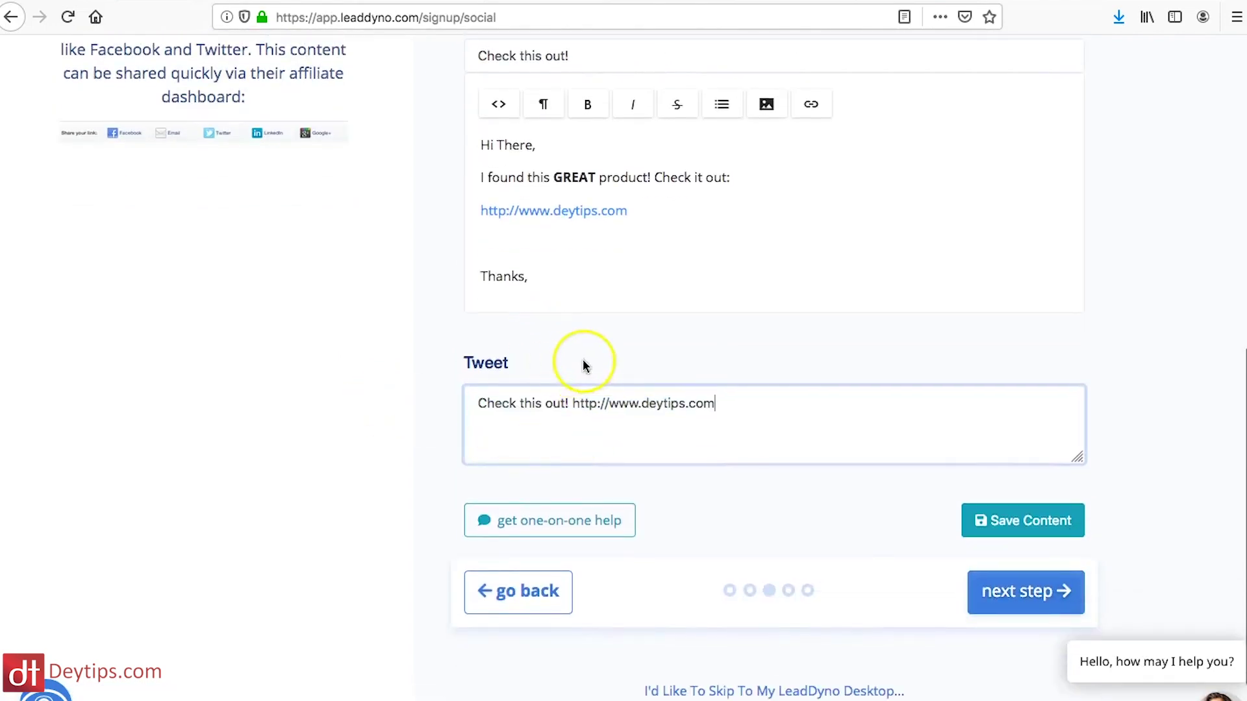
{"action": "scroll", "coordinate": [582, 362], "scroll_direction": "up", "scroll_amount": 8}
{"action": "scroll", "coordinate": [583, 365], "scroll_direction": "down", "scroll_amount": 3}
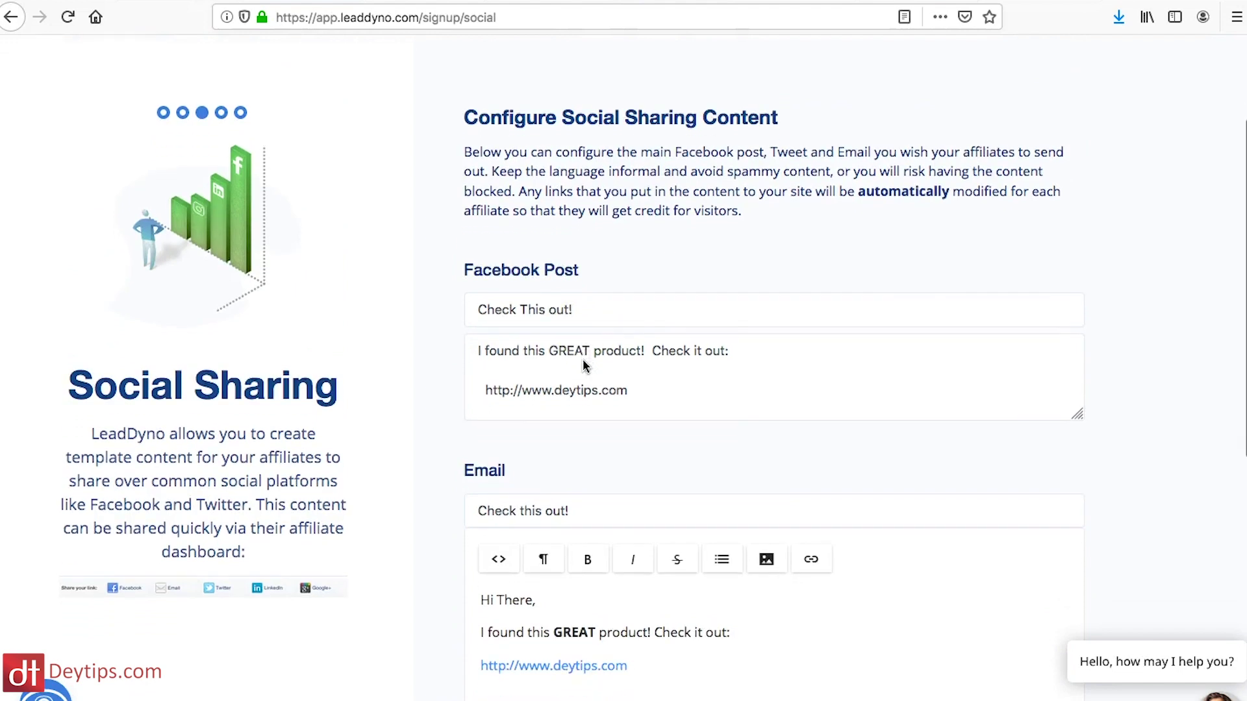
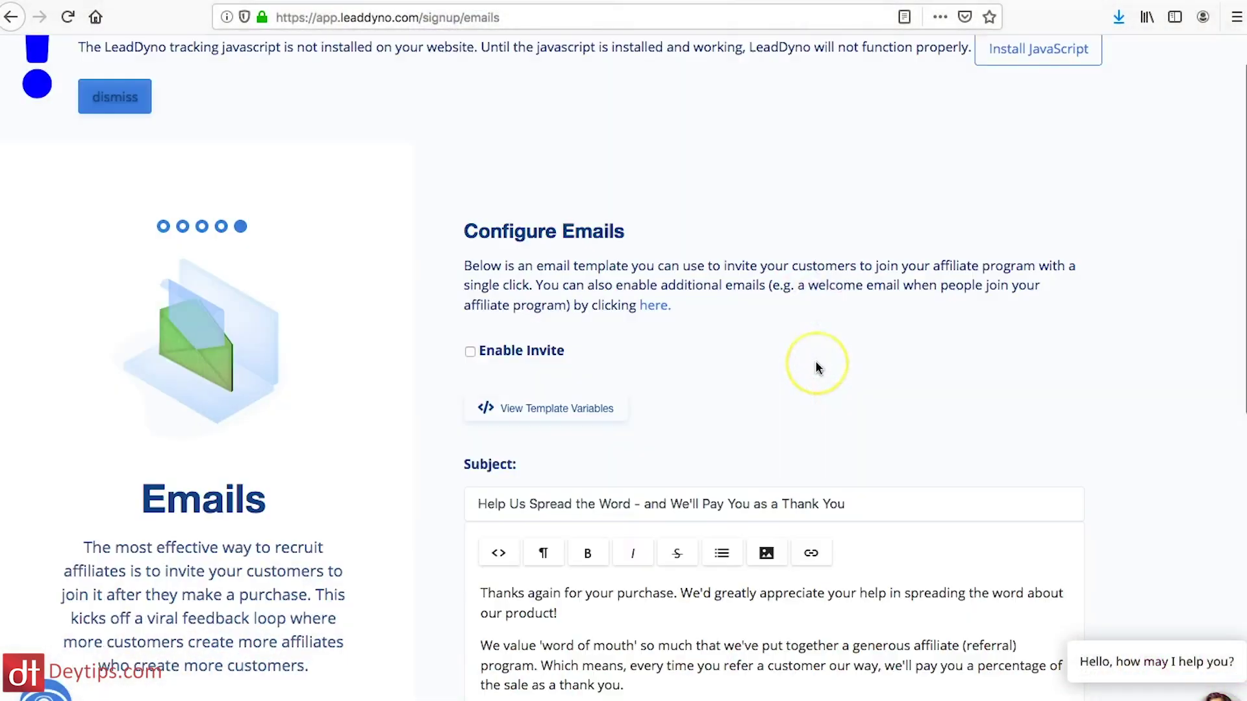
Read the customer invitation email template, from its subject line through the sign-up links to the signature
{"action": "scroll", "coordinate": [816, 360], "scroll_direction": "down", "scroll_amount": 3}
{"action": "scroll", "coordinate": [817, 368], "scroll_direction": "down", "scroll_amount": 2}
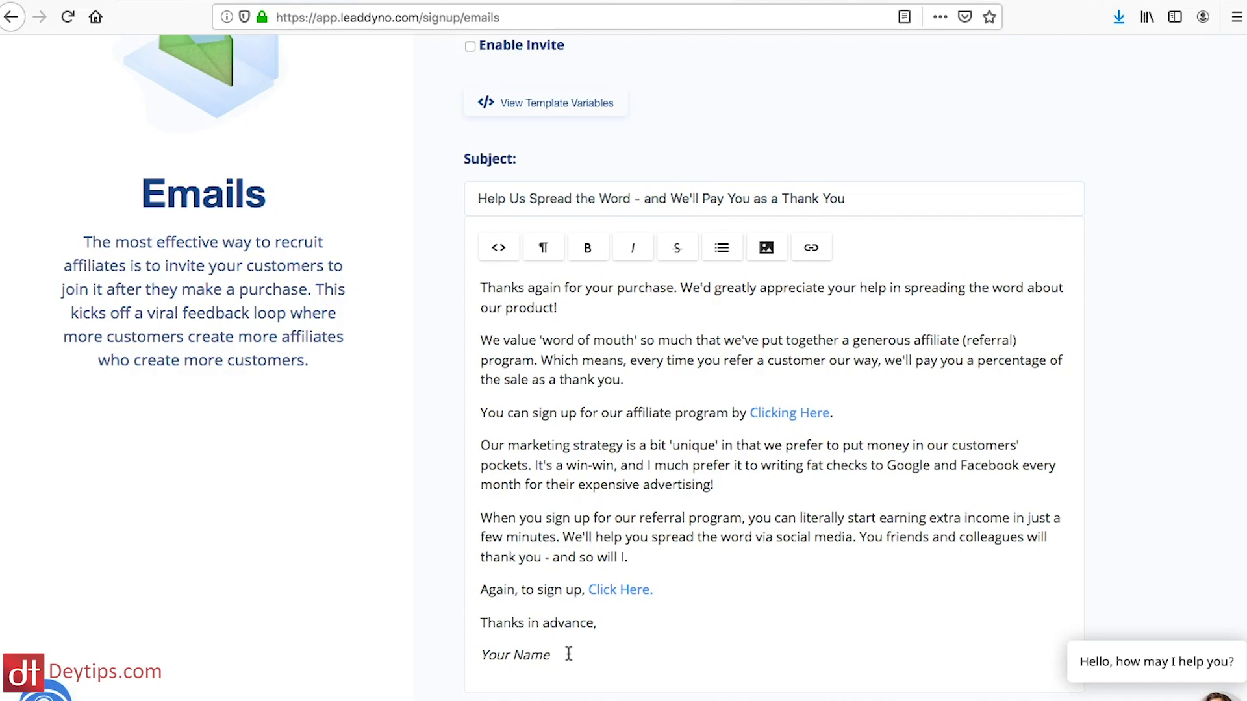
{"action": "scroll", "coordinate": [568, 654], "scroll_direction": "down", "scroll_amount": 1}
{"action": "scroll", "coordinate": [569, 656], "scroll_direction": "up", "scroll_amount": 3}
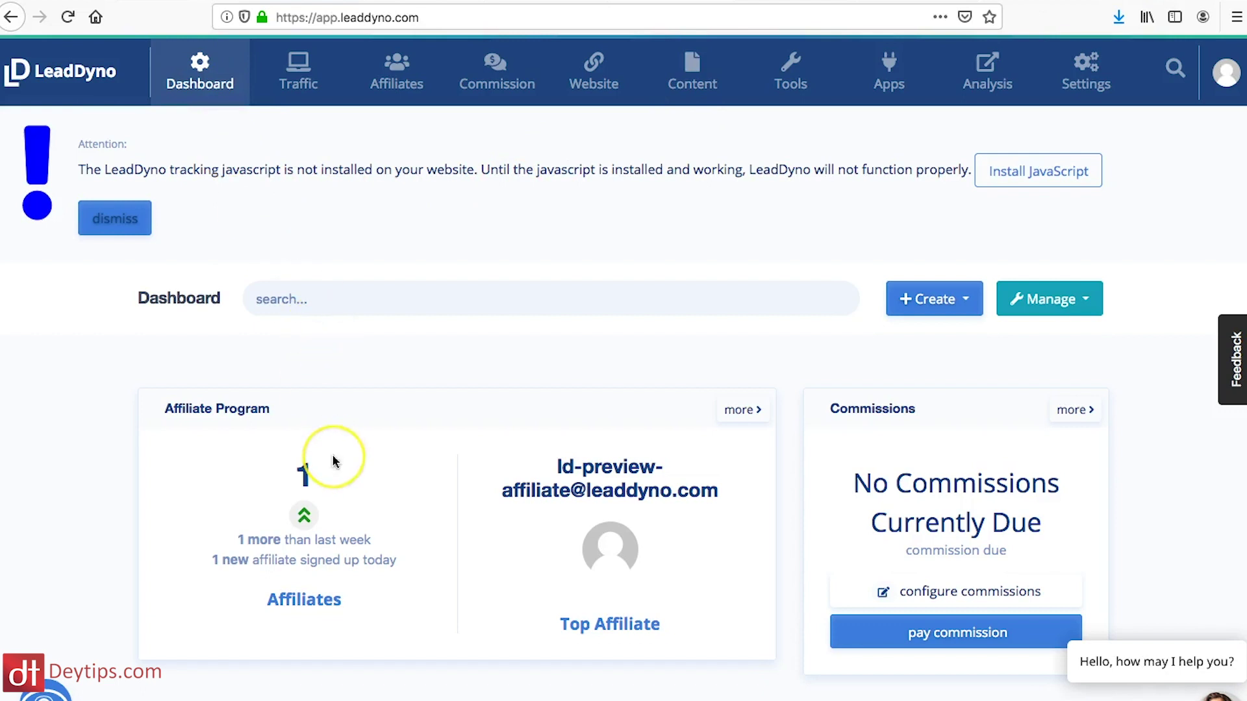
Examine the dashboard's affiliate program, commissions, traffic and timeline summaries
{"action": "scroll", "coordinate": [333, 461], "scroll_direction": "down", "scroll_amount": 1}
{"action": "scroll", "coordinate": [333, 461], "scroll_direction": "down", "scroll_amount": 1}
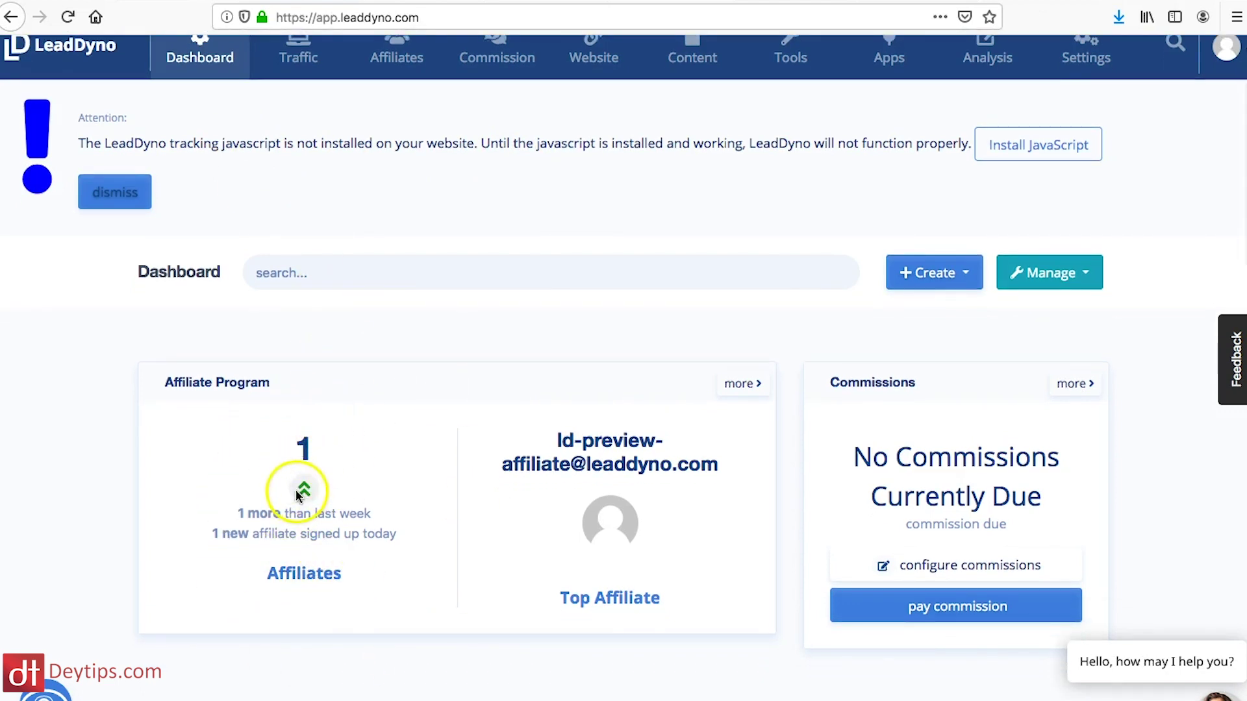
{"action": "scroll", "coordinate": [586, 466], "scroll_direction": "down", "scroll_amount": 3}
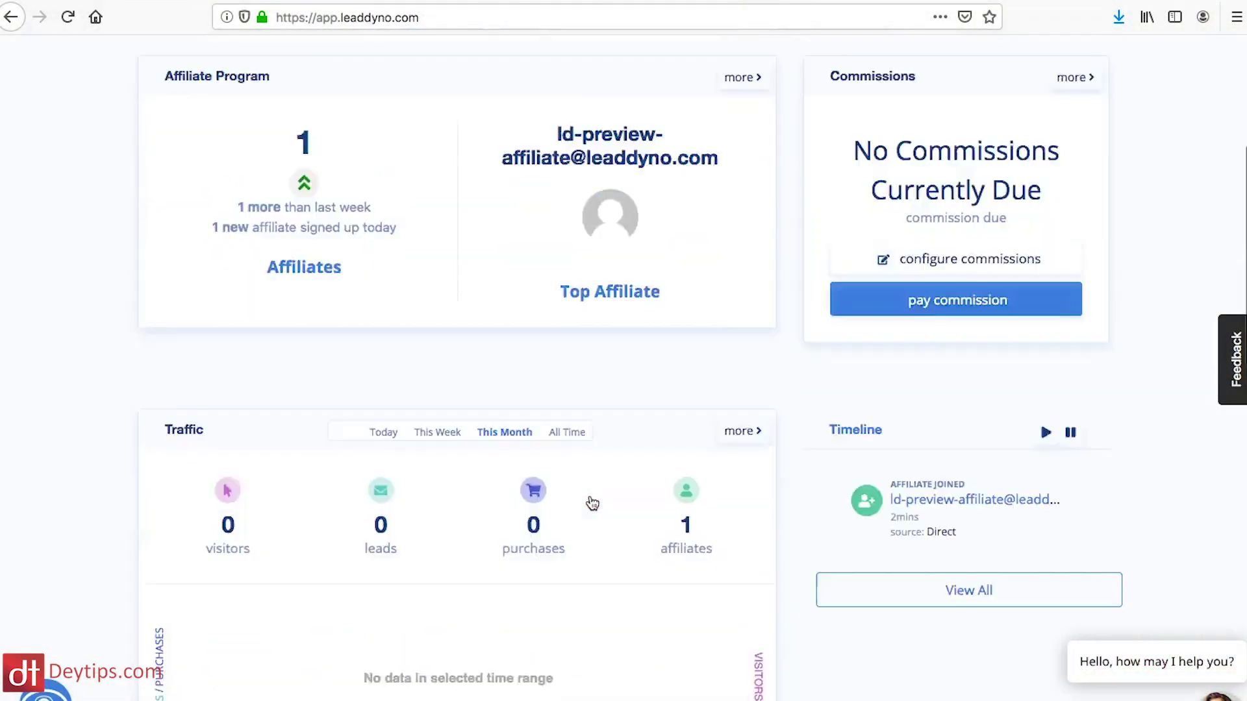
{"action": "scroll", "coordinate": [592, 503], "scroll_direction": "up", "scroll_amount": 5}
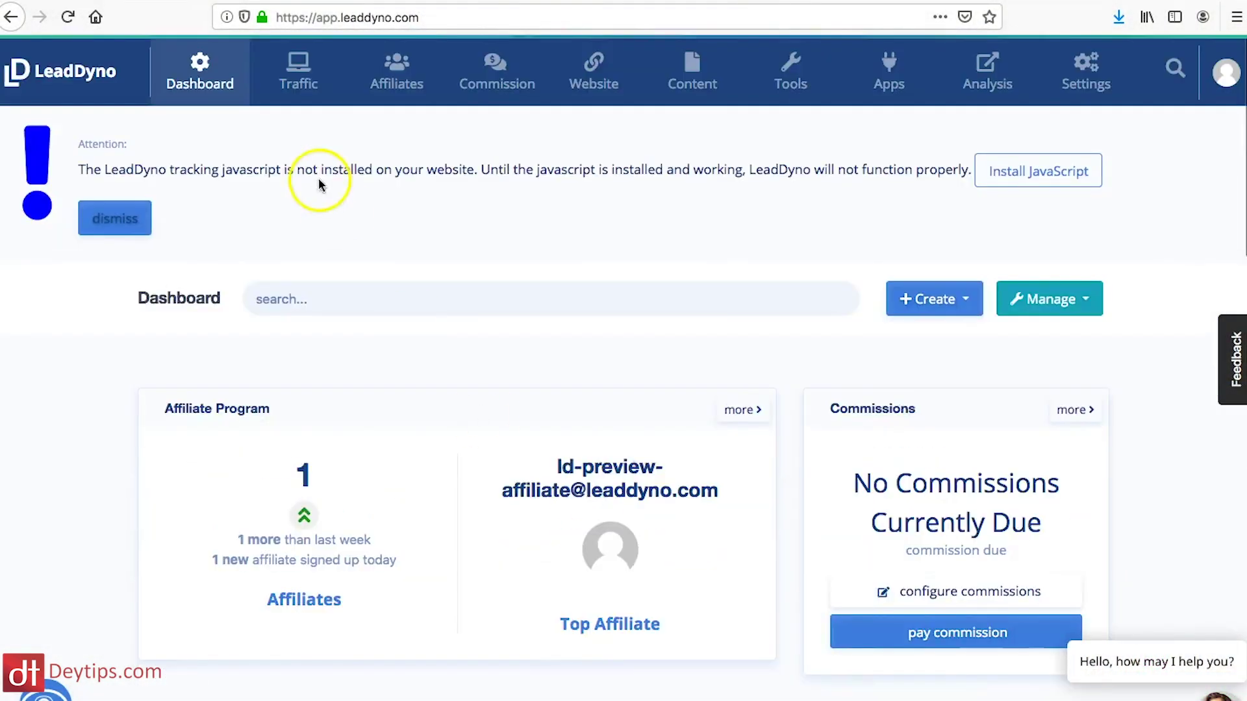
Open the traffic report and examine its chart and its visitor, lead, customer, purchase and cancellation categories
{"action": "left_click", "coordinate": [286, 85]}
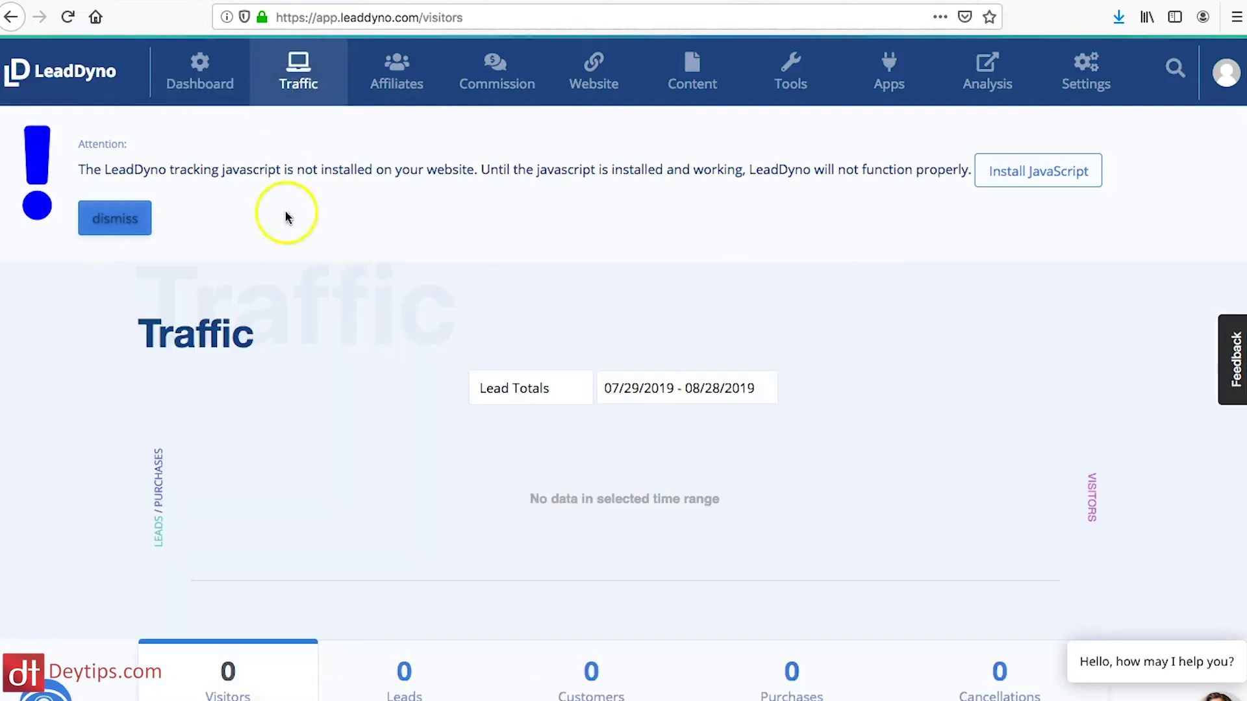
{"action": "scroll", "coordinate": [363, 293], "scroll_direction": "down", "scroll_amount": 4}
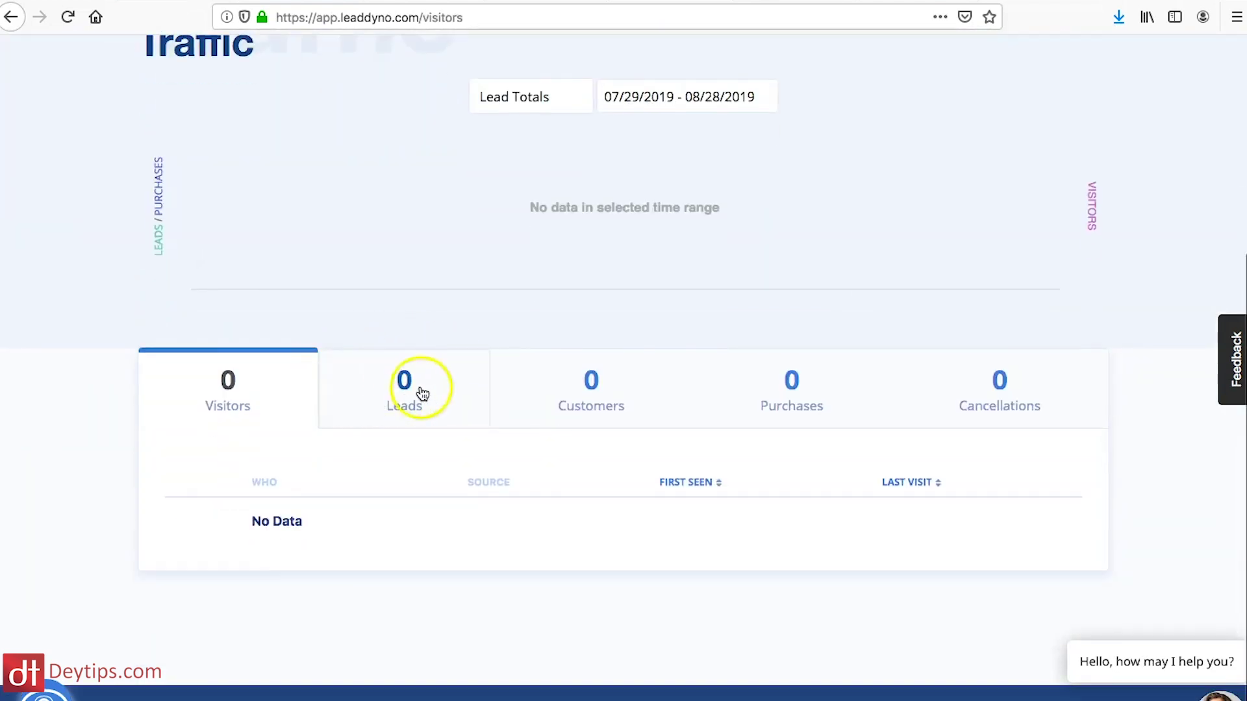
{"action": "scroll", "coordinate": [706, 323], "scroll_direction": "up", "scroll_amount": 1}
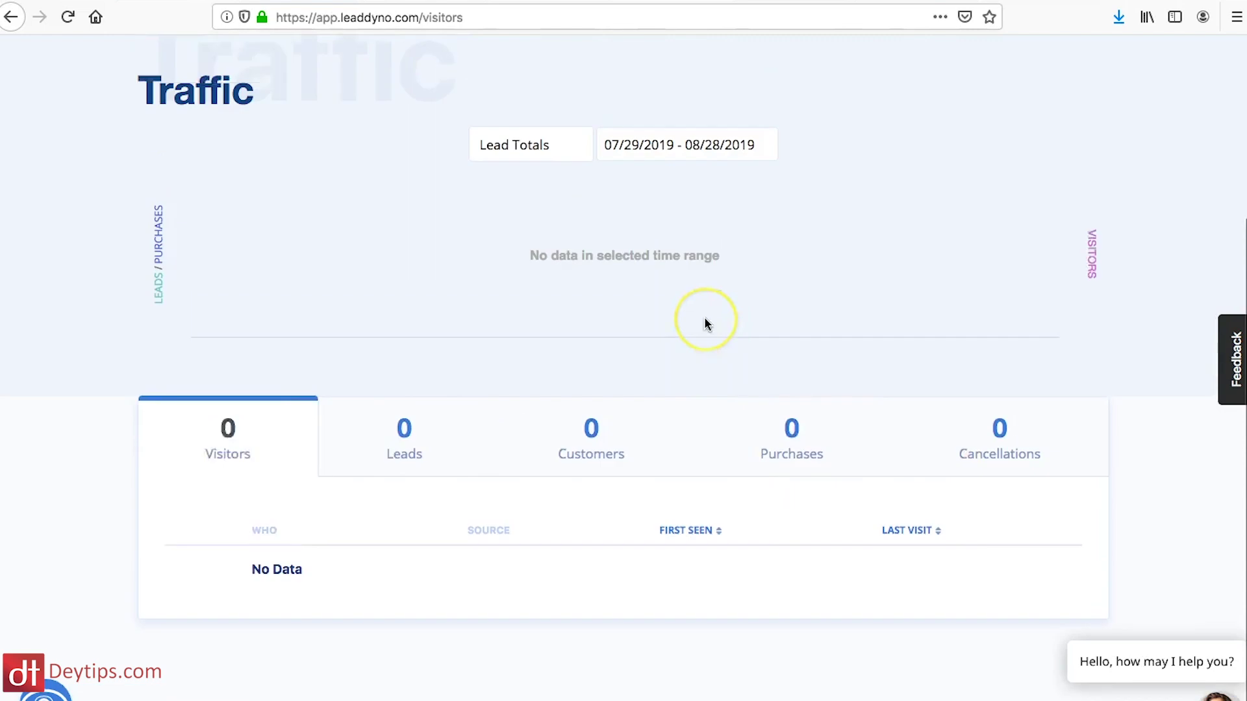
{"action": "scroll", "coordinate": [704, 316], "scroll_direction": "up", "scroll_amount": 3}
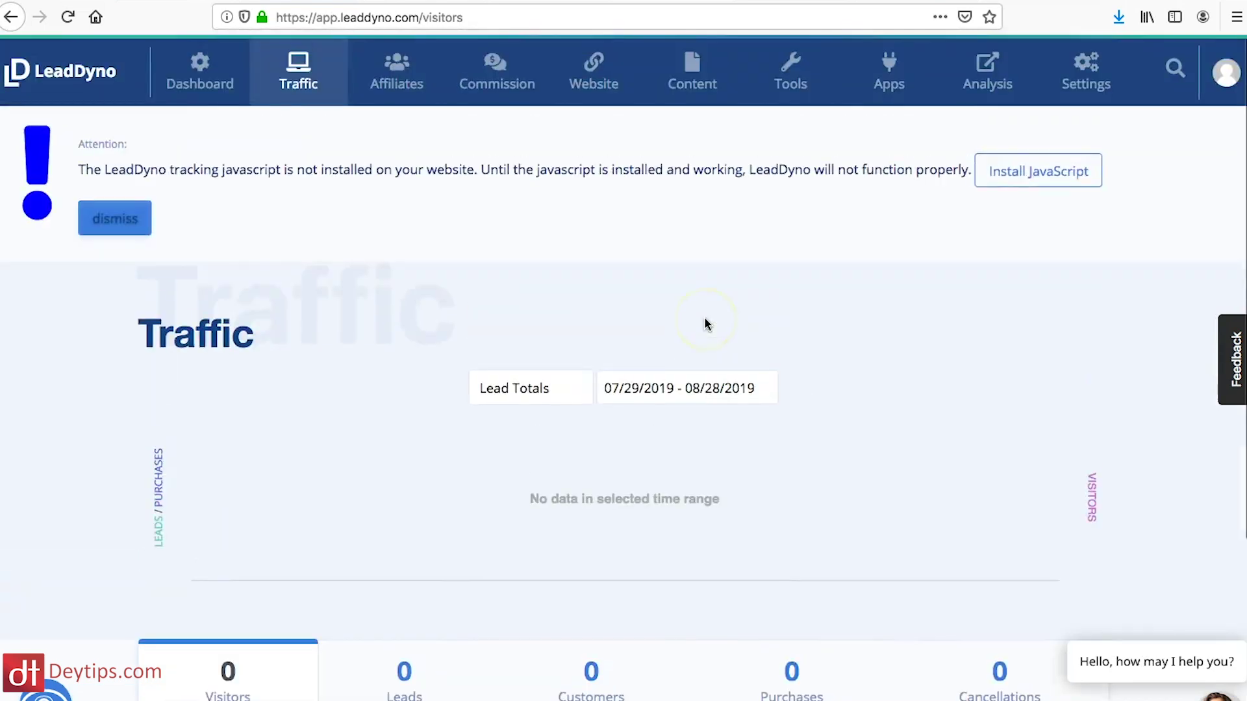
Open the affiliates overview and look through its statistics and the list of affiliates
{"action": "left_click", "coordinate": [396, 107]}
{"action": "scroll", "coordinate": [548, 310], "scroll_direction": "down", "scroll_amount": 2}
{"action": "scroll", "coordinate": [546, 308], "scroll_direction": "down", "scroll_amount": 6}
{"action": "scroll", "coordinate": [547, 308], "scroll_direction": "down", "scroll_amount": 6}
{"action": "scroll", "coordinate": [547, 308], "scroll_direction": "up", "scroll_amount": 12}
{"action": "scroll", "coordinate": [547, 309], "scroll_direction": "up", "scroll_amount": 3}
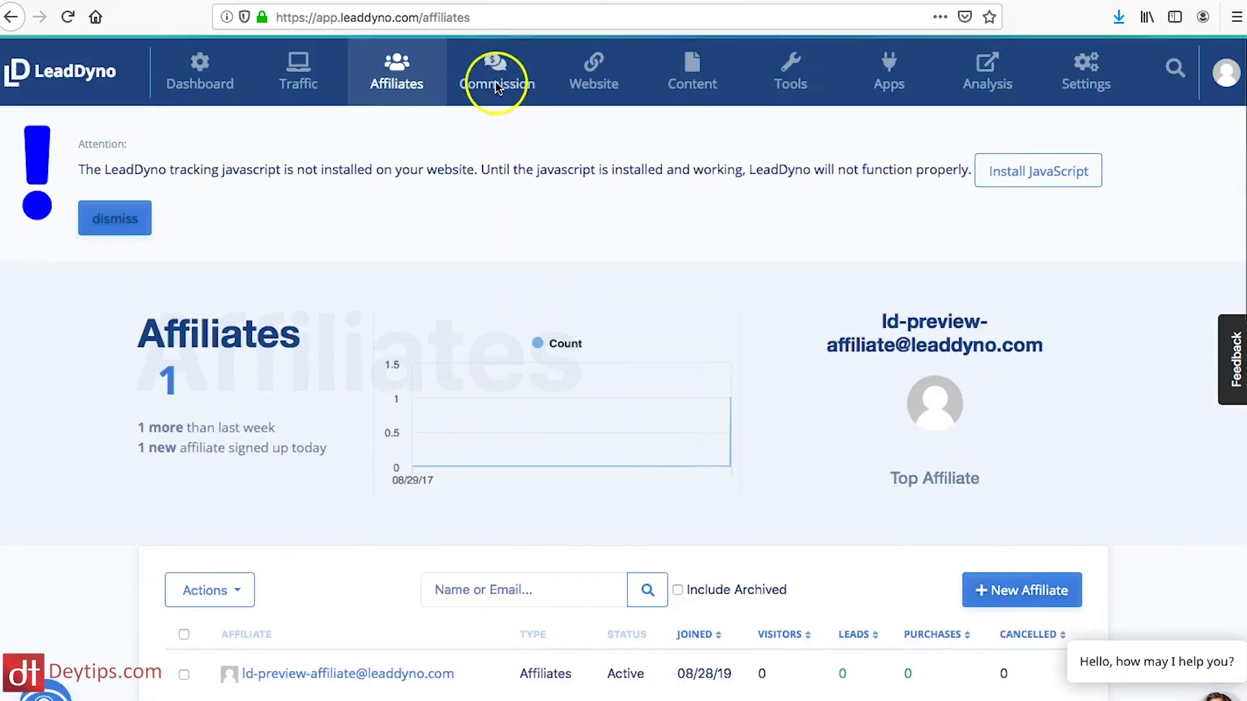
Open the commission section and examine the commissions due and the available plan, affiliate type and tax report pages
{"action": "left_click", "coordinate": [497, 84]}
{"action": "scroll", "coordinate": [620, 447], "scroll_direction": "down", "scroll_amount": 2}
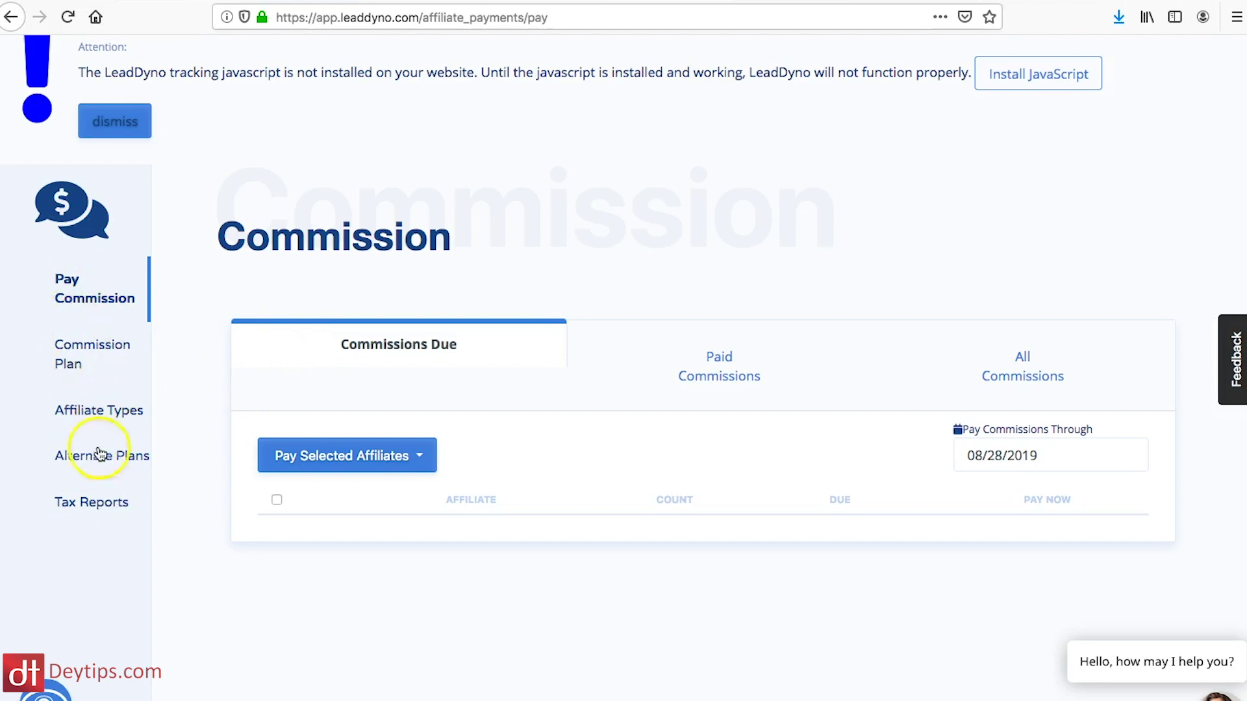
{"action": "scroll", "coordinate": [536, 273], "scroll_direction": "up", "scroll_amount": 3}
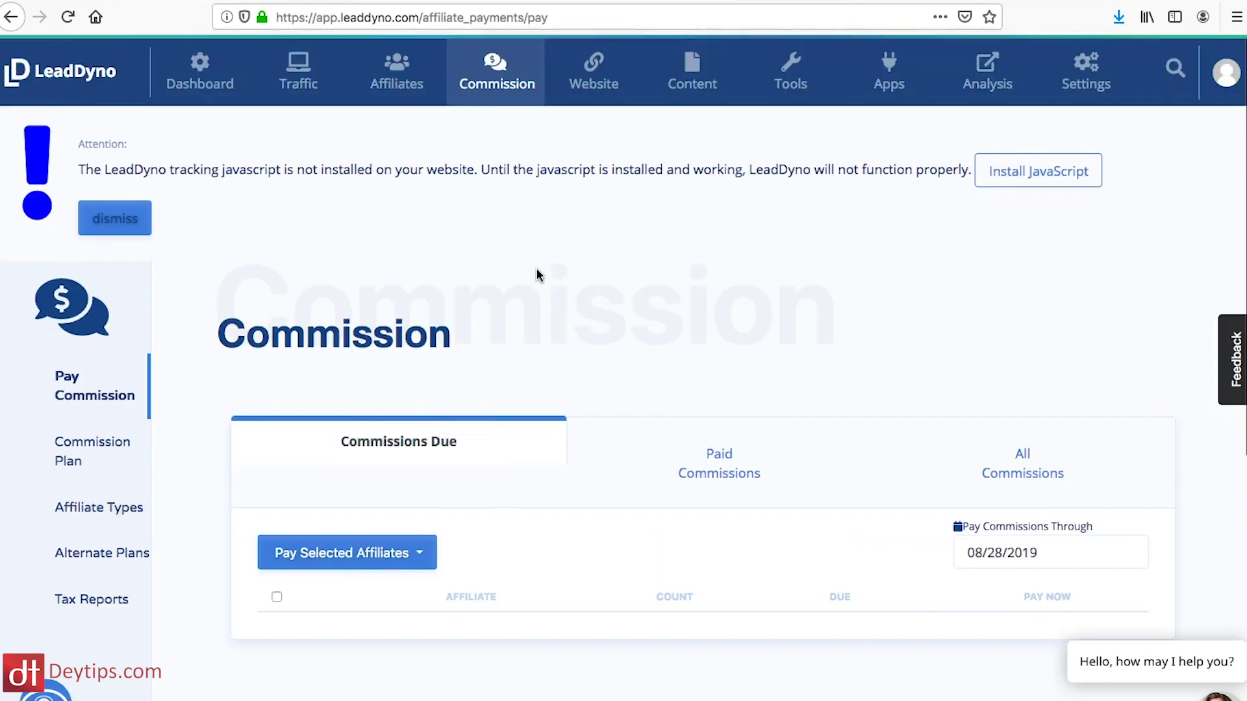
Open the affiliate website settings and examine the preview of the welcome text, sign-up form and login box
{"action": "left_click", "coordinate": [596, 72]}
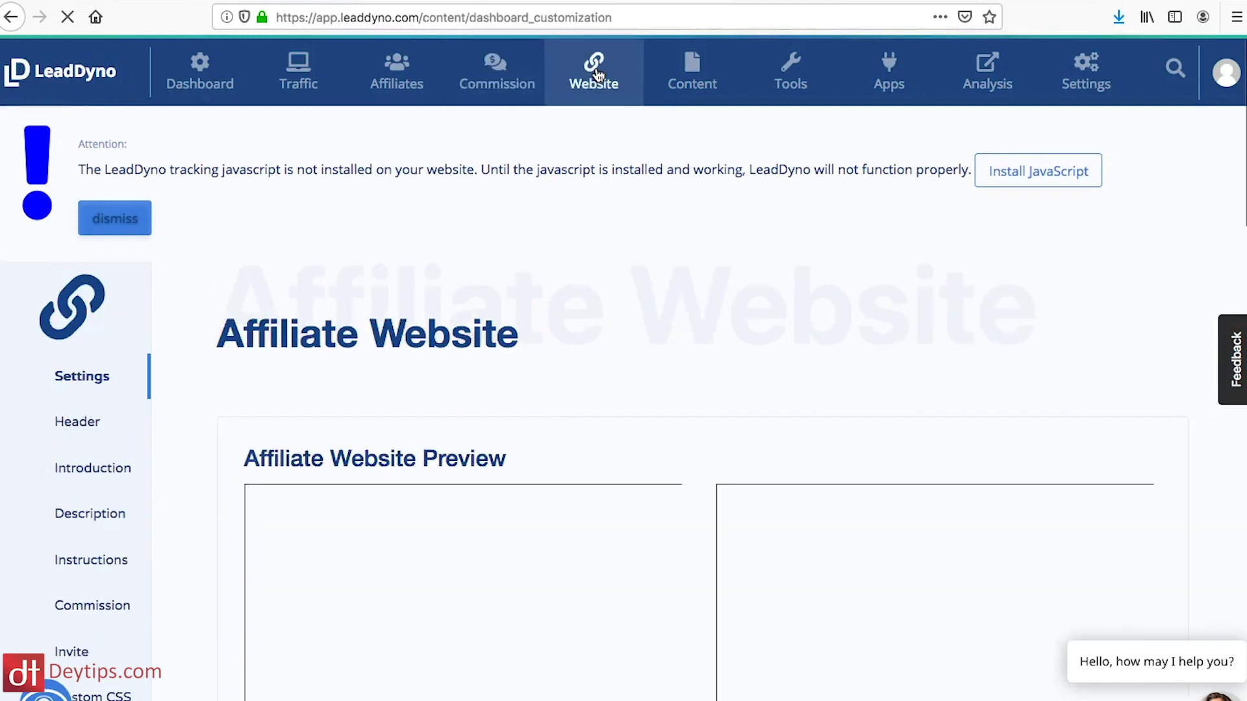
{"action": "scroll", "coordinate": [702, 344], "scroll_direction": "down", "scroll_amount": 5}
{"action": "scroll", "coordinate": [708, 351], "scroll_direction": "down", "scroll_amount": 2}
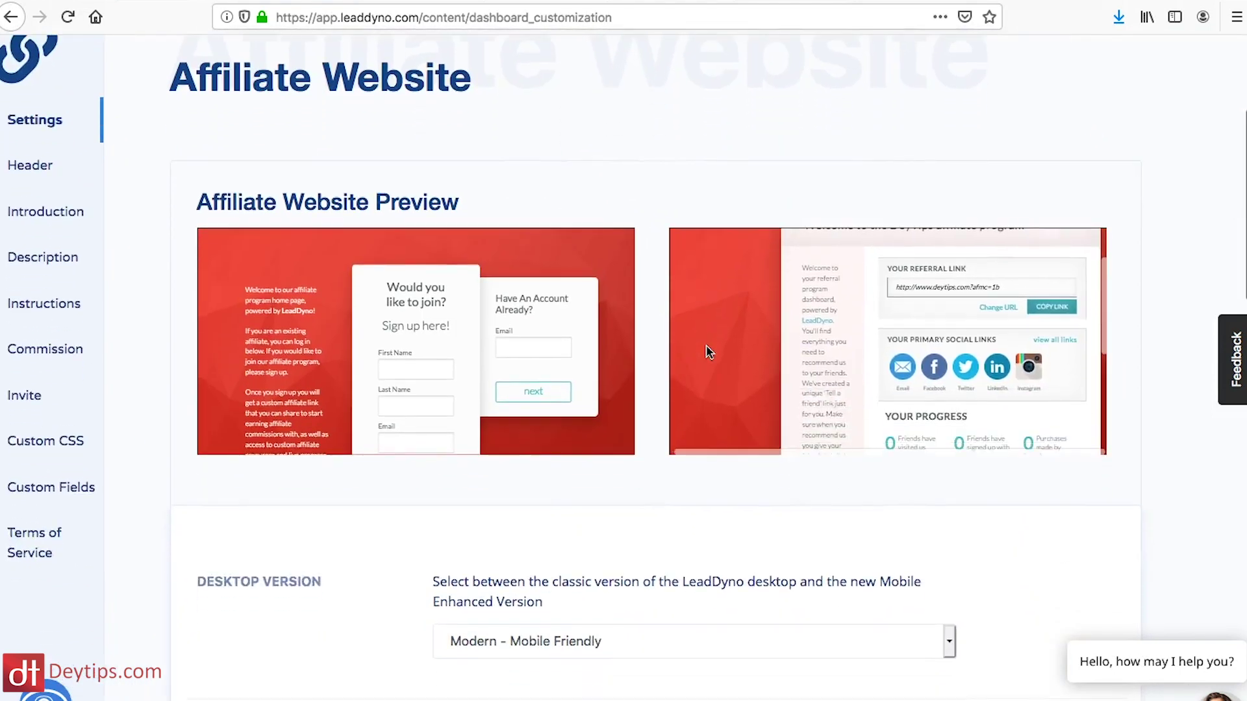
{"action": "scroll", "coordinate": [519, 266], "scroll_direction": "left", "scroll_amount": 2}
{"action": "scroll", "coordinate": [520, 292], "scroll_direction": "down", "scroll_amount": 2}
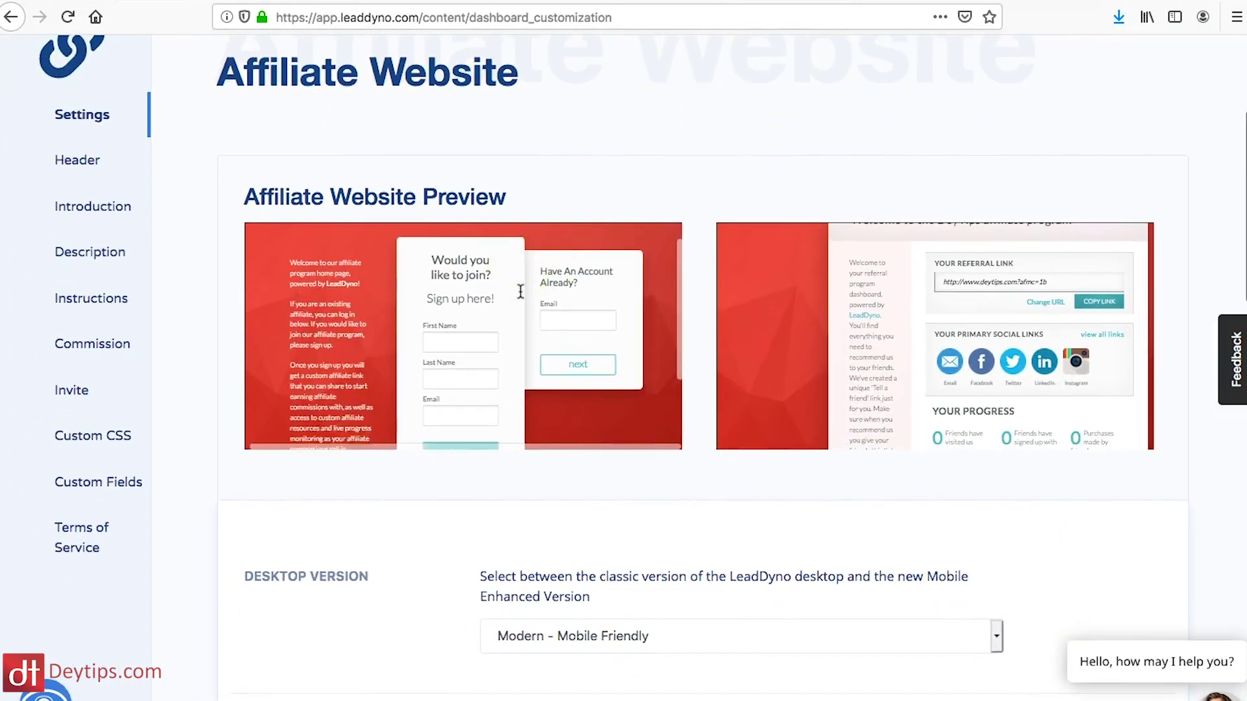
{"action": "scroll", "coordinate": [520, 292], "scroll_direction": "up", "scroll_amount": 2}
{"action": "scroll", "coordinate": [520, 291], "scroll_direction": "down", "scroll_amount": 2}
{"action": "scroll", "coordinate": [520, 292], "scroll_direction": "up", "scroll_amount": 2}
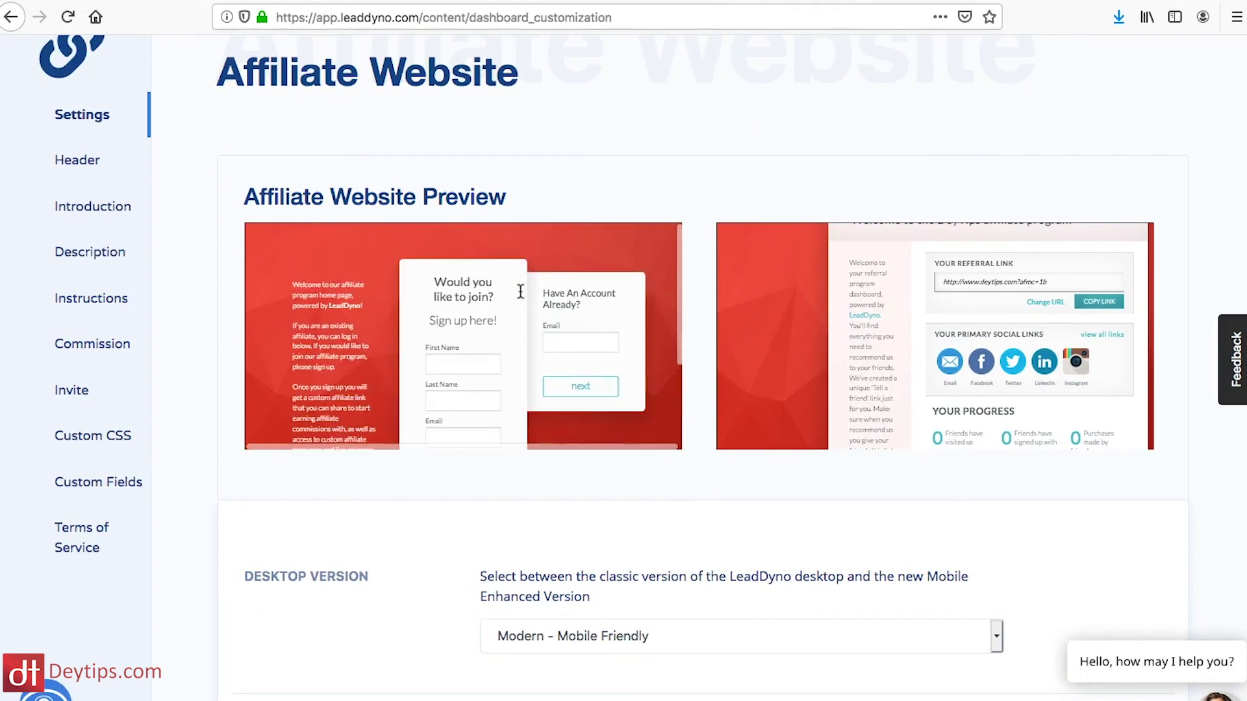
{"action": "scroll", "coordinate": [550, 320], "scroll_direction": "down", "scroll_amount": 3}
{"action": "scroll", "coordinate": [546, 319], "scroll_direction": "up", "scroll_amount": 2}
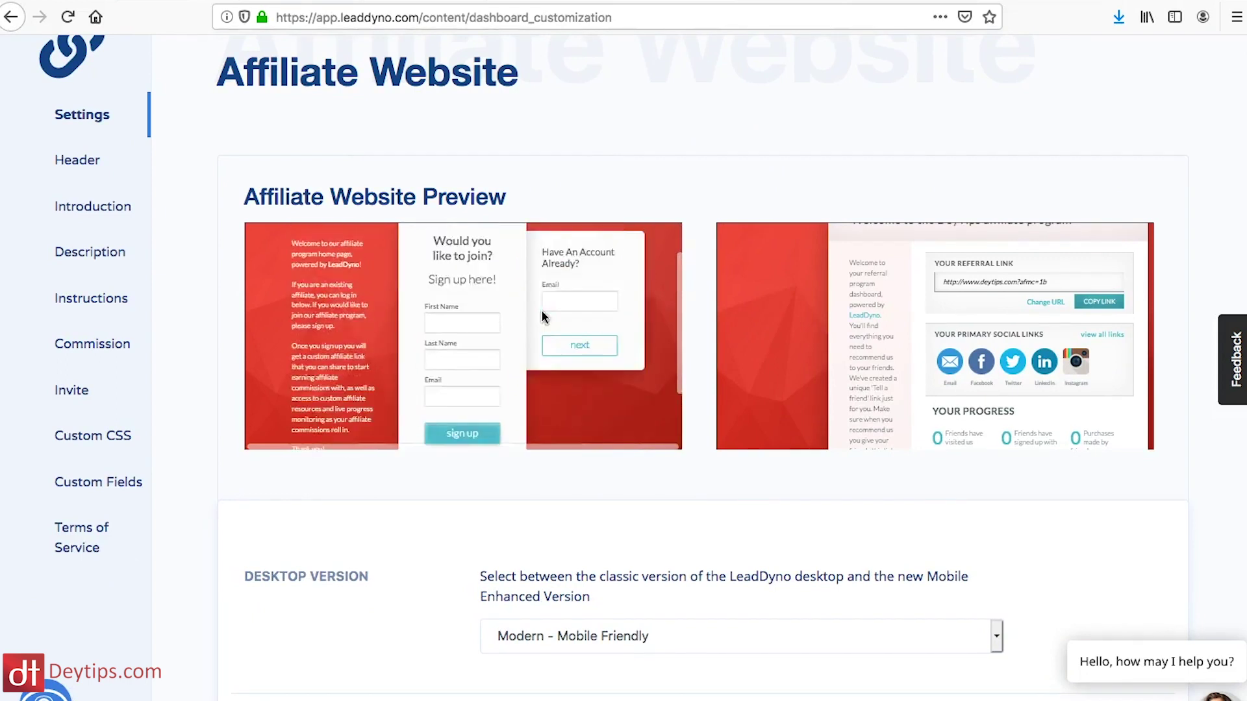
{"action": "scroll", "coordinate": [544, 317], "scroll_direction": "down", "scroll_amount": 3}
{"action": "scroll", "coordinate": [545, 317], "scroll_direction": "up", "scroll_amount": 3}
{"action": "scroll", "coordinate": [545, 316], "scroll_direction": "down", "scroll_amount": 3}
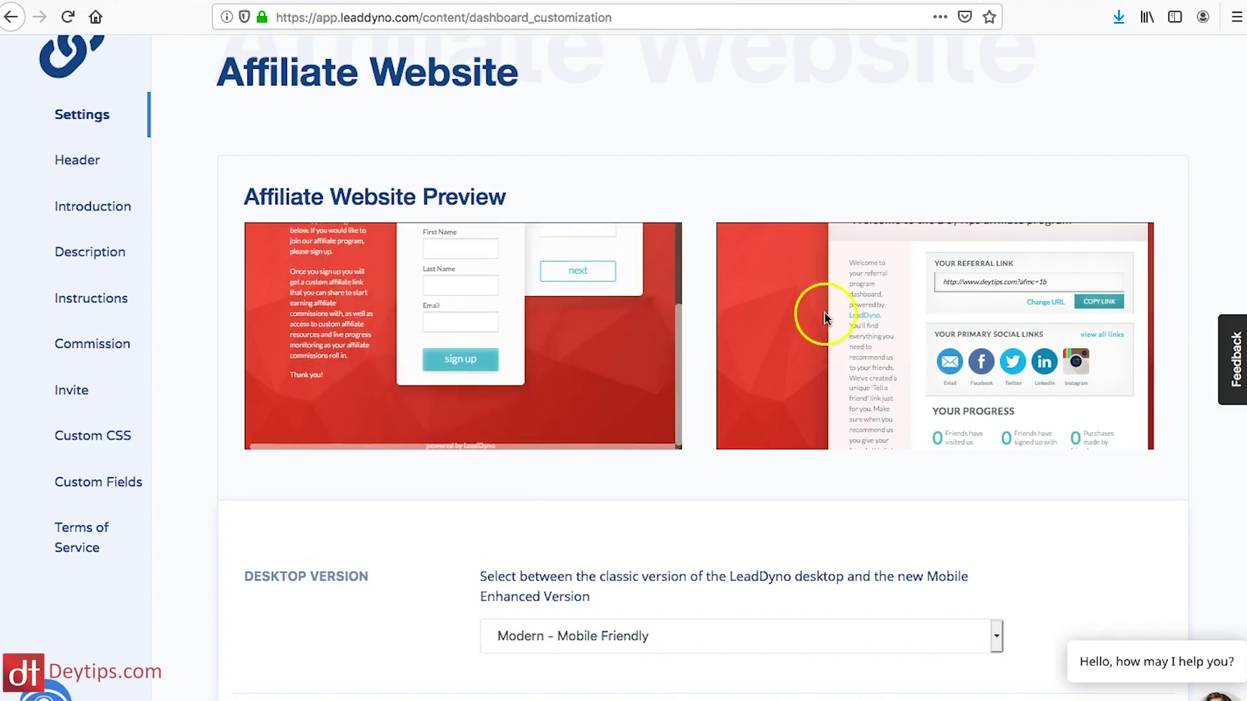
Examine the affiliate dashboard preview, including the referral link, social links, progress and payments sections
{"action": "scroll", "coordinate": [825, 318], "scroll_direction": "up", "scroll_amount": 2}
{"action": "scroll", "coordinate": [824, 319], "scroll_direction": "up", "scroll_amount": 1}
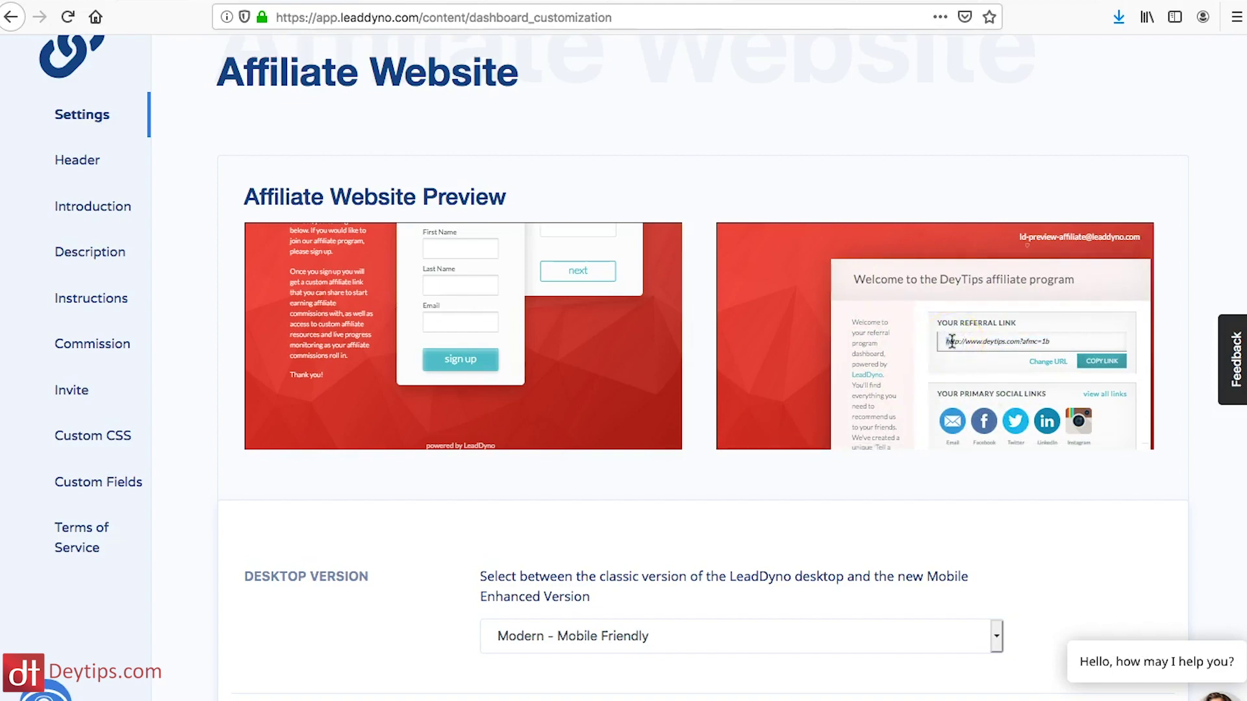
{"action": "left_click", "coordinate": [858, 352]}
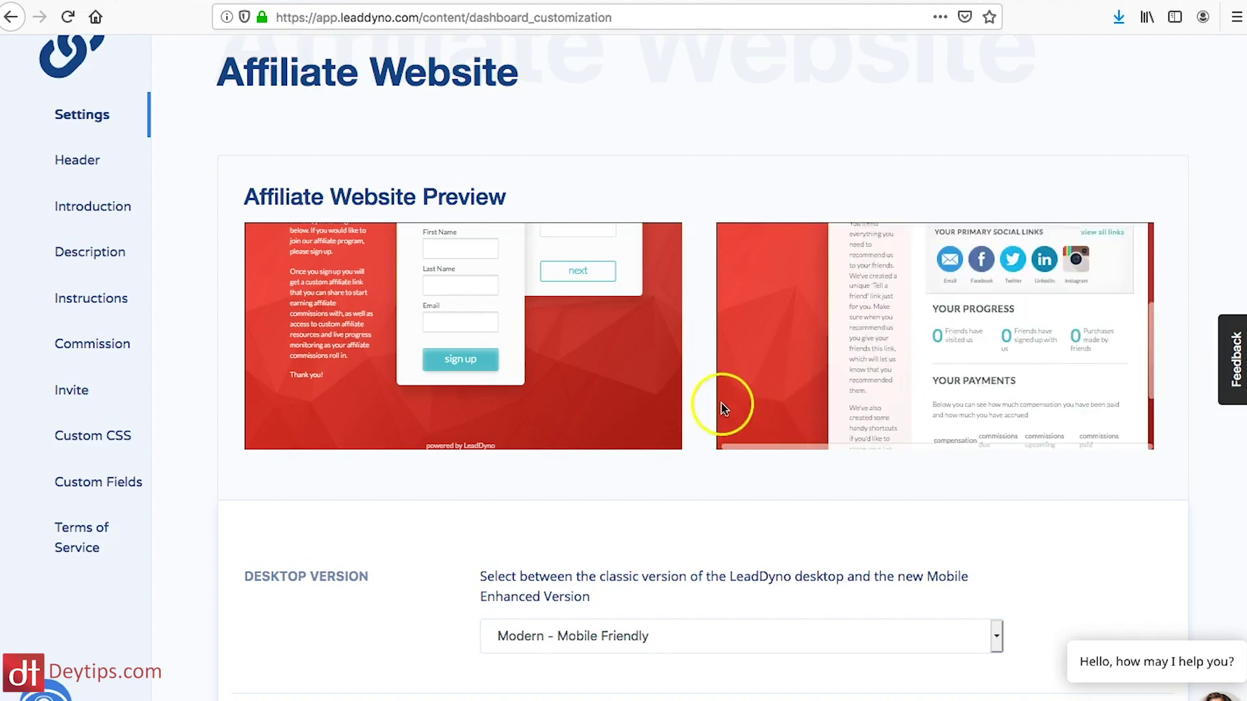
Inspect the available desktop versions and color schemes, keeping Modern - Mobile Friendly and Red
{"action": "scroll", "coordinate": [693, 413], "scroll_direction": "down", "scroll_amount": 3}
{"action": "scroll", "coordinate": [692, 406], "scroll_direction": "down", "scroll_amount": 2}
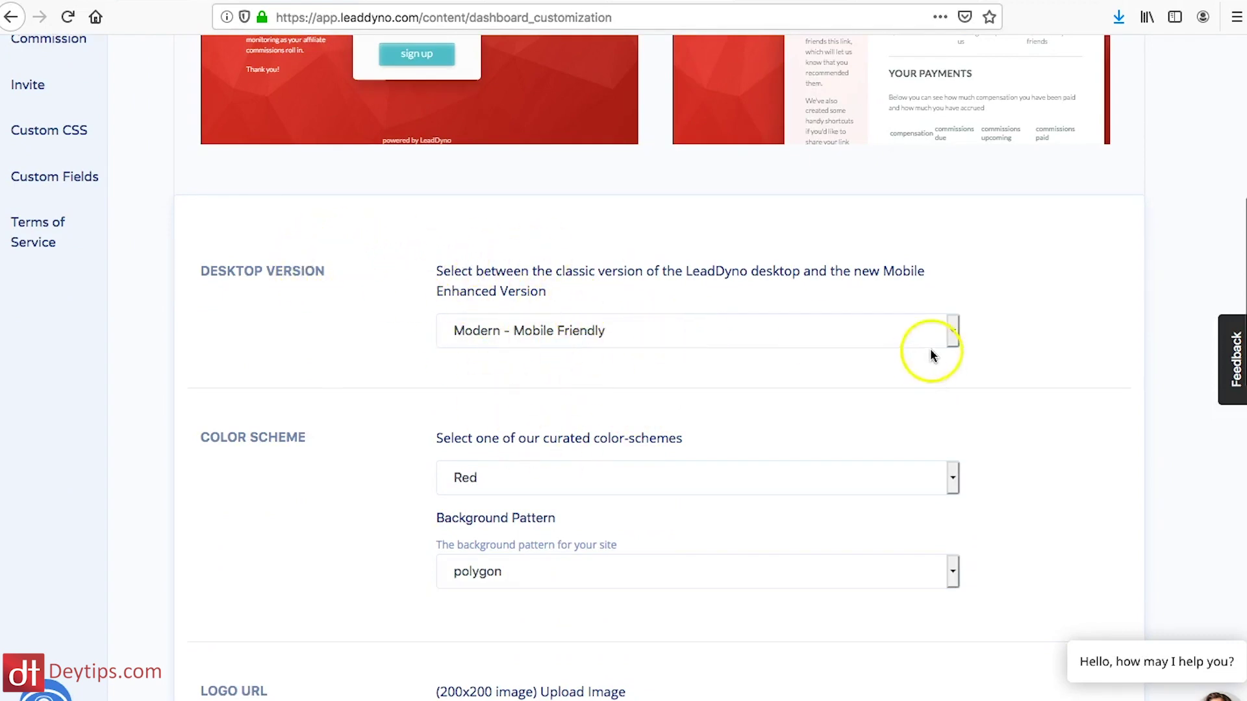
{"action": "left_click", "coordinate": [954, 329]}
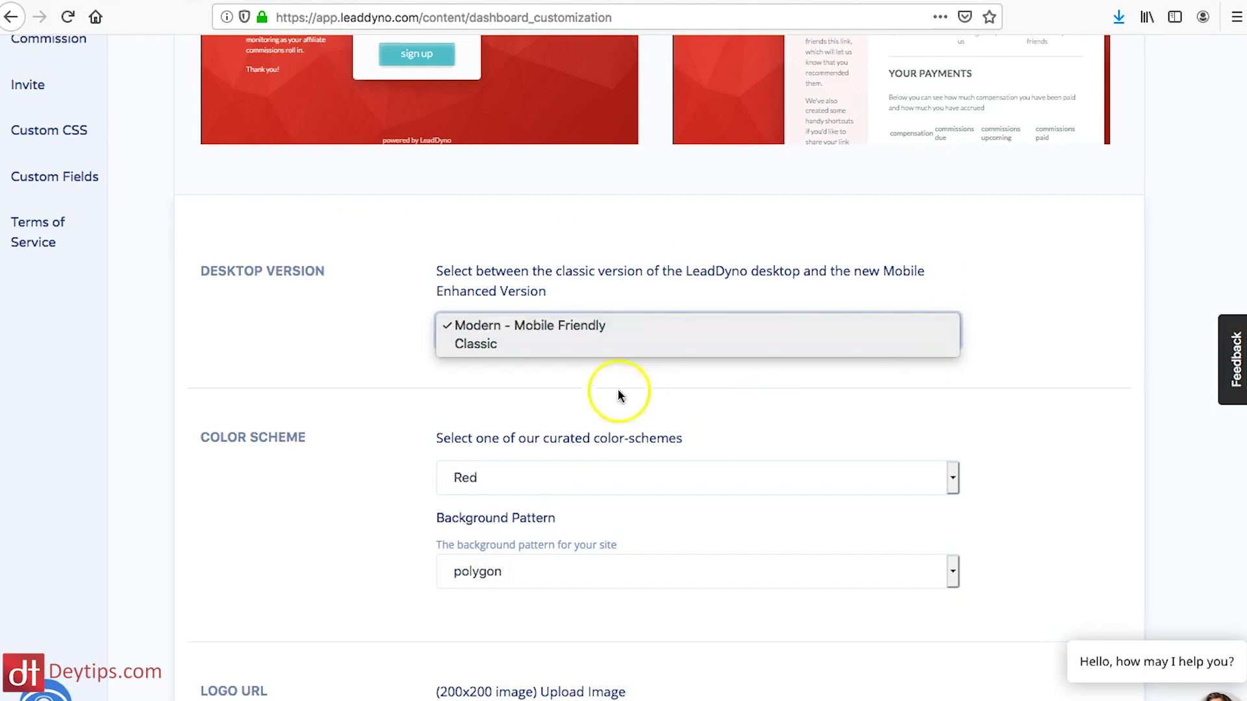
{"action": "left_click", "coordinate": [351, 300]}
{"action": "scroll", "coordinate": [427, 463], "scroll_direction": "down", "scroll_amount": 3}
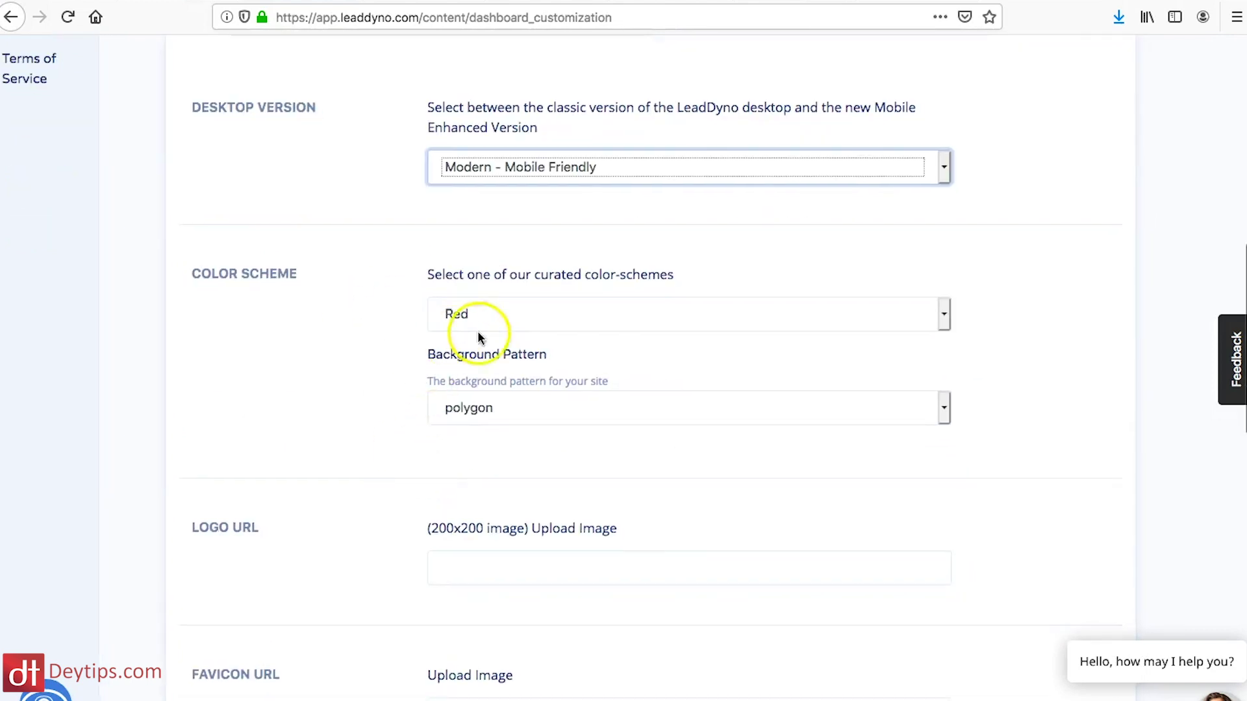
{"action": "left_click", "coordinate": [944, 317]}
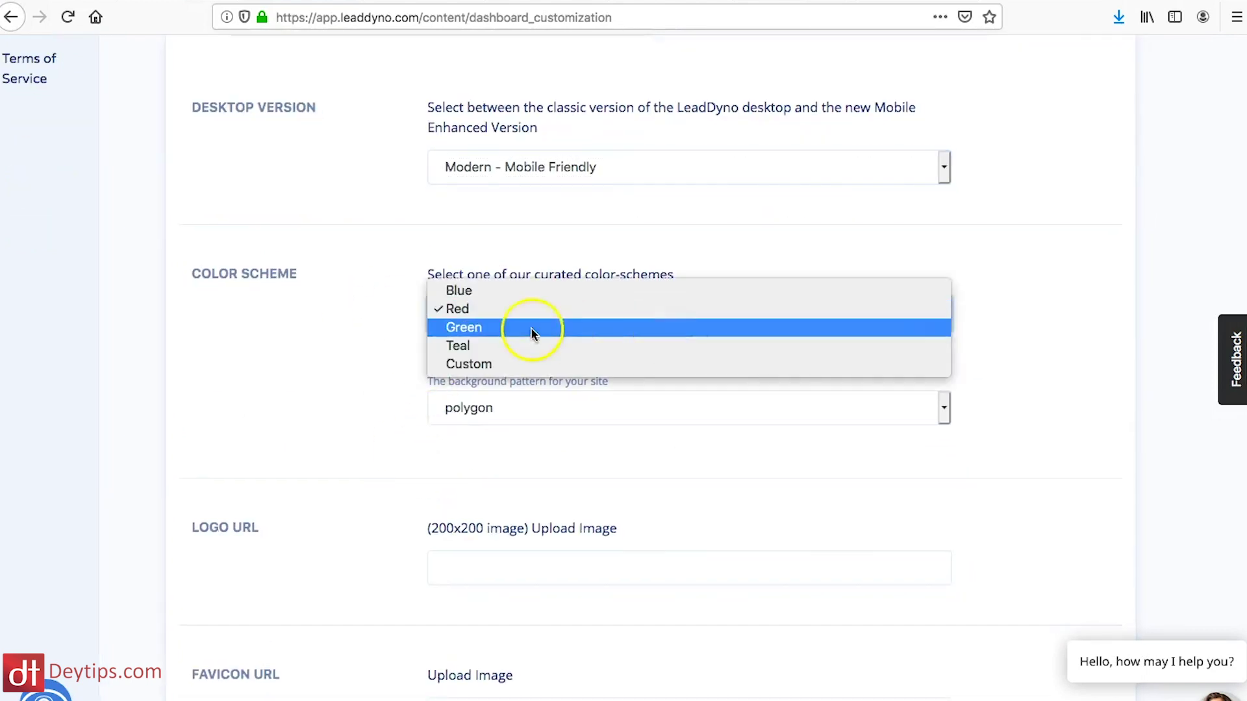
{"action": "left_click", "coordinate": [347, 351]}
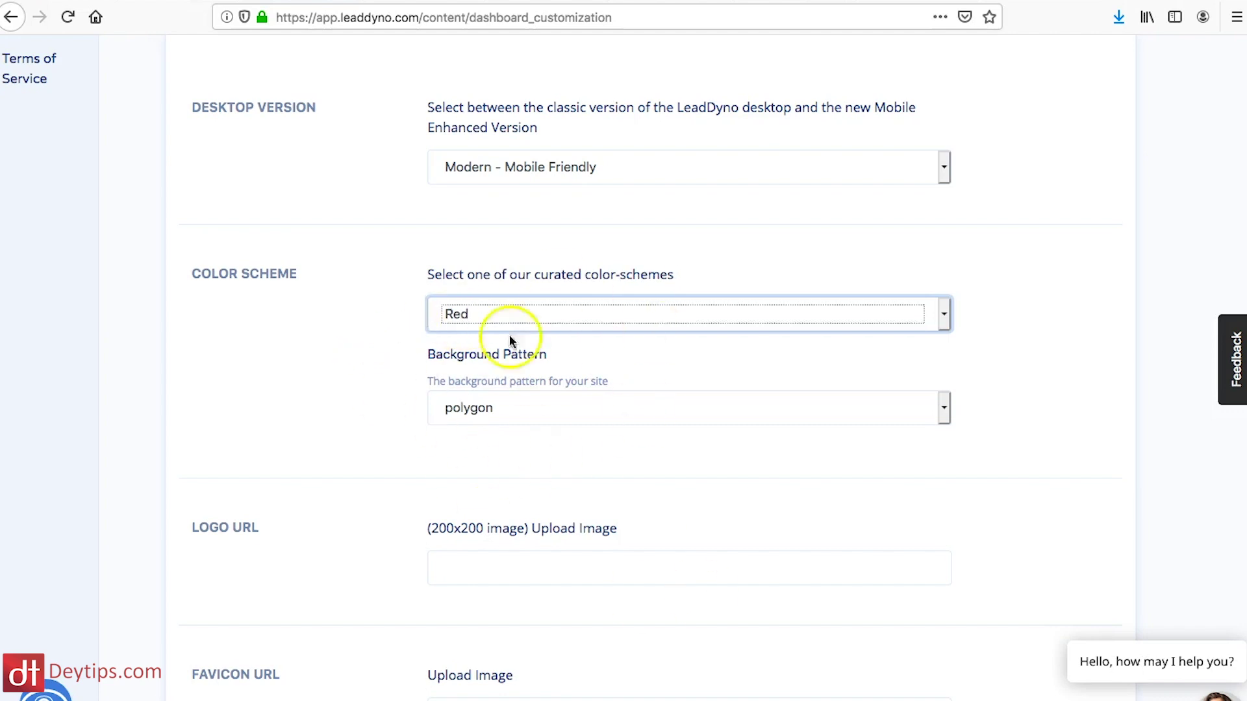
Examine the remaining affiliate website settings: background pattern, logo, favicon, additional settings and custom domain
{"action": "scroll", "coordinate": [506, 357], "scroll_direction": "down", "scroll_amount": 5}
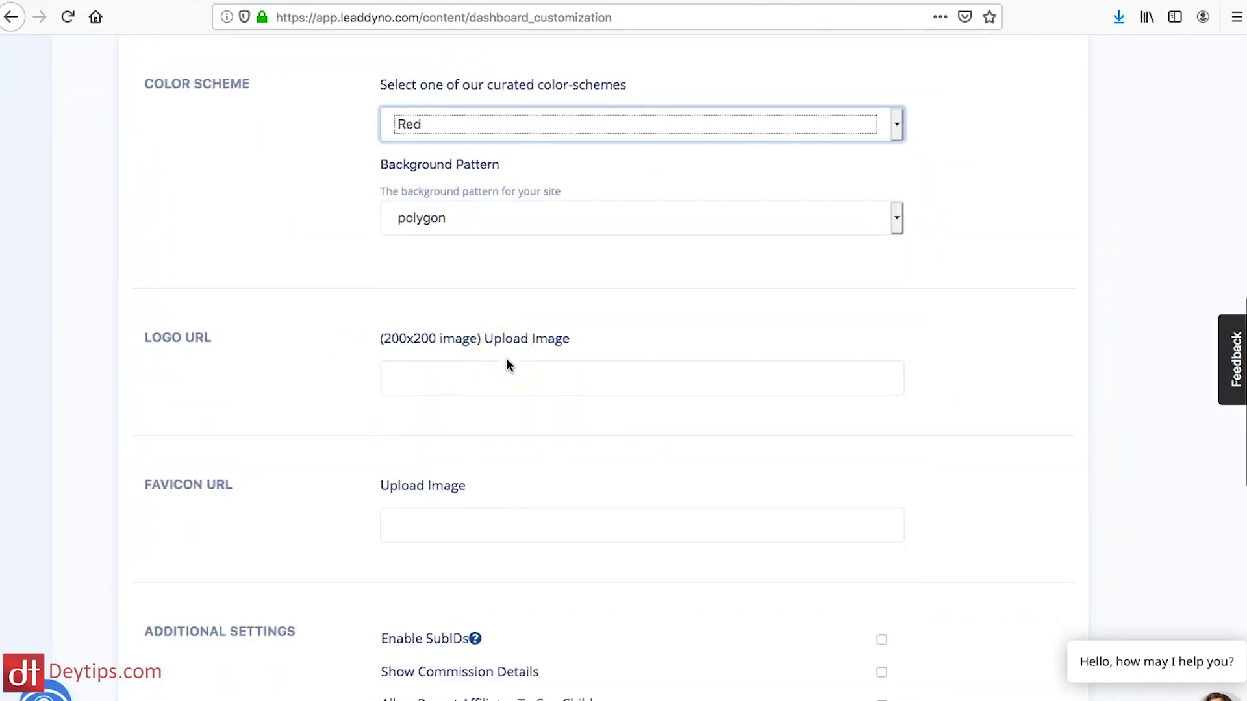
{"action": "scroll", "coordinate": [549, 351], "scroll_direction": "down", "scroll_amount": 6}
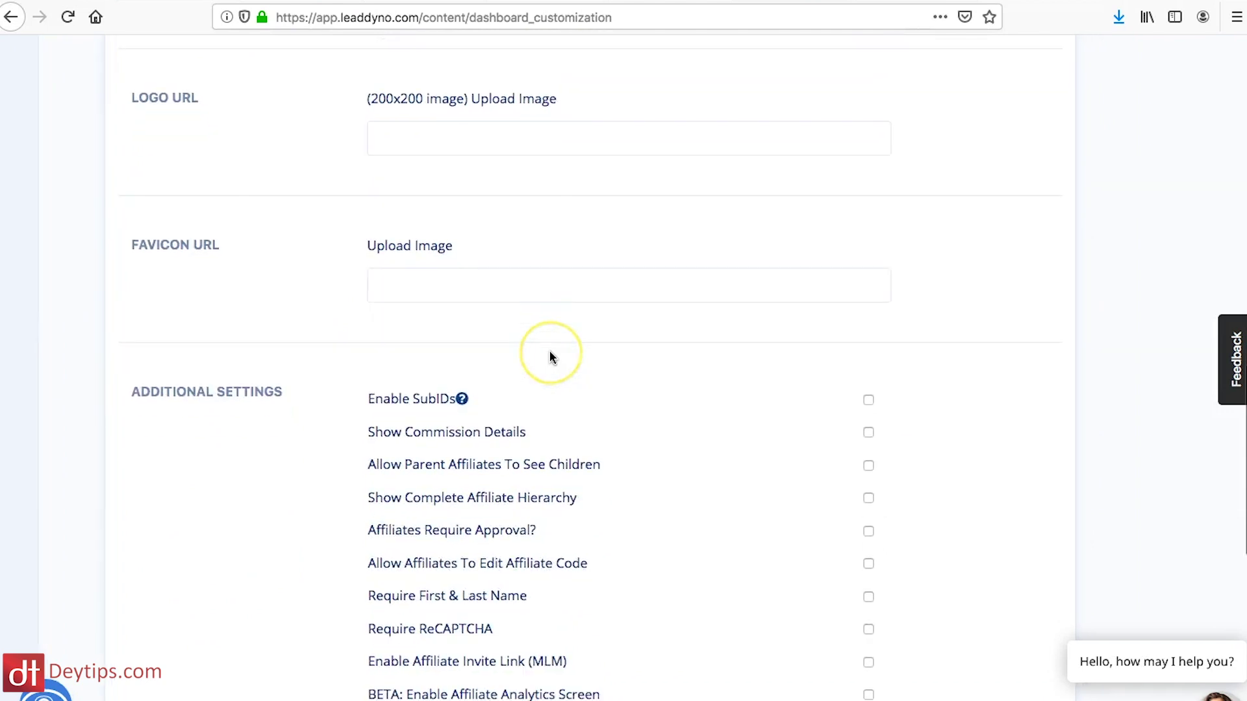
{"action": "scroll", "coordinate": [549, 357], "scroll_direction": "down", "scroll_amount": 12}
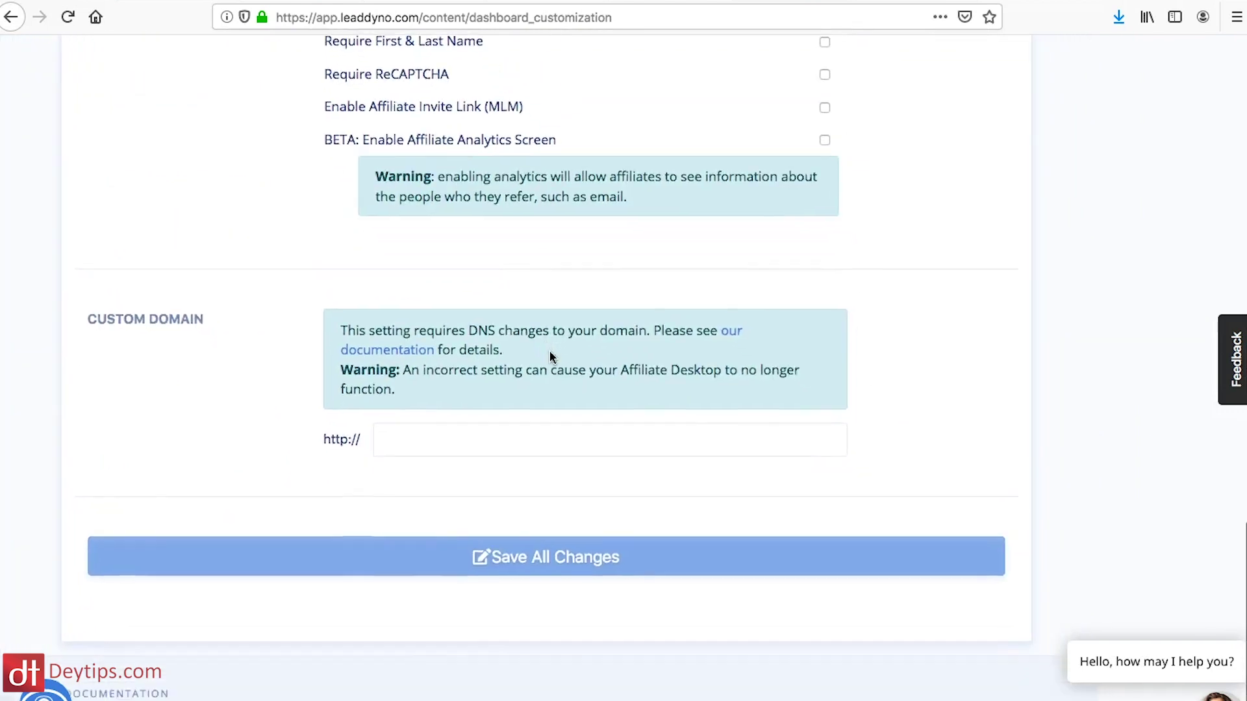
{"action": "scroll", "coordinate": [550, 357], "scroll_direction": "up", "scroll_amount": 17}
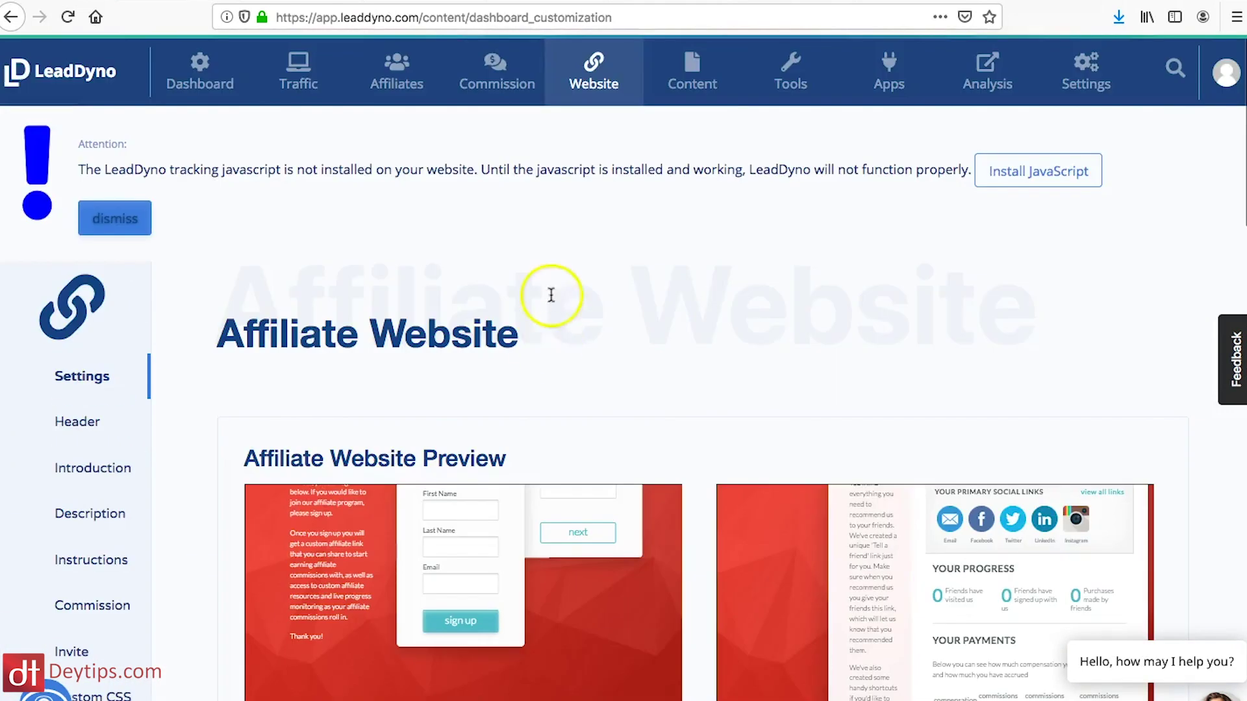
{"action": "scroll", "coordinate": [519, 273], "scroll_direction": "down", "scroll_amount": 2}
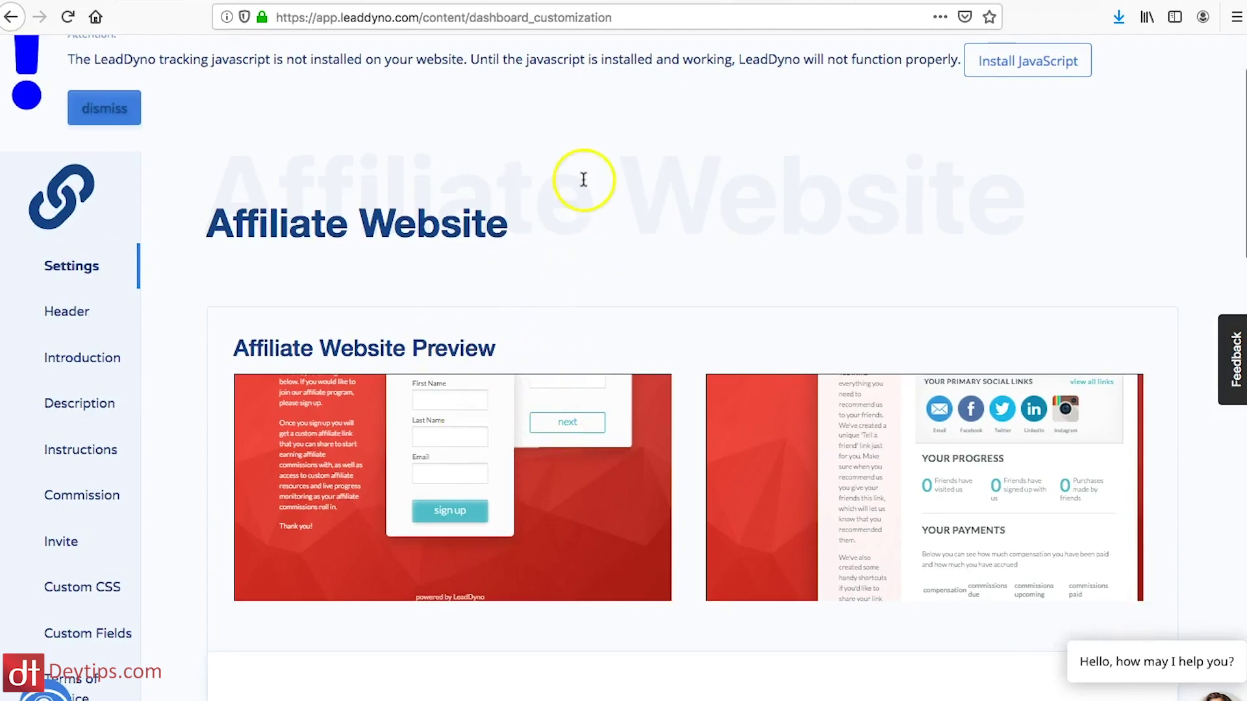
Open the affiliate sharing content page and examine the list of primary email, social, text and WhatsApp content
{"action": "scroll", "coordinate": [584, 180], "scroll_direction": "up", "scroll_amount": 3}
{"action": "left_click", "coordinate": [688, 65]}
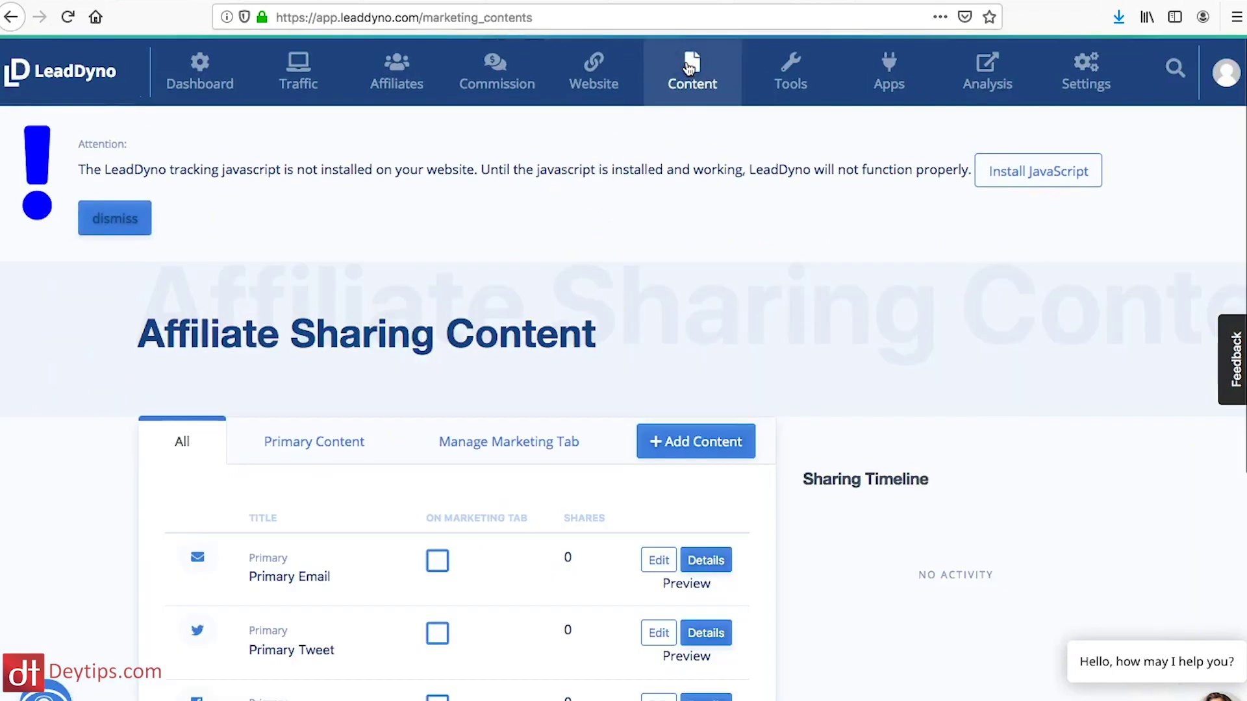
{"action": "scroll", "coordinate": [804, 390], "scroll_direction": "down", "scroll_amount": 2}
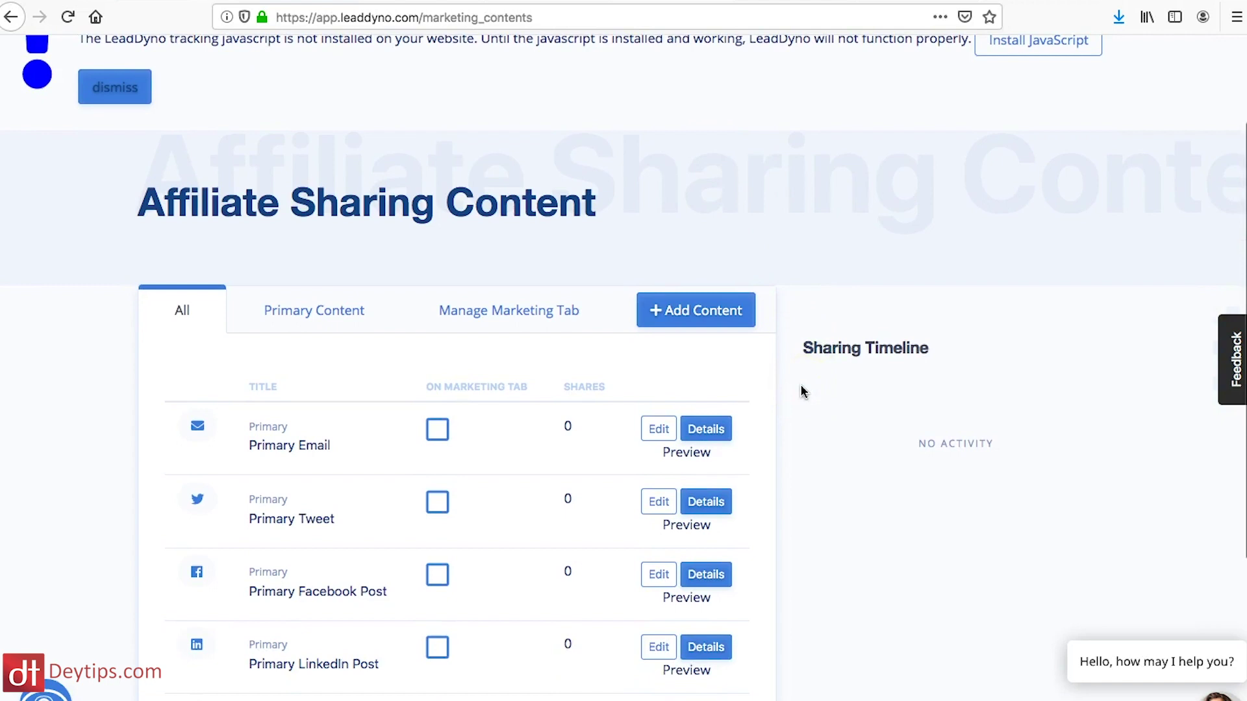
{"action": "scroll", "coordinate": [796, 354], "scroll_direction": "down", "scroll_amount": 2}
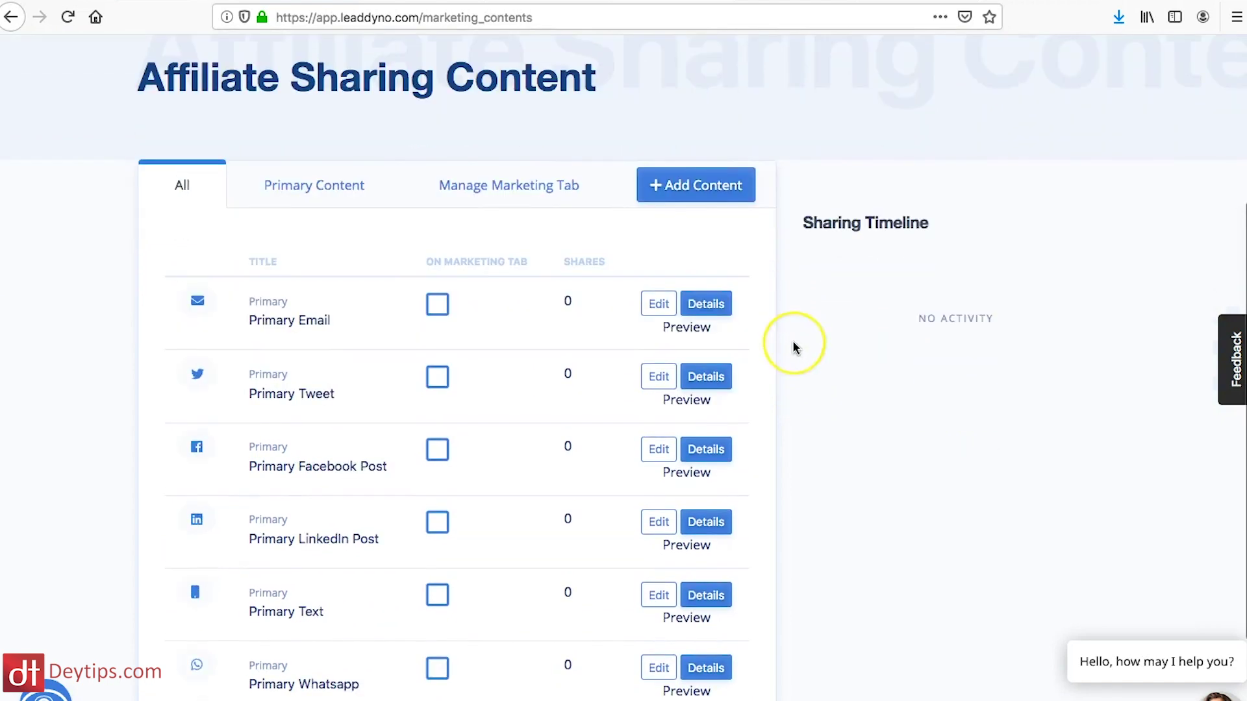
{"action": "scroll", "coordinate": [795, 350], "scroll_direction": "down", "scroll_amount": 1}
{"action": "scroll", "coordinate": [729, 267], "scroll_direction": "up", "scroll_amount": 3}
Start adding new affiliate content and examine the available content types
{"action": "left_click", "coordinate": [676, 266]}
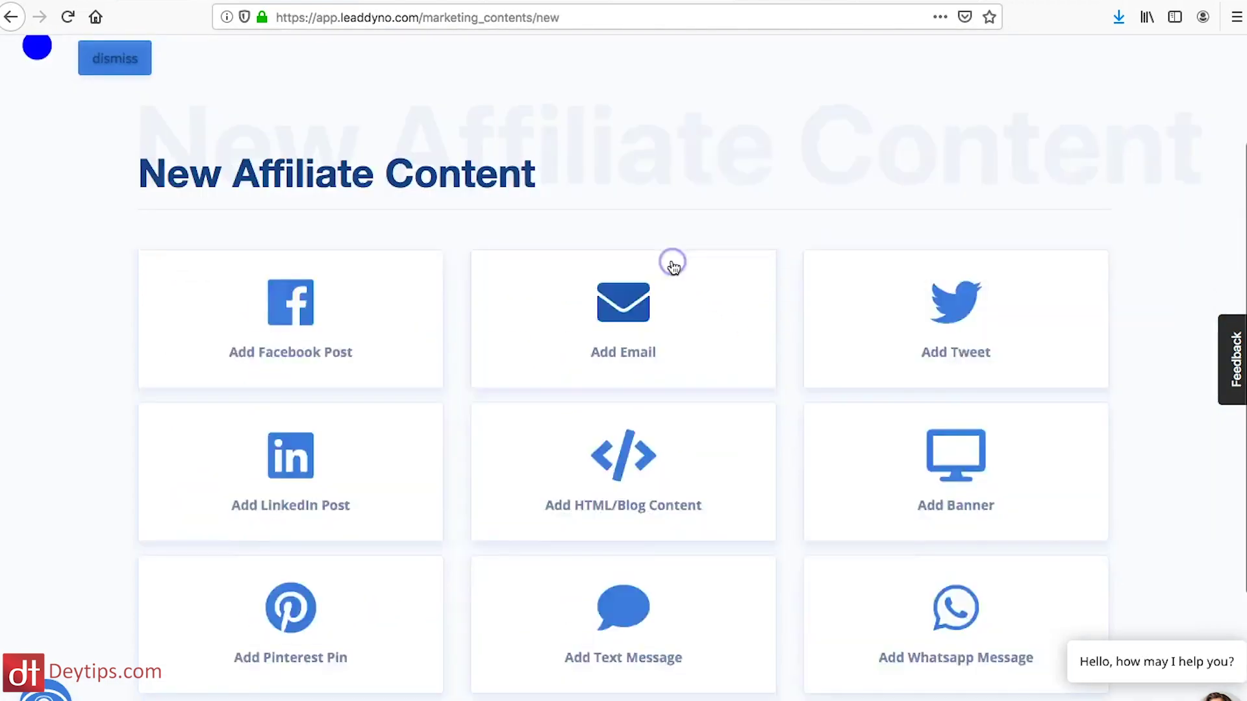
{"action": "scroll", "coordinate": [1044, 343], "scroll_direction": "down", "scroll_amount": 6}
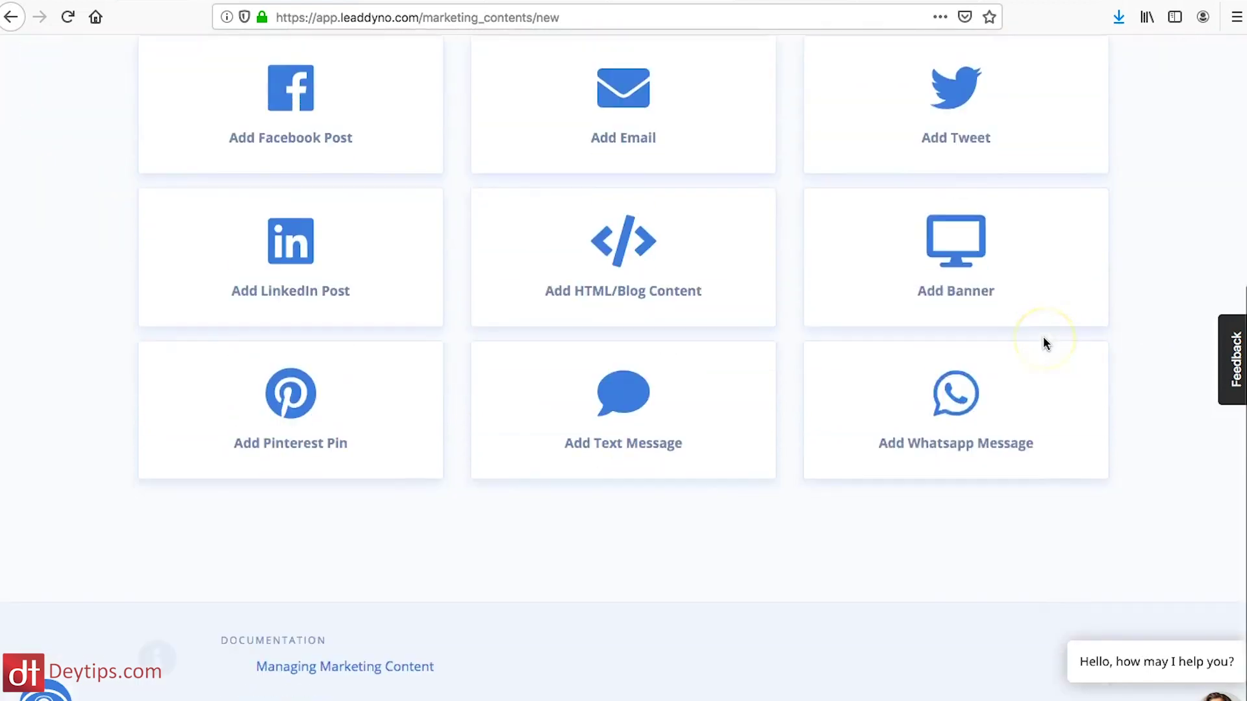
{"action": "scroll", "coordinate": [1044, 343], "scroll_direction": "up", "scroll_amount": 1}
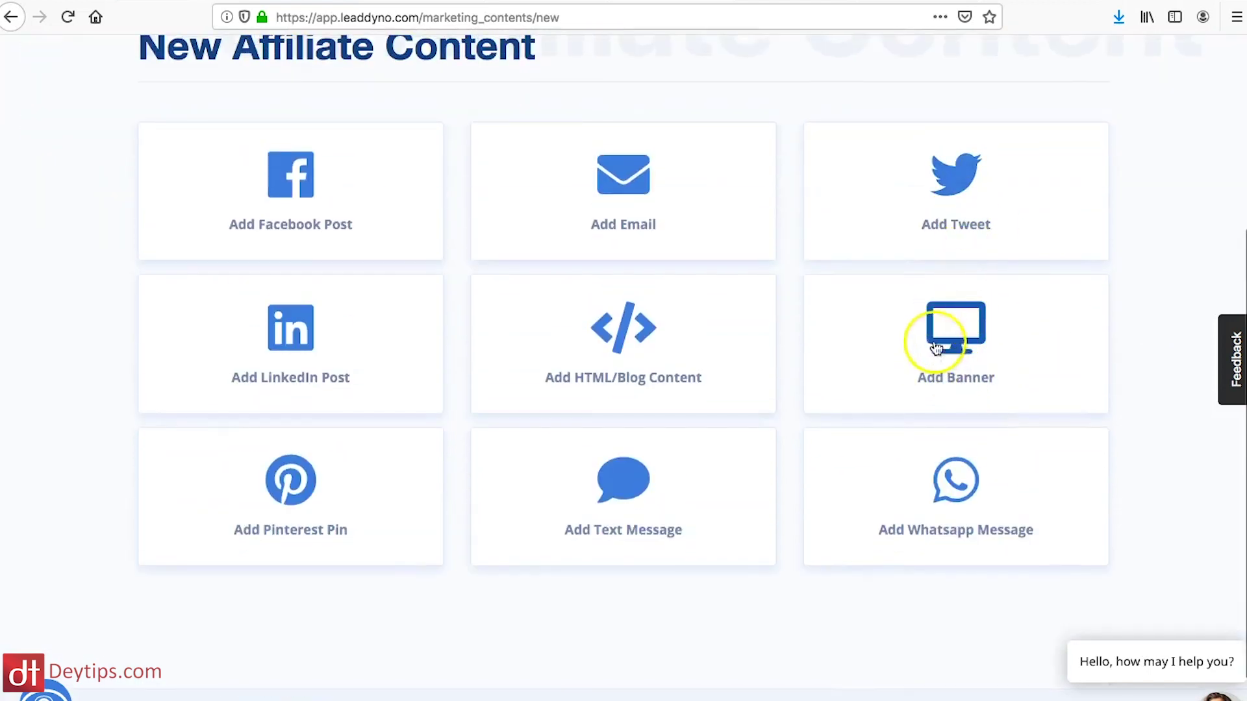
Open the new banner content form, inspect its title and target URL fields, and return to the content types
{"action": "left_click", "coordinate": [992, 362]}
{"action": "scroll", "coordinate": [472, 435], "scroll_direction": "down", "scroll_amount": 1}
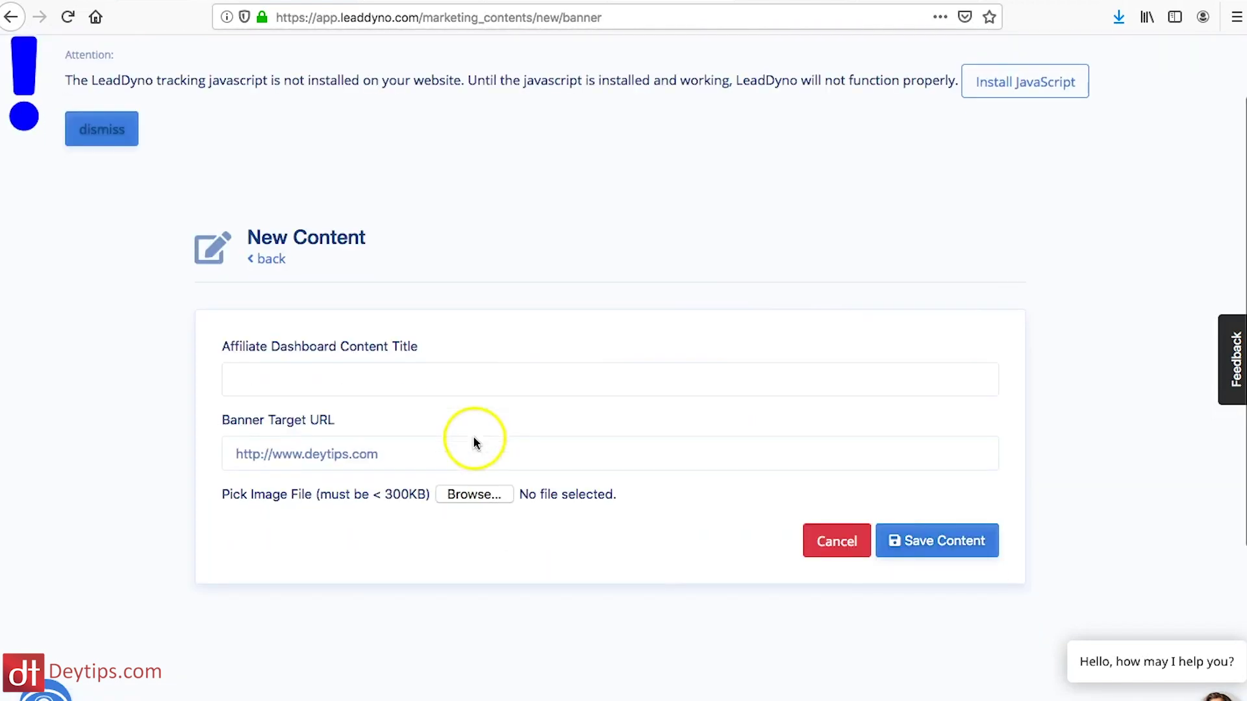
{"action": "left_click", "coordinate": [324, 368]}
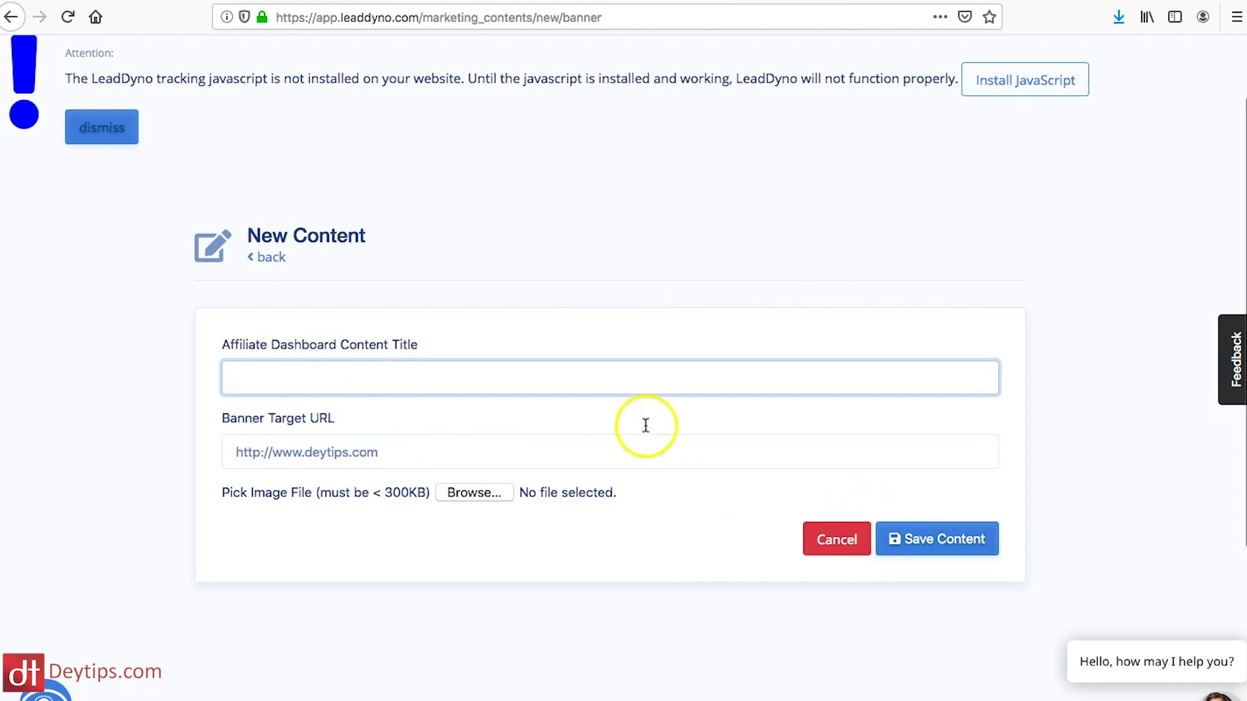
{"action": "left_click", "coordinate": [374, 454]}
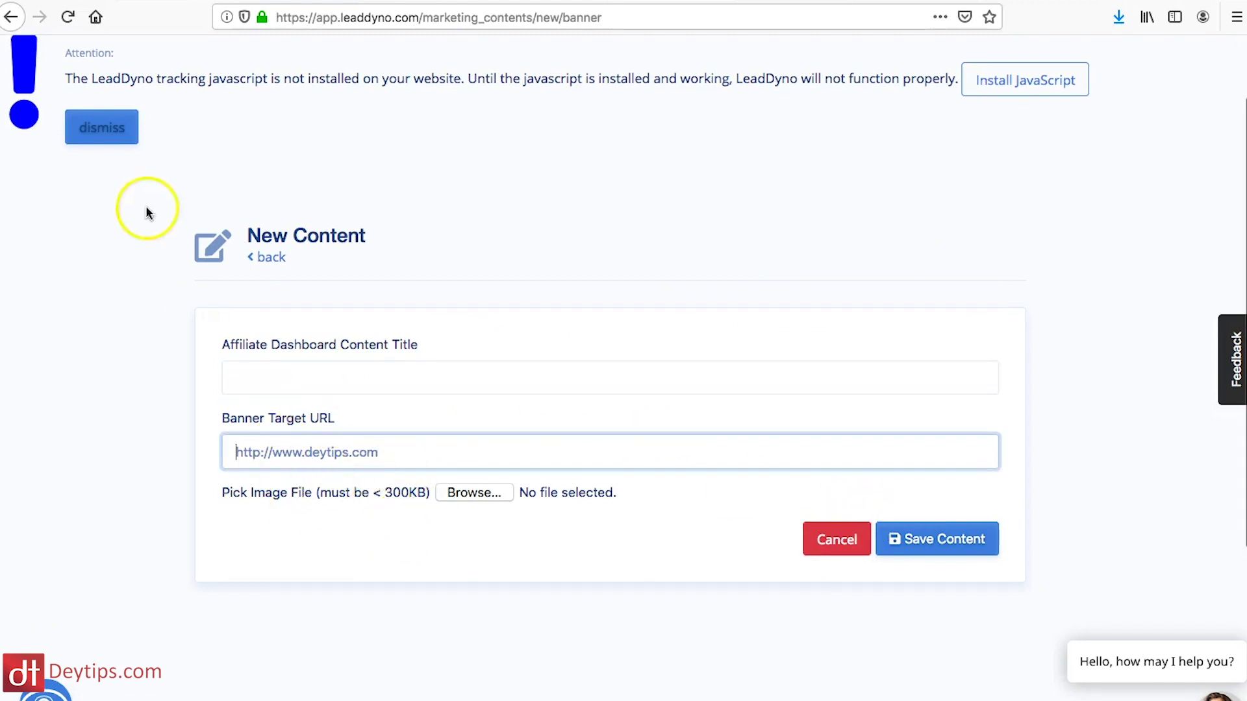
{"action": "left_click", "coordinate": [10, 18]}
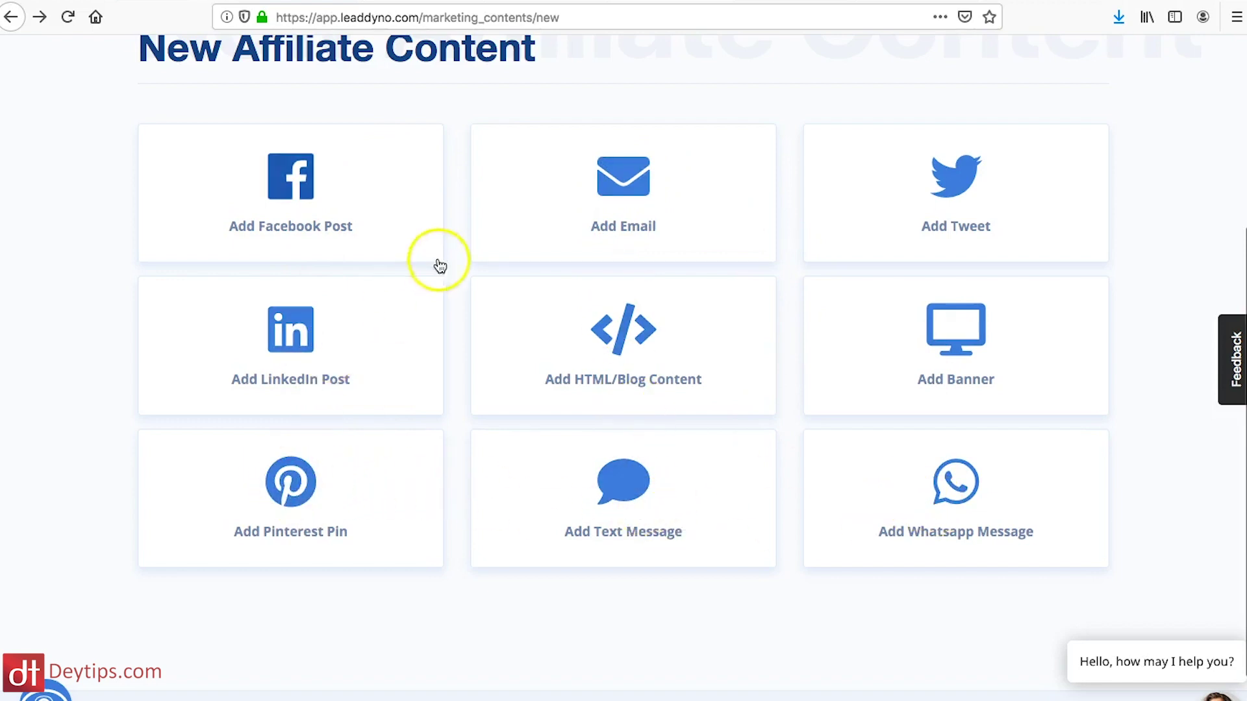
Open the Tools page and examine the affiliate network, automated emails, newsletter and invitation tools
{"action": "scroll", "coordinate": [487, 195], "scroll_direction": "up", "scroll_amount": 4}
{"action": "scroll", "coordinate": [489, 196], "scroll_direction": "up", "scroll_amount": 2}
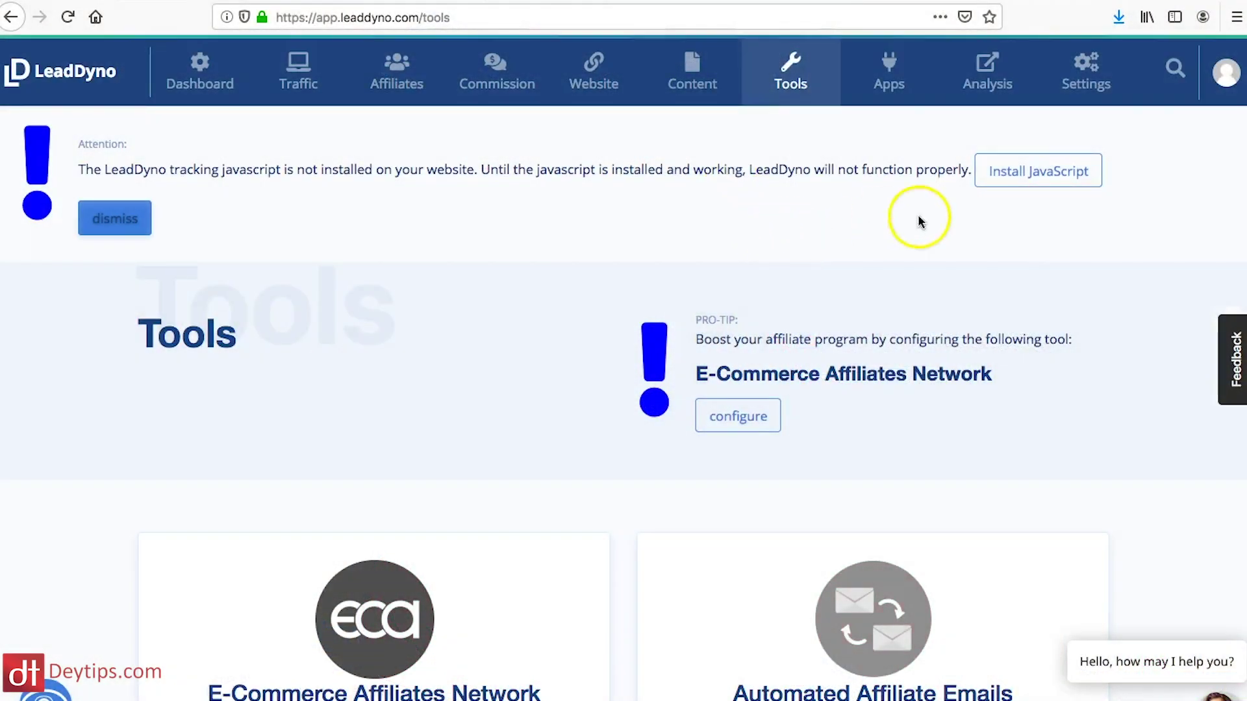
{"action": "scroll", "coordinate": [1050, 265], "scroll_direction": "down", "scroll_amount": 6}
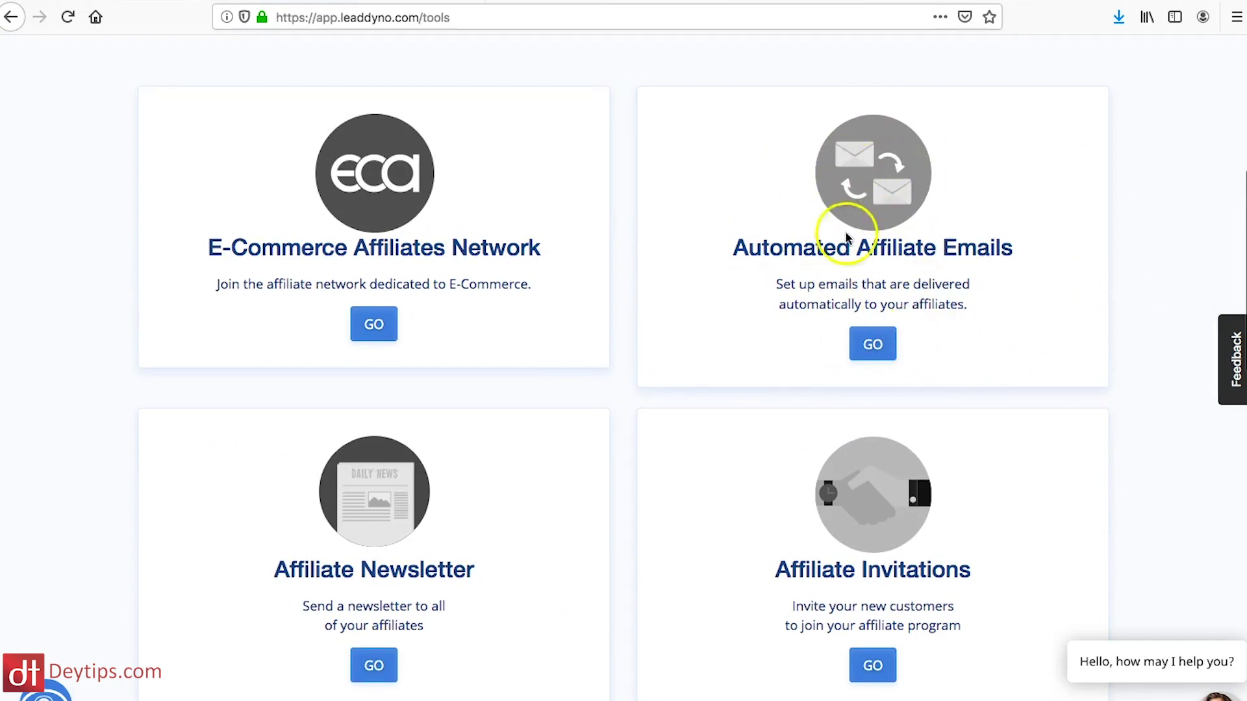
{"action": "scroll", "coordinate": [898, 234], "scroll_direction": "up", "scroll_amount": 6}
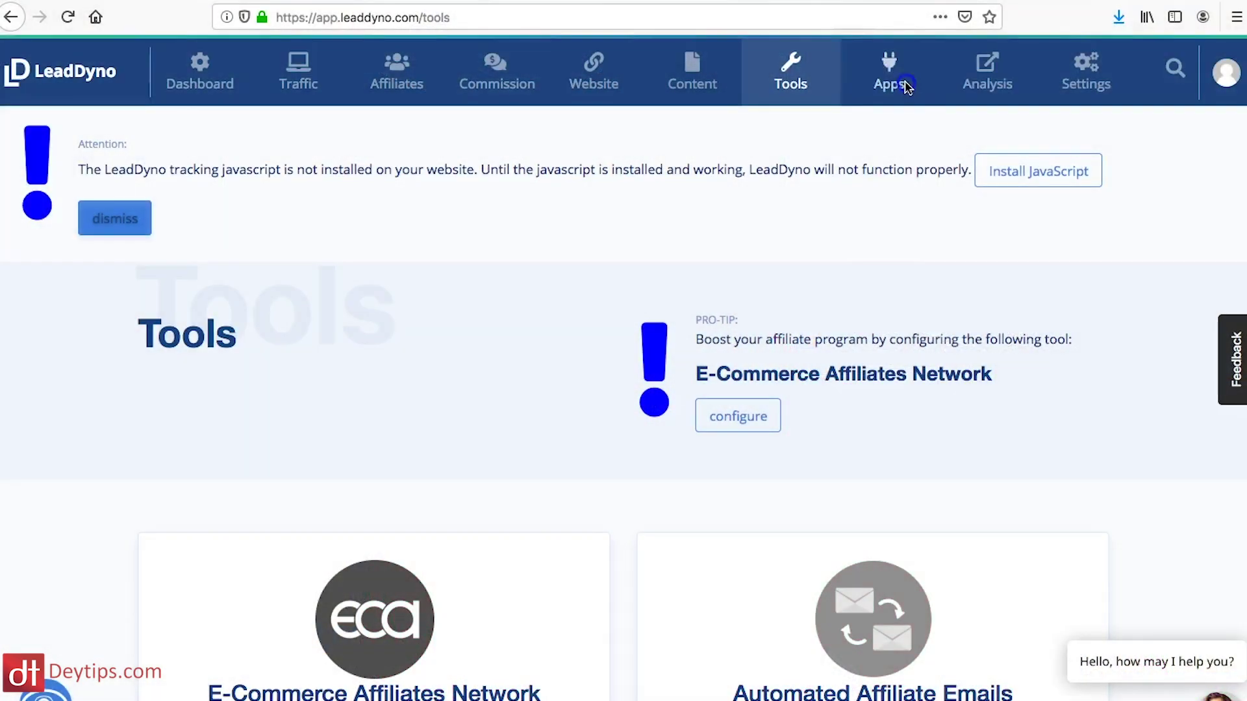
Open the app store and examine the affiliate payment apps
{"action": "left_click", "coordinate": [903, 83]}
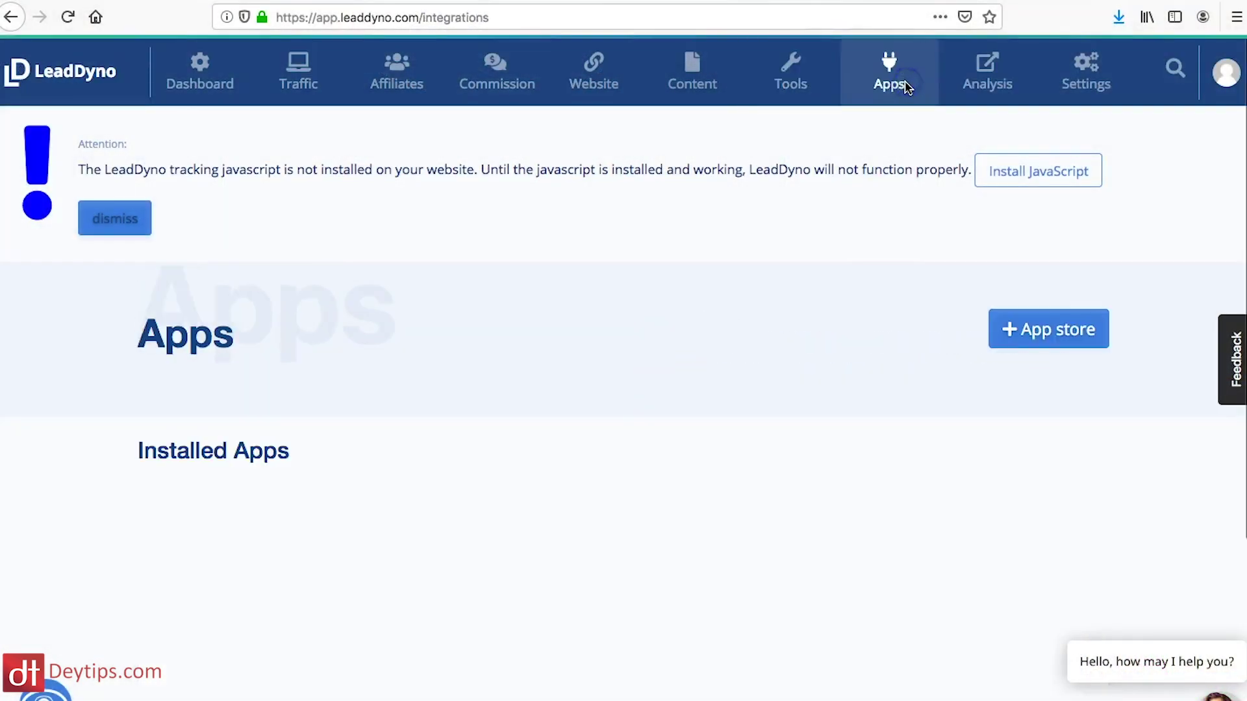
{"action": "left_click", "coordinate": [1049, 337]}
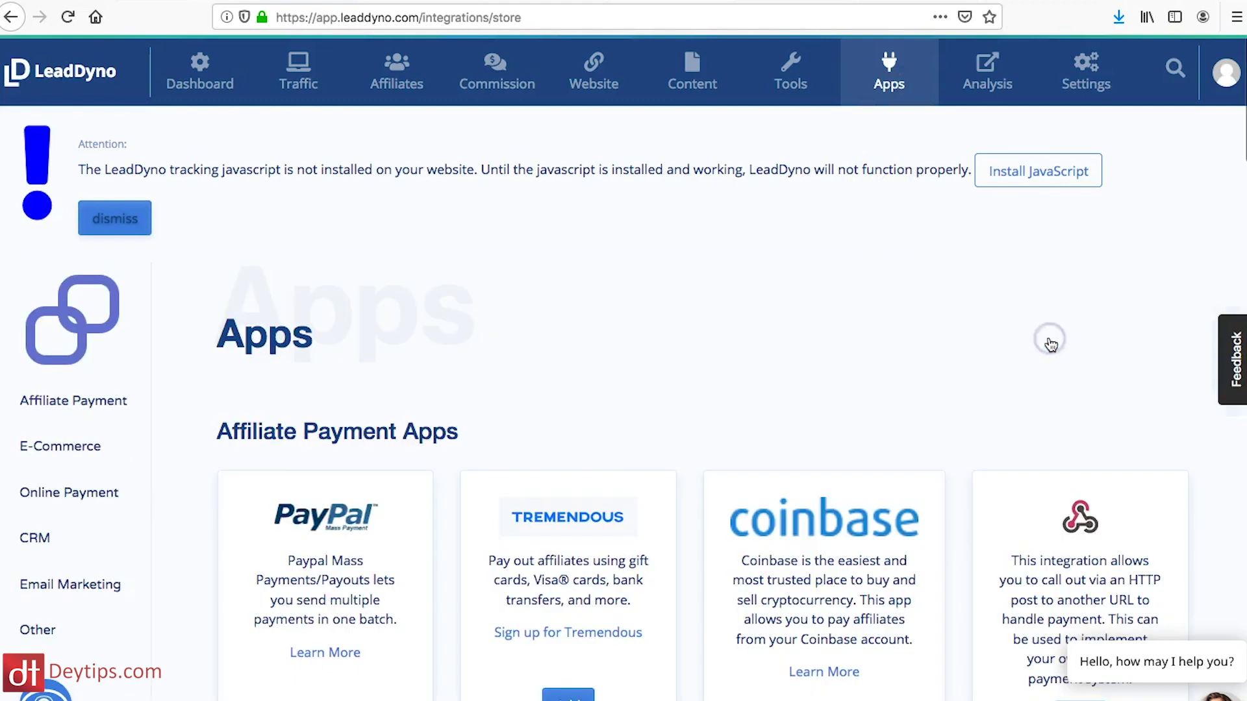
{"action": "scroll", "coordinate": [846, 343], "scroll_direction": "down", "scroll_amount": 3}
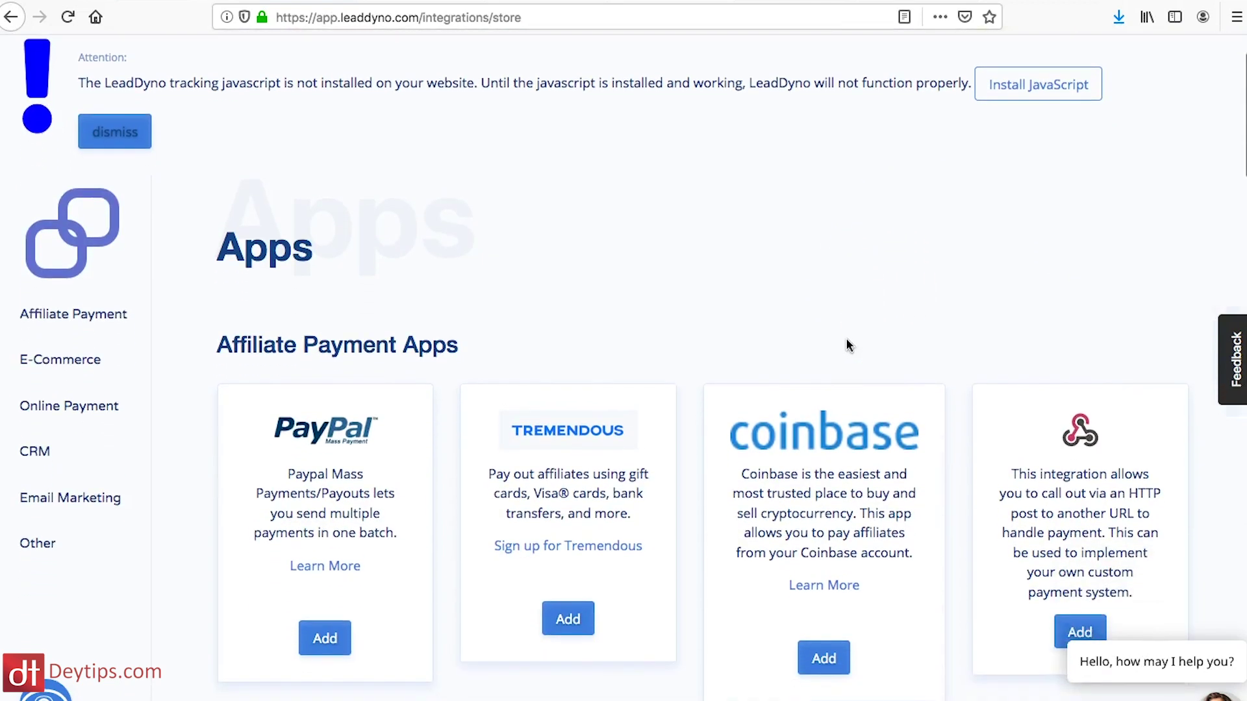
{"action": "scroll", "coordinate": [846, 338], "scroll_direction": "down", "scroll_amount": 2}
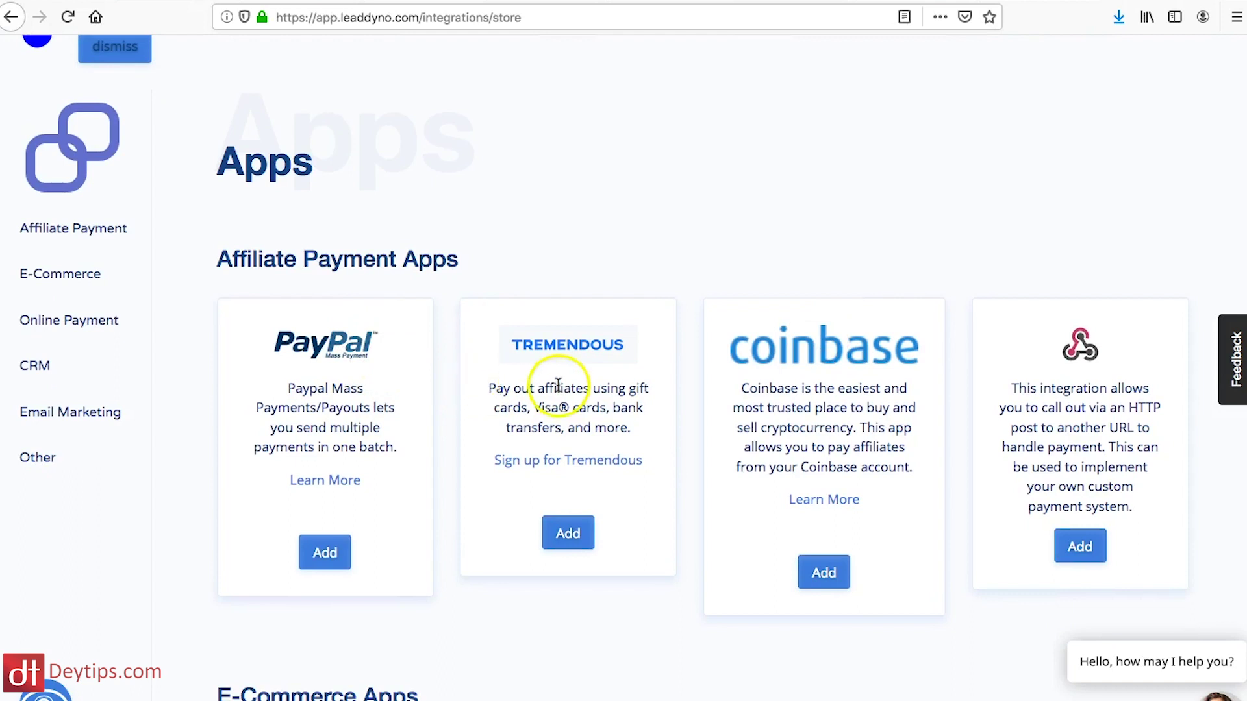
Examine the e-commerce apps in the app store, including Shopify, Ecwid and Thinkific
{"action": "scroll", "coordinate": [828, 432], "scroll_direction": "down", "scroll_amount": 10}
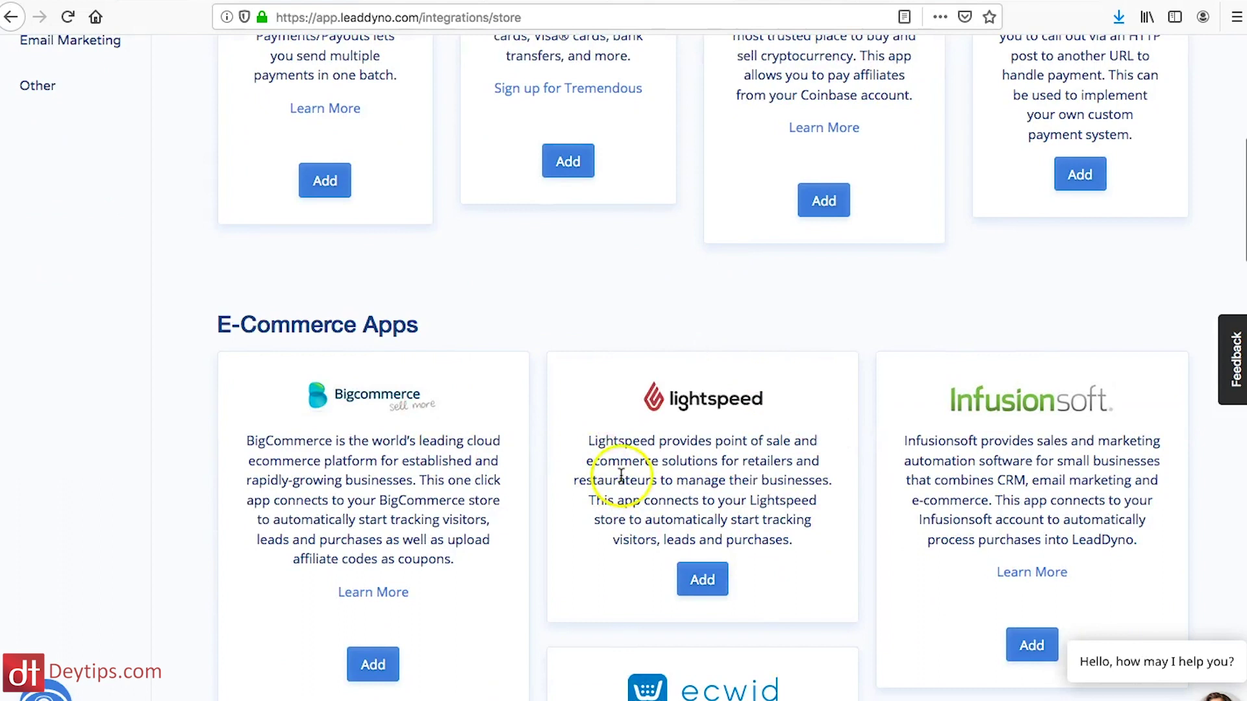
{"action": "scroll", "coordinate": [432, 439], "scroll_direction": "down", "scroll_amount": 3}
{"action": "scroll", "coordinate": [654, 412], "scroll_direction": "down", "scroll_amount": 3}
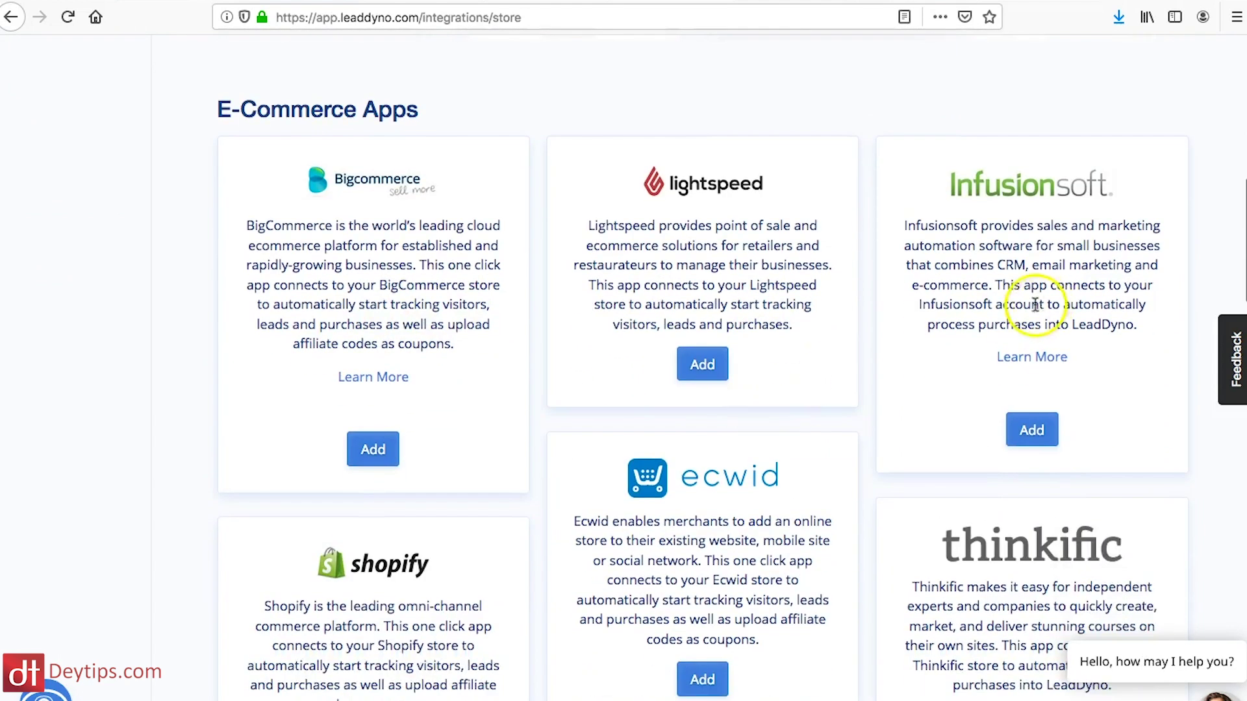
{"action": "scroll", "coordinate": [909, 520], "scroll_direction": "down", "scroll_amount": 4}
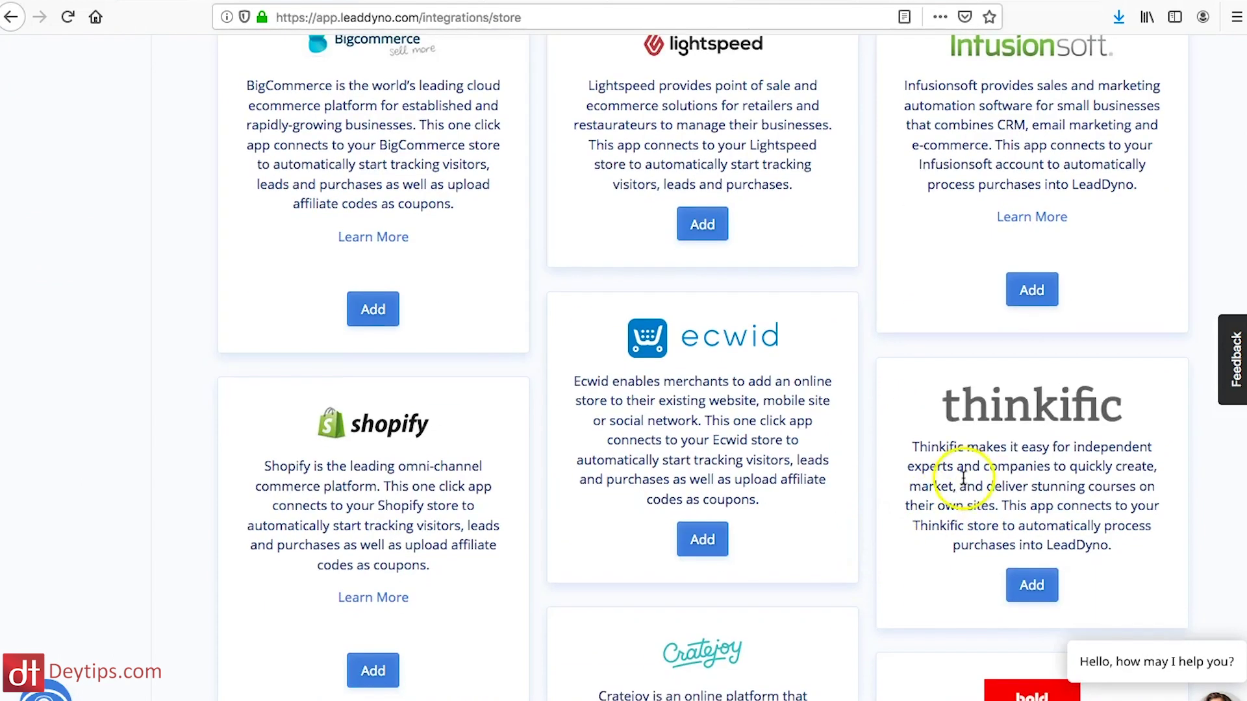
{"action": "scroll", "coordinate": [433, 477], "scroll_direction": "down", "scroll_amount": 20}
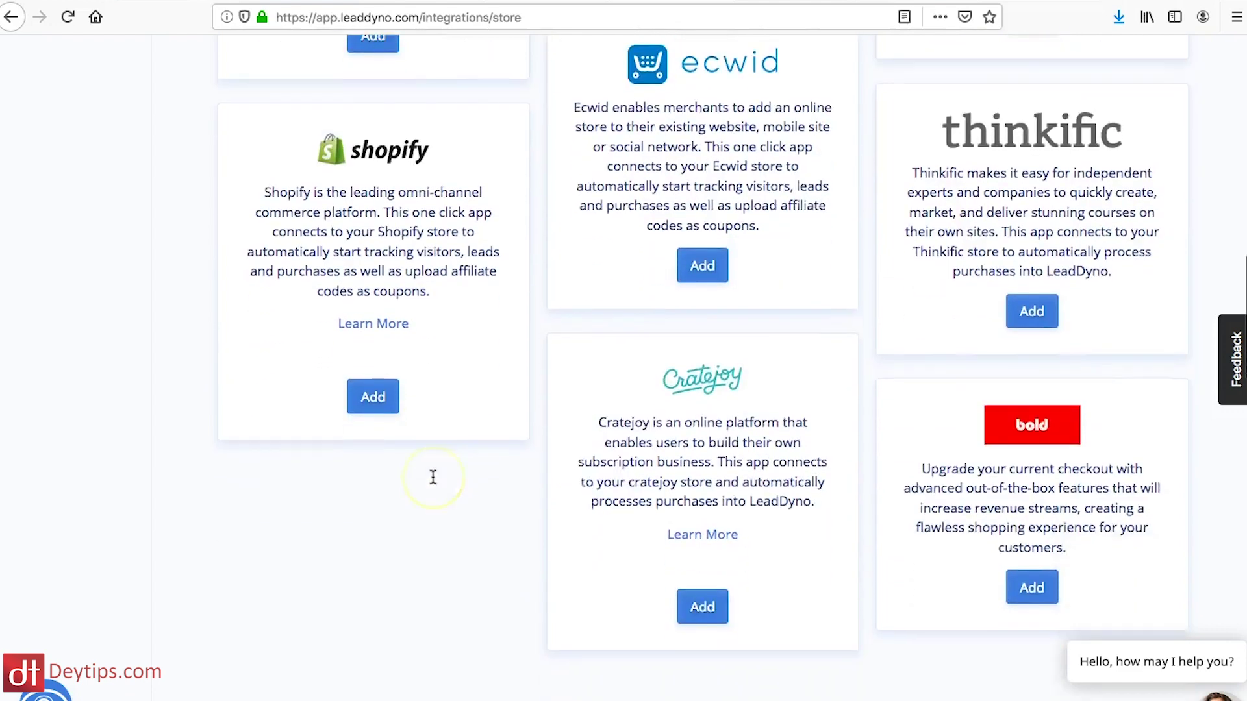
Examine the CRM, email marketing and other apps in the app store
{"action": "scroll", "coordinate": [432, 478], "scroll_direction": "down", "scroll_amount": 20}
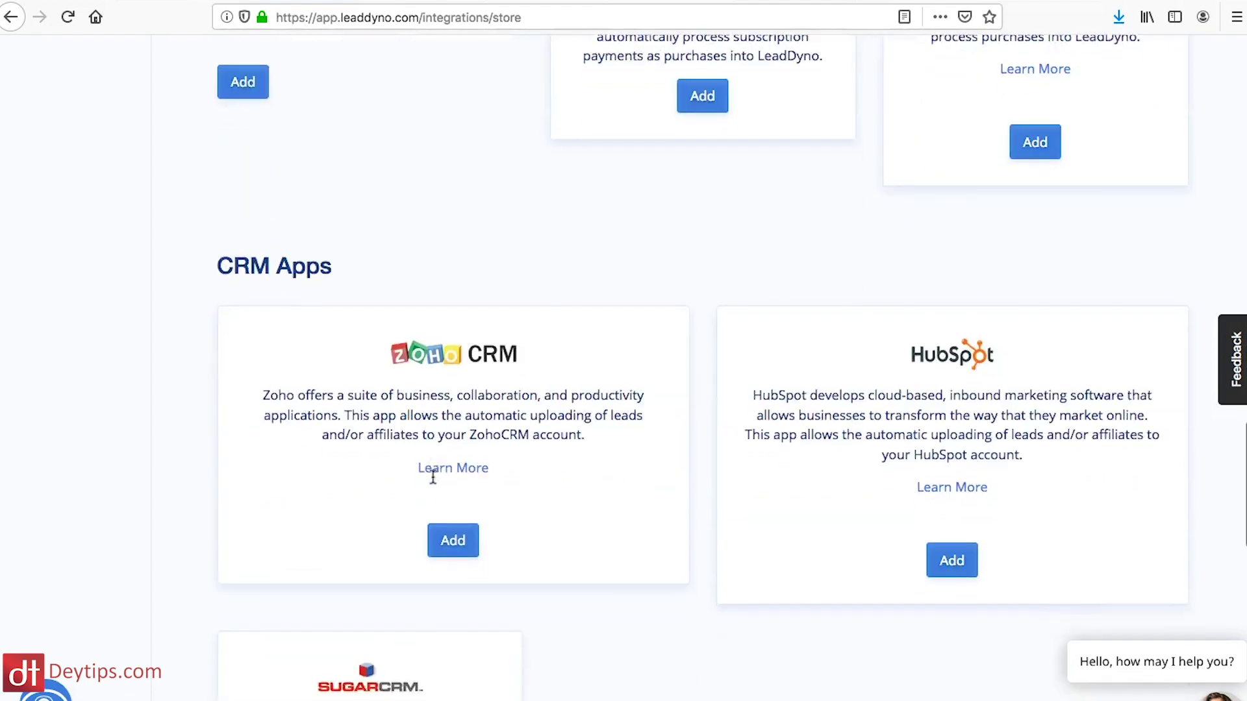
{"action": "scroll", "coordinate": [433, 478], "scroll_direction": "down", "scroll_amount": 3}
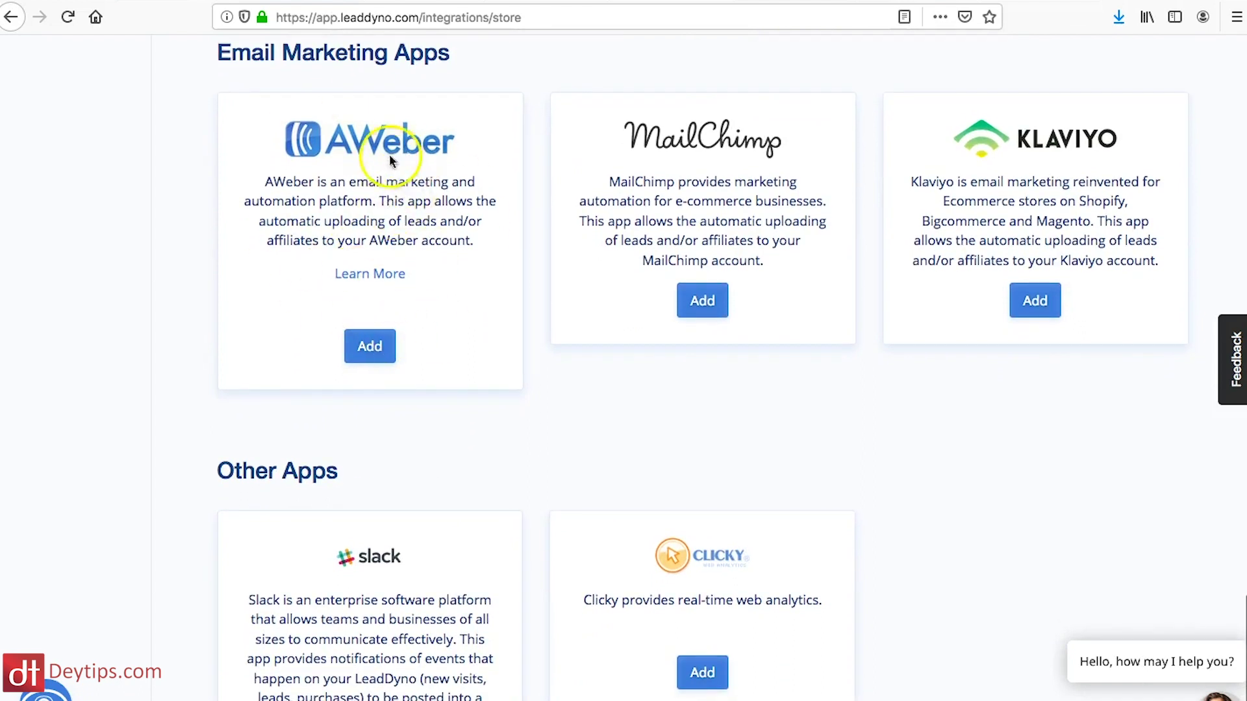
{"action": "scroll", "coordinate": [892, 461], "scroll_direction": "down", "scroll_amount": 5}
{"action": "scroll", "coordinate": [879, 473], "scroll_direction": "up", "scroll_amount": 20}
{"action": "scroll", "coordinate": [878, 474], "scroll_direction": "up", "scroll_amount": 12}
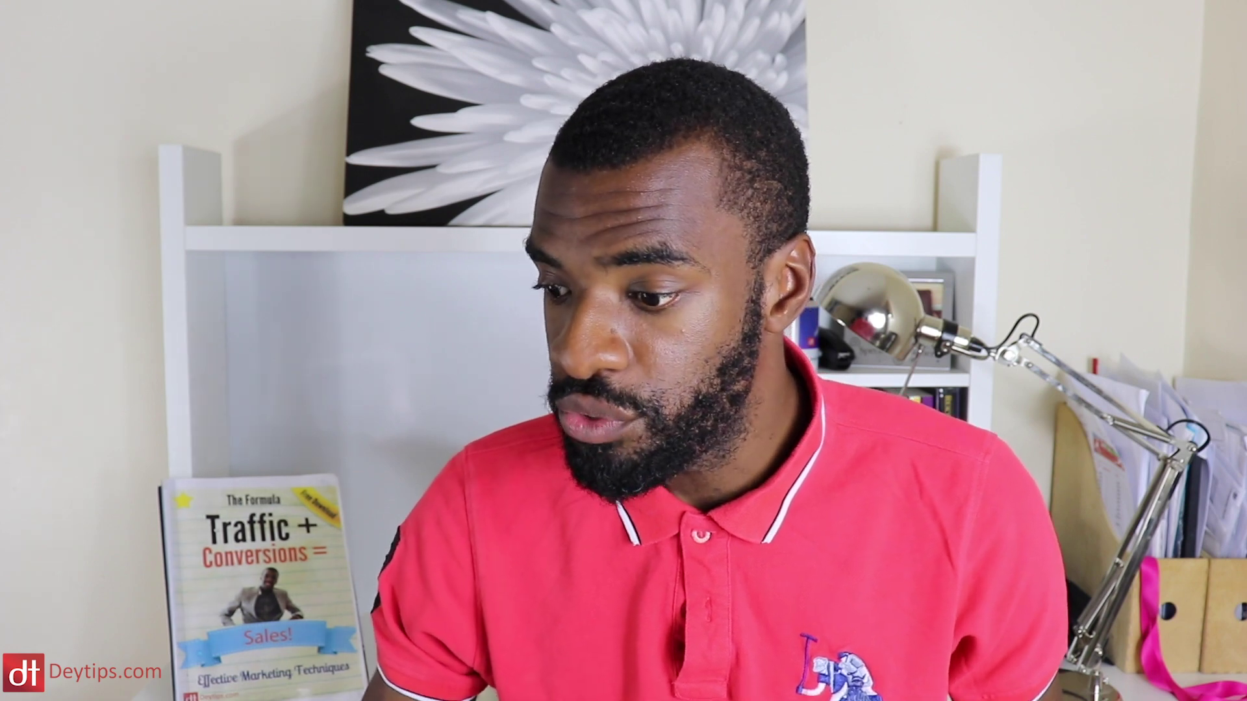
{"action": "scroll", "coordinate": [880, 474], "scroll_direction": "up", "scroll_amount": 20}
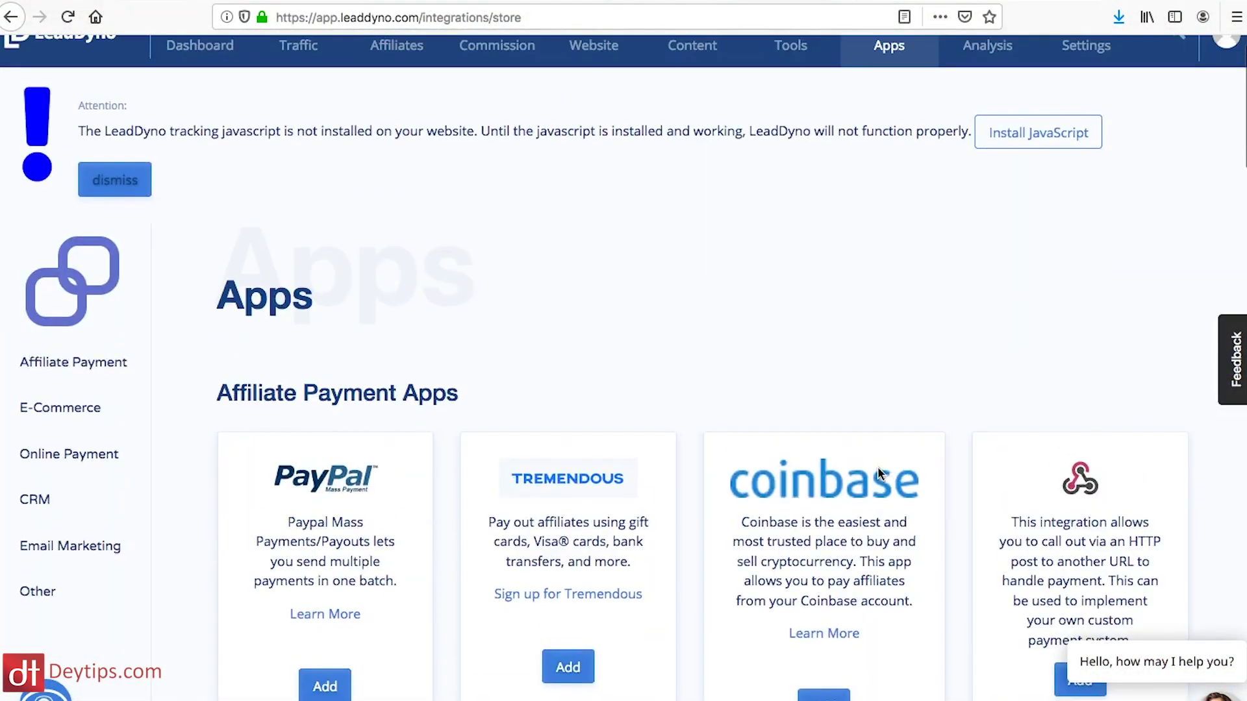
Open the Analysis overview and examine the tracking campaigns, URLs, search terms and referrers sections
{"action": "scroll", "coordinate": [878, 466], "scroll_direction": "up", "scroll_amount": 1}
{"action": "left_click", "coordinate": [1018, 94]}
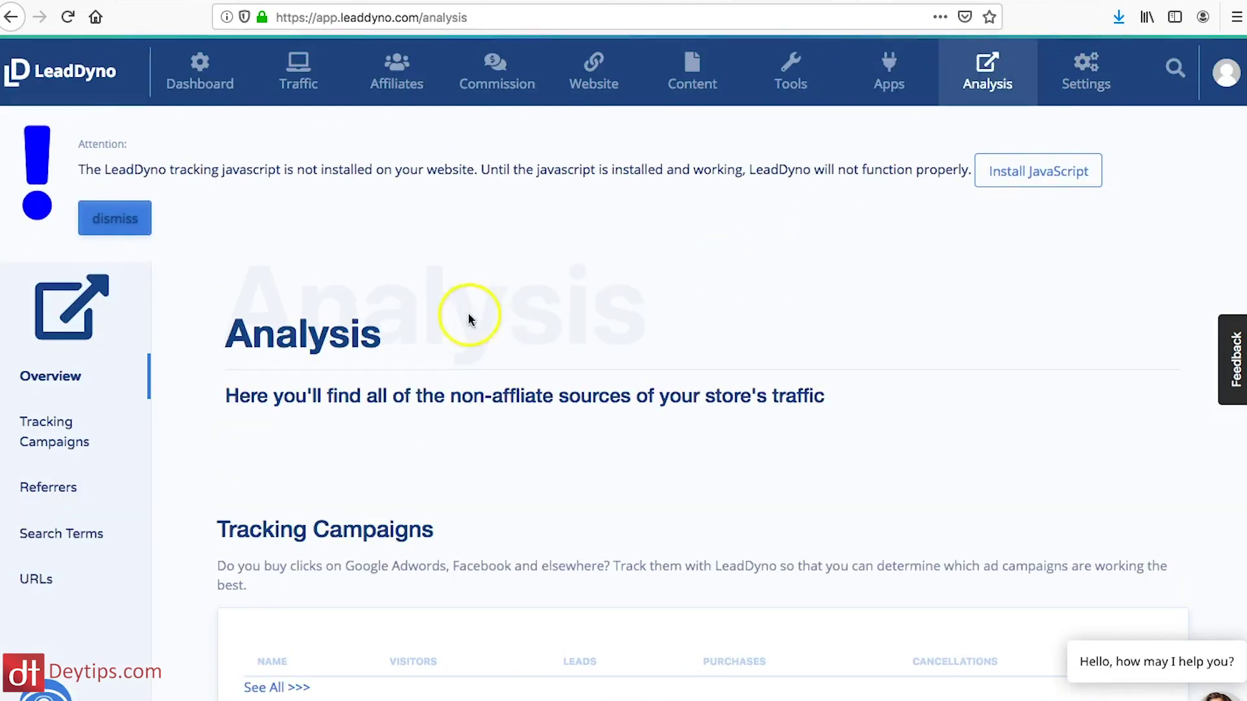
{"action": "scroll", "coordinate": [470, 319], "scroll_direction": "down", "scroll_amount": 2}
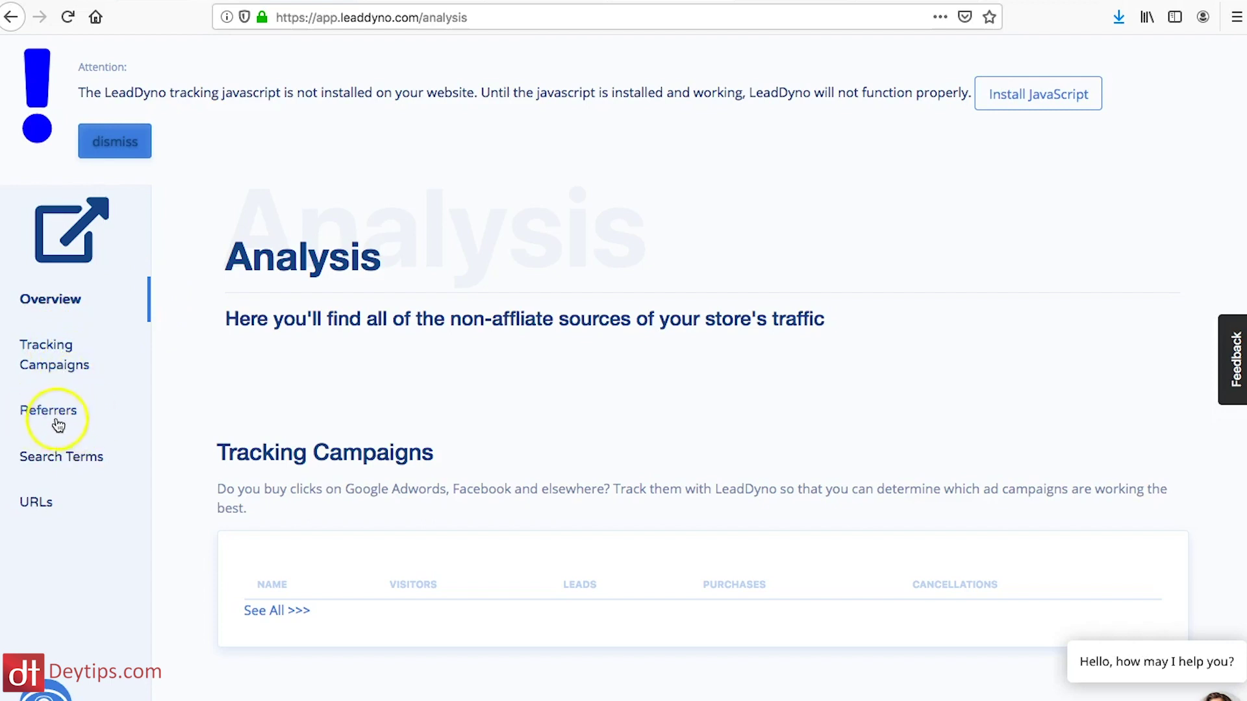
{"action": "scroll", "coordinate": [70, 426], "scroll_direction": "down", "scroll_amount": 2}
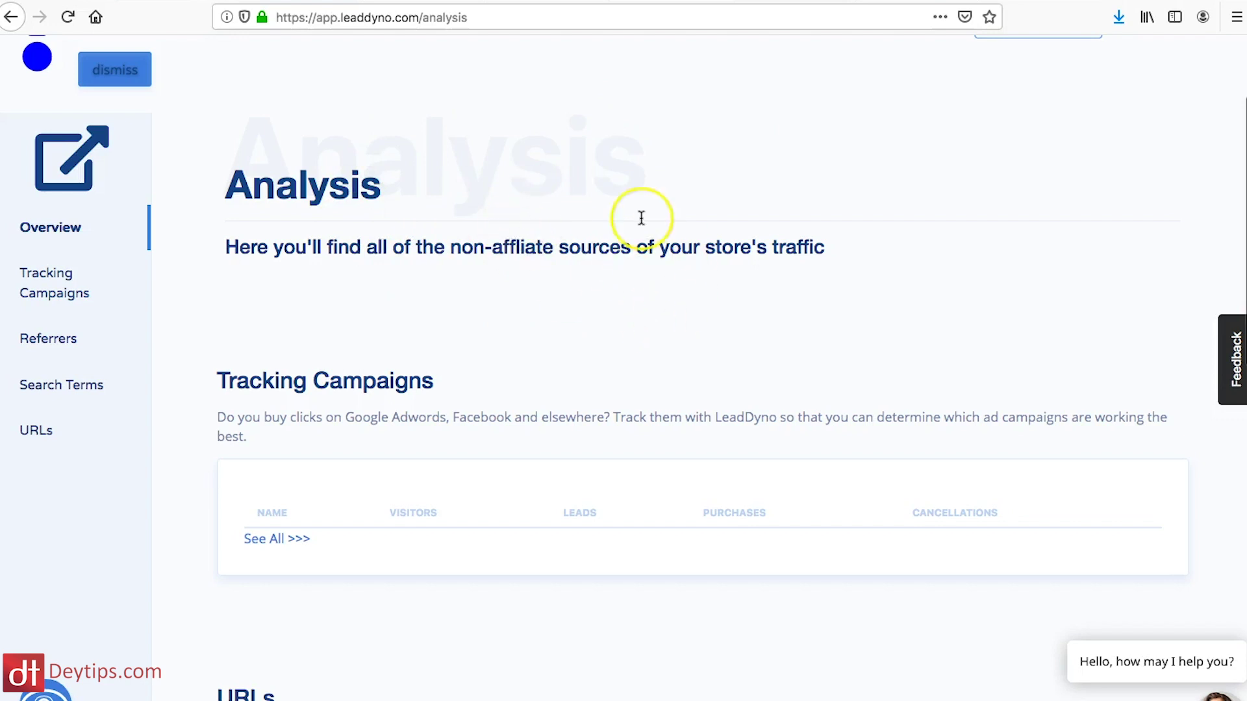
{"action": "scroll", "coordinate": [641, 217], "scroll_direction": "down", "scroll_amount": 12}
{"action": "scroll", "coordinate": [641, 217], "scroll_direction": "down", "scroll_amount": 2}
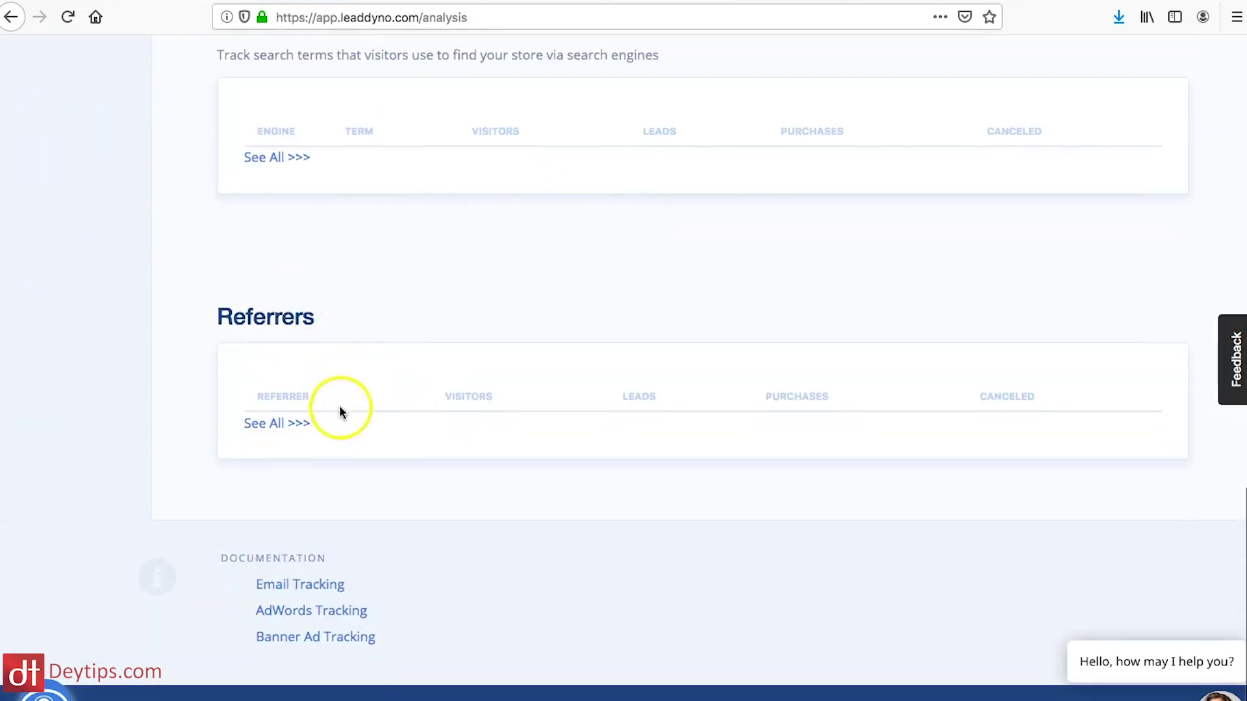
{"action": "scroll", "coordinate": [348, 397], "scroll_direction": "up", "scroll_amount": 3}
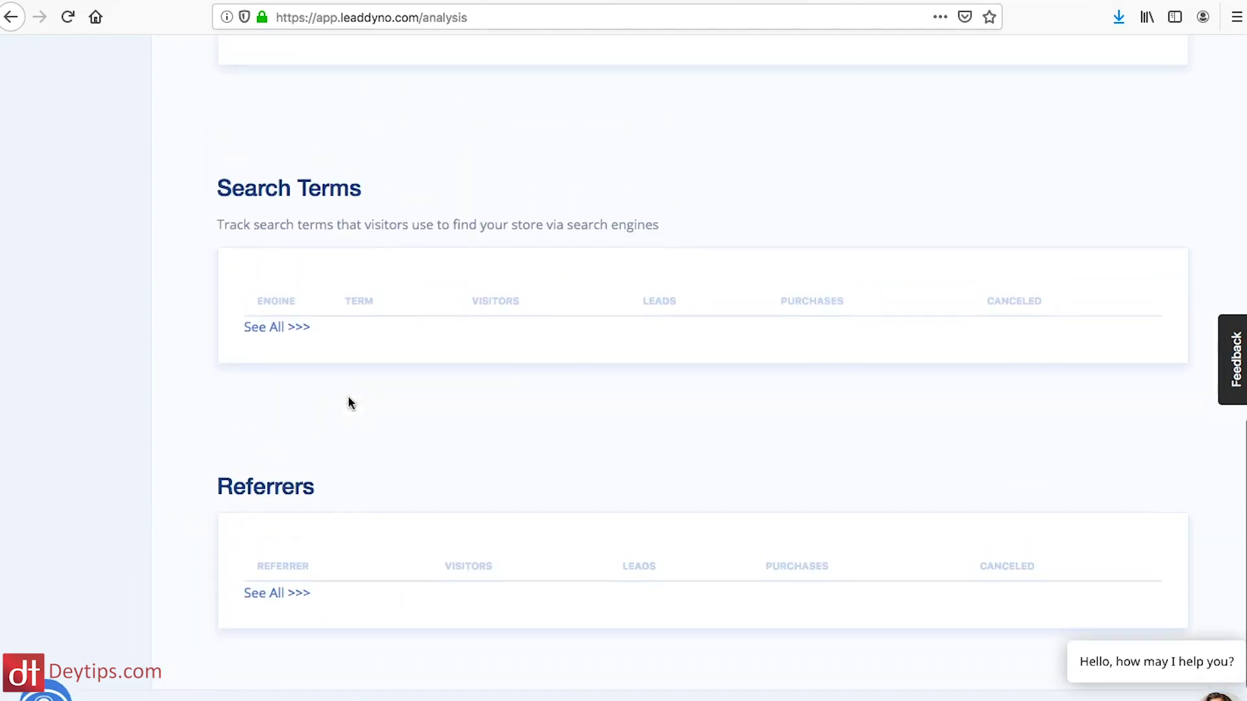
{"action": "scroll", "coordinate": [348, 397], "scroll_direction": "up", "scroll_amount": 7}
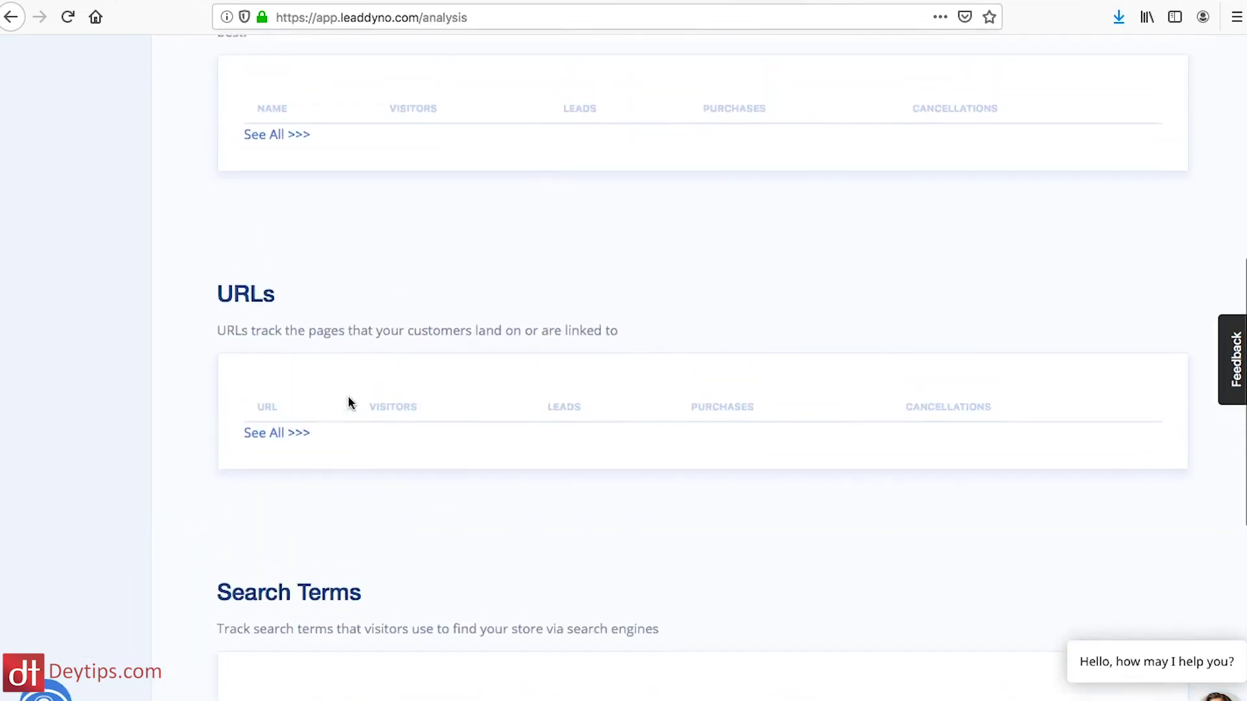